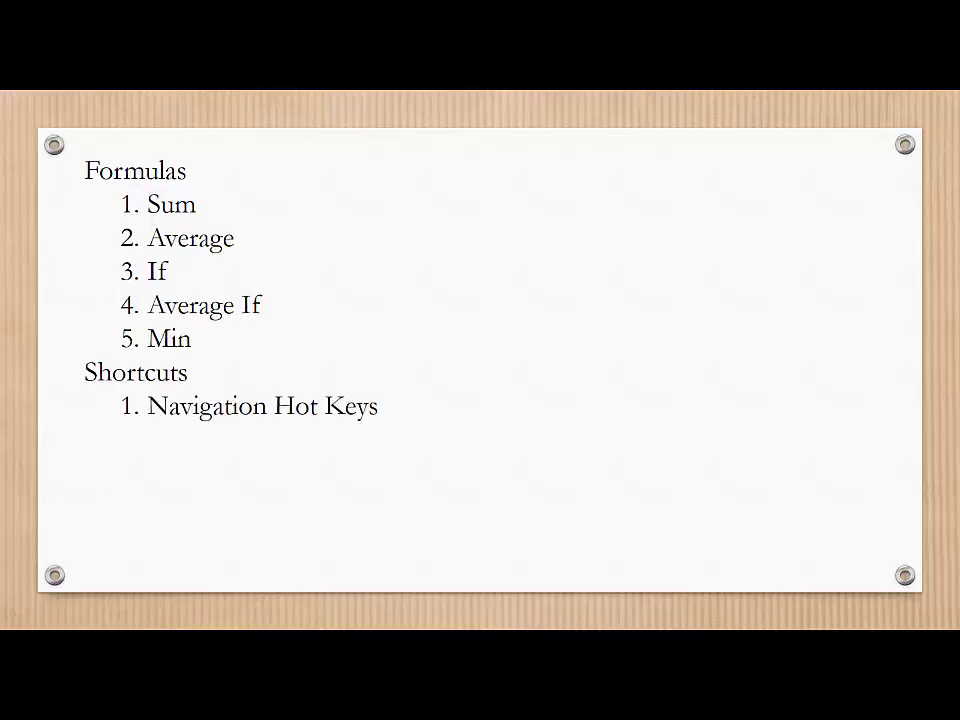
pyautogui.press('Right')
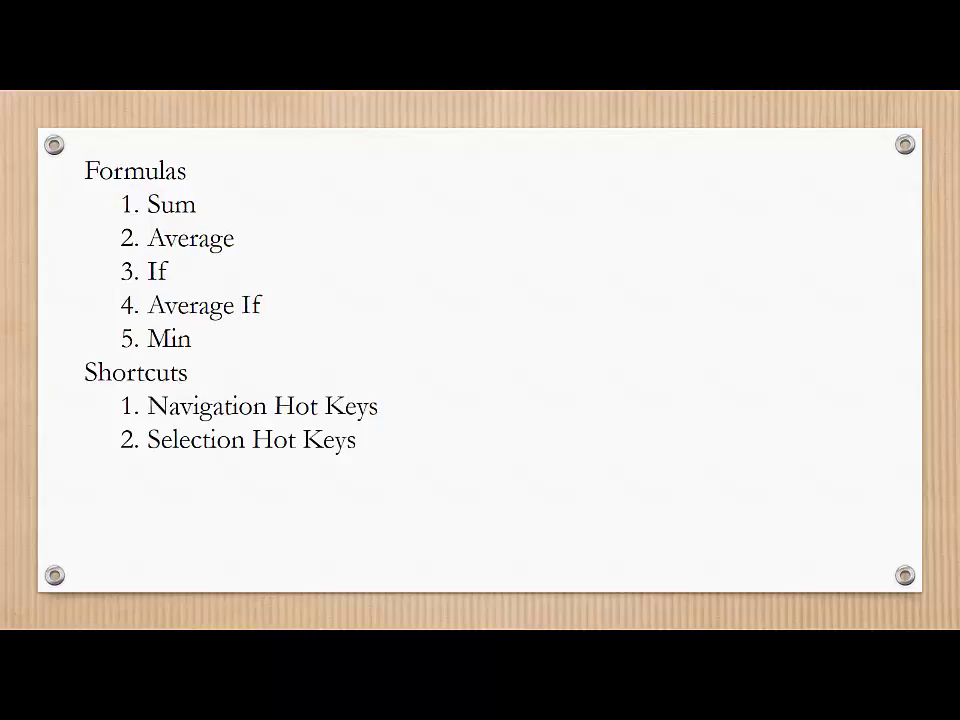
pyautogui.press('Right')
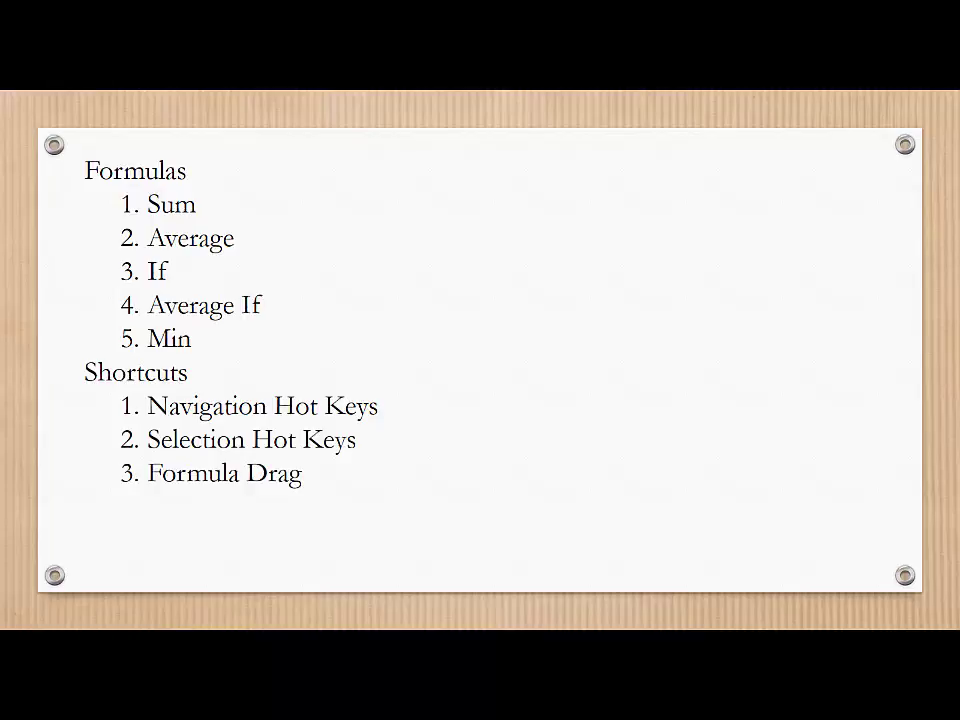
pyautogui.press('Right')
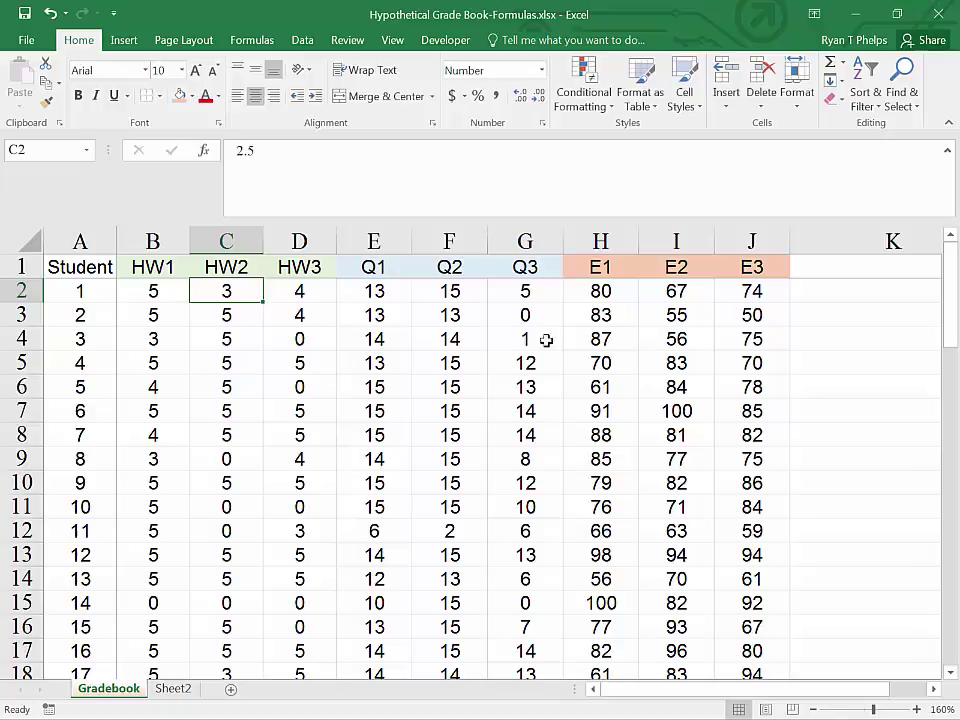
pyautogui.click(827, 293)
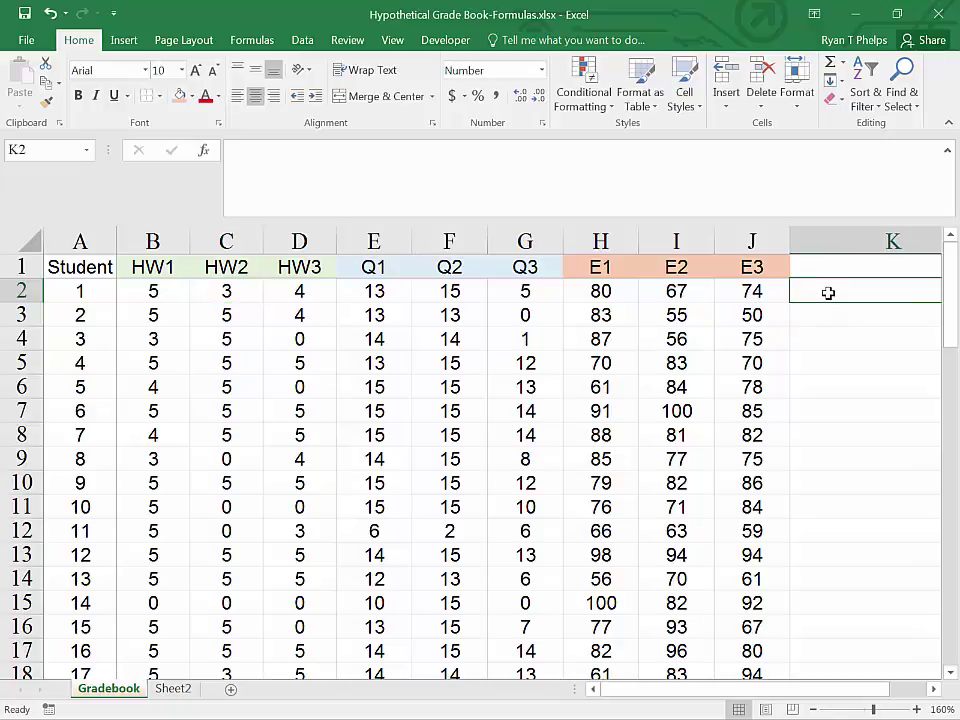
pyautogui.click(832, 68)
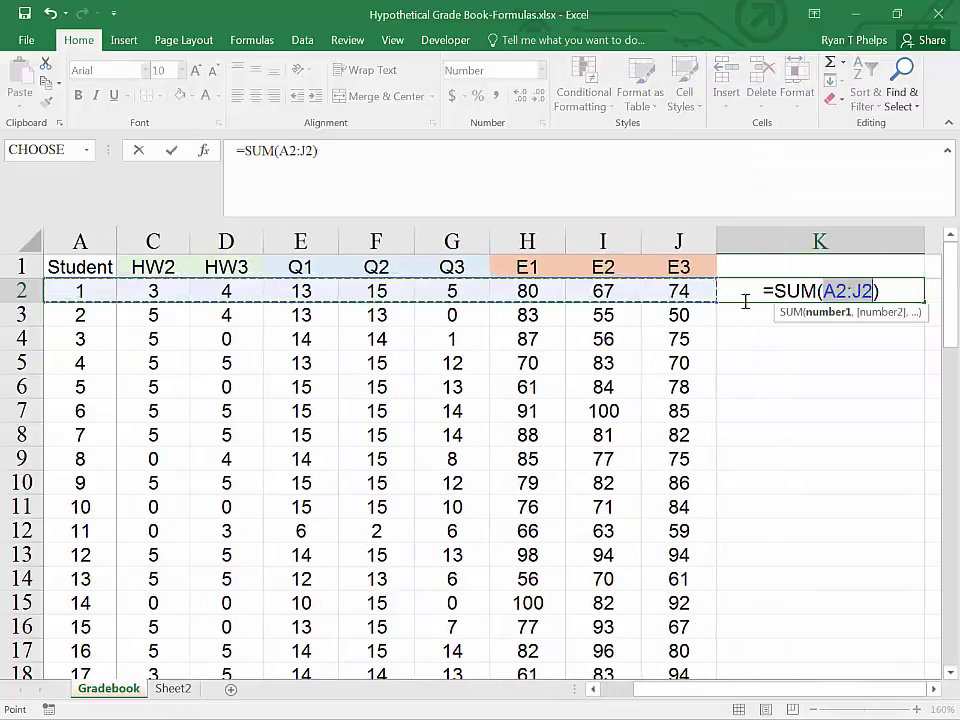
pyautogui.moveTo(729, 690); pyautogui.dragTo(690, 681)
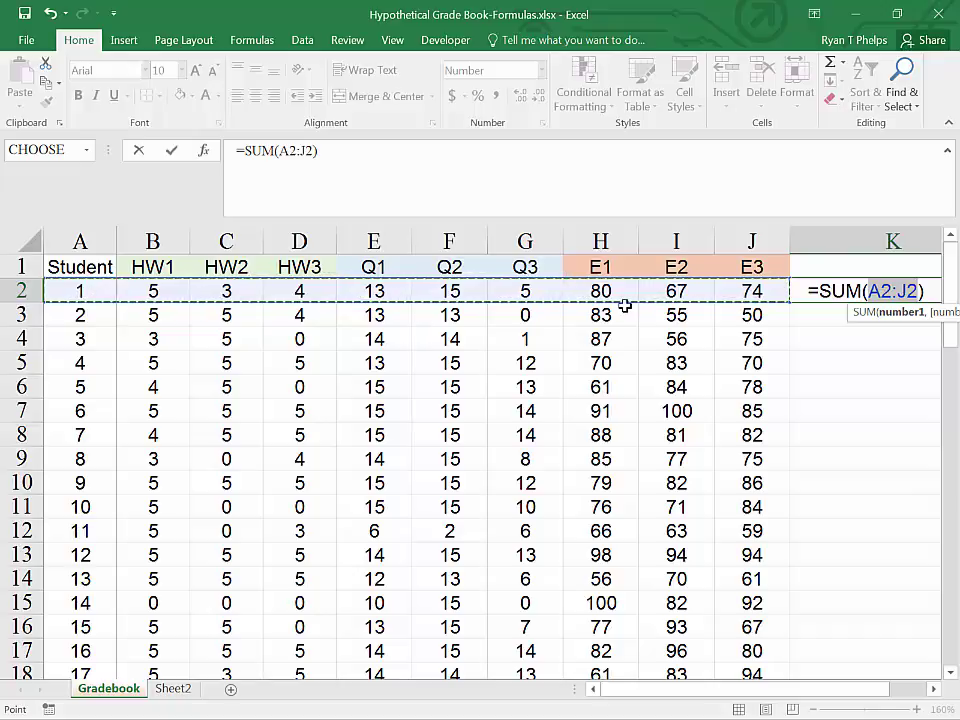
pyautogui.press('BackSpace')
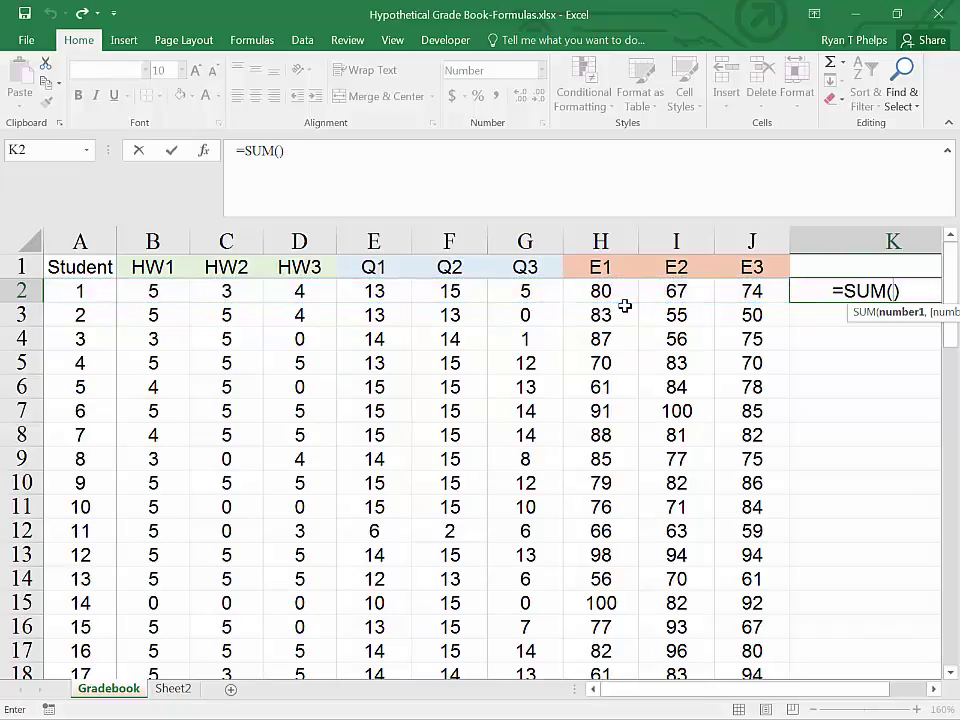
pyautogui.press('Right')
pyautogui.press('Left')
pyautogui.press('Escape')
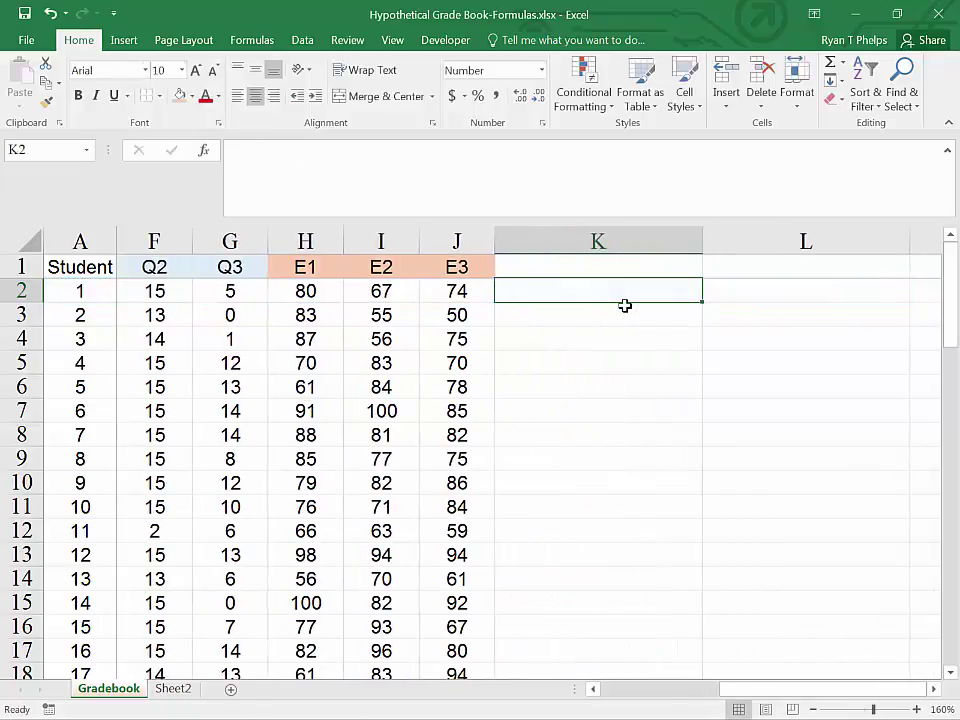
pyautogui.press('Left')
pyautogui.press('Left')
pyautogui.press('Left')
pyautogui.press('Right')
pyautogui.press('Right')
pyautogui.press('Right')
pyautogui.write('=')
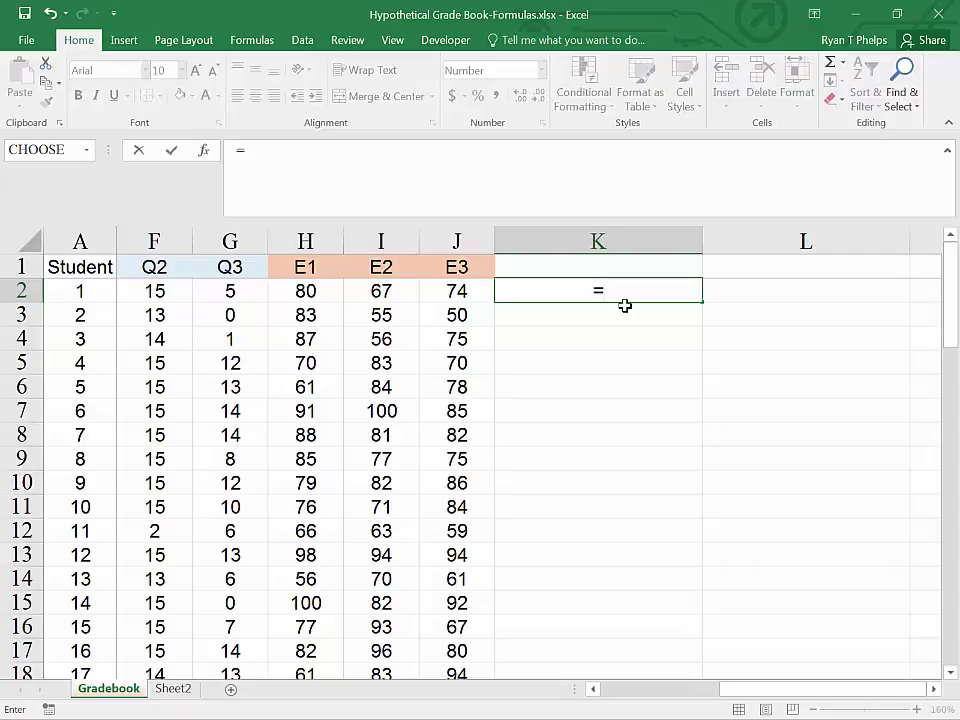
pyautogui.write('sum')
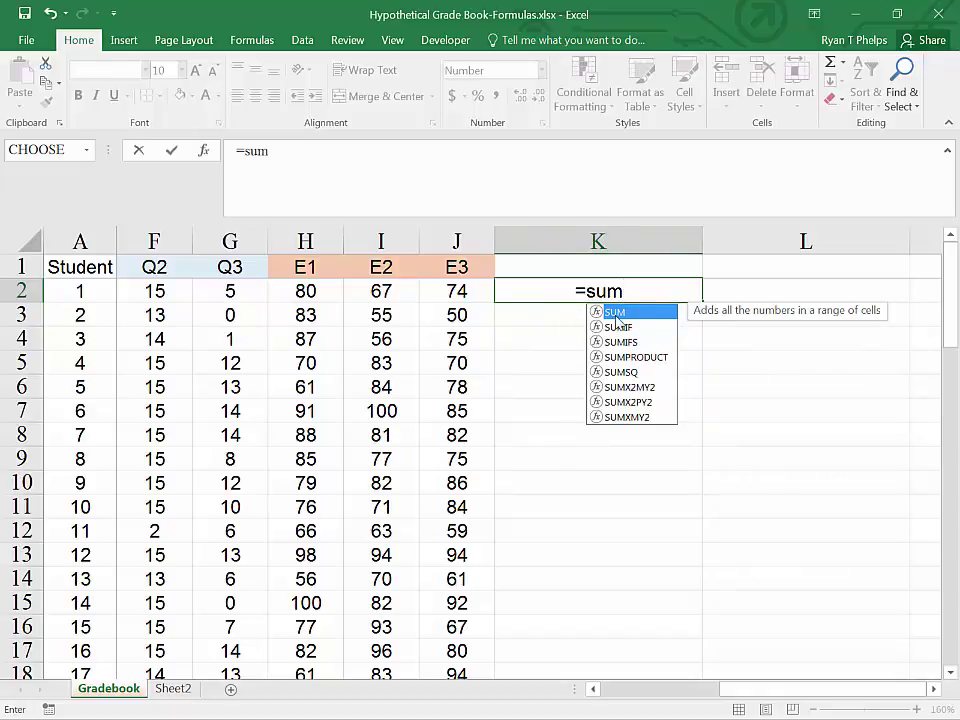
pyautogui.press('BackSpace')
pyautogui.press('BackSpace')
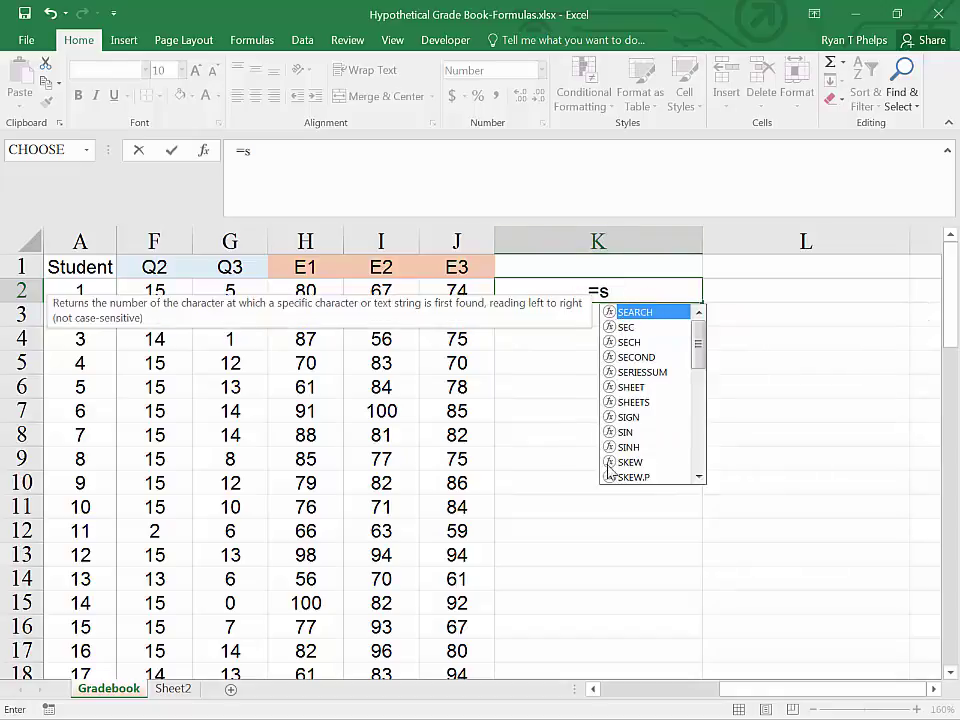
pyautogui.moveTo(698, 336)
pyautogui.mouseDown()
pyautogui.moveTo(699, 443)
pyautogui.moveTo(713, 333)
pyautogui.mouseUp()
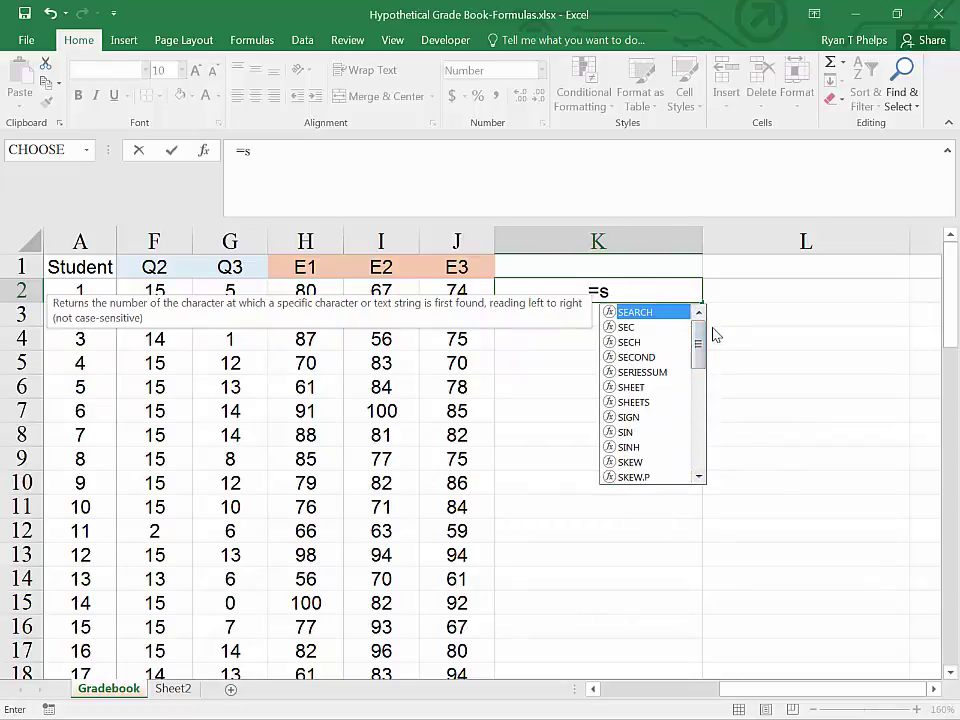
pyautogui.write('um')
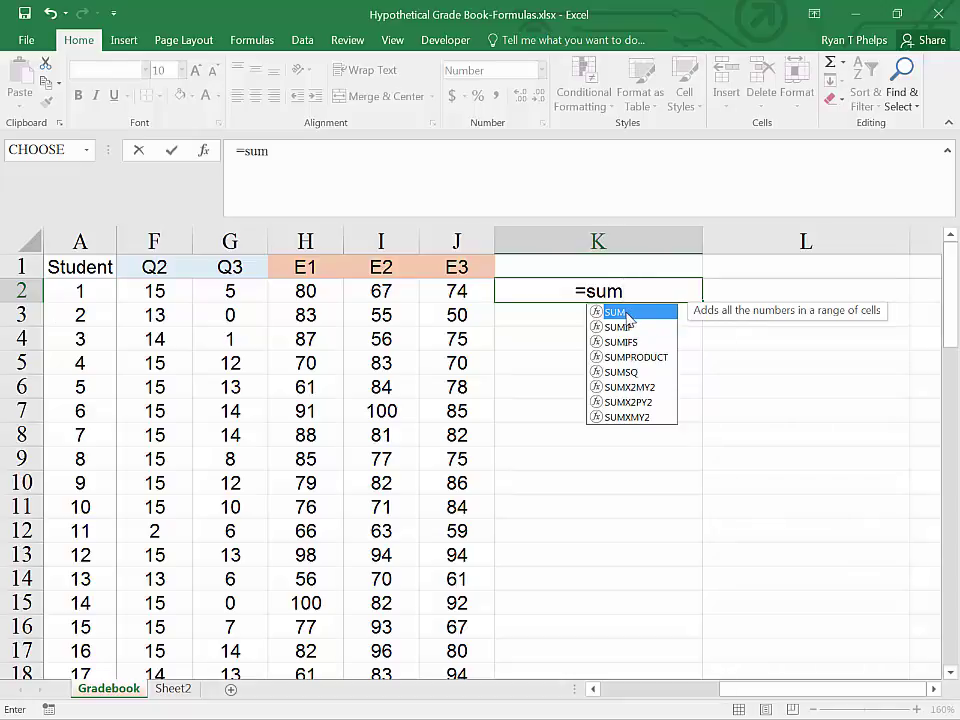
pyautogui.write('(')
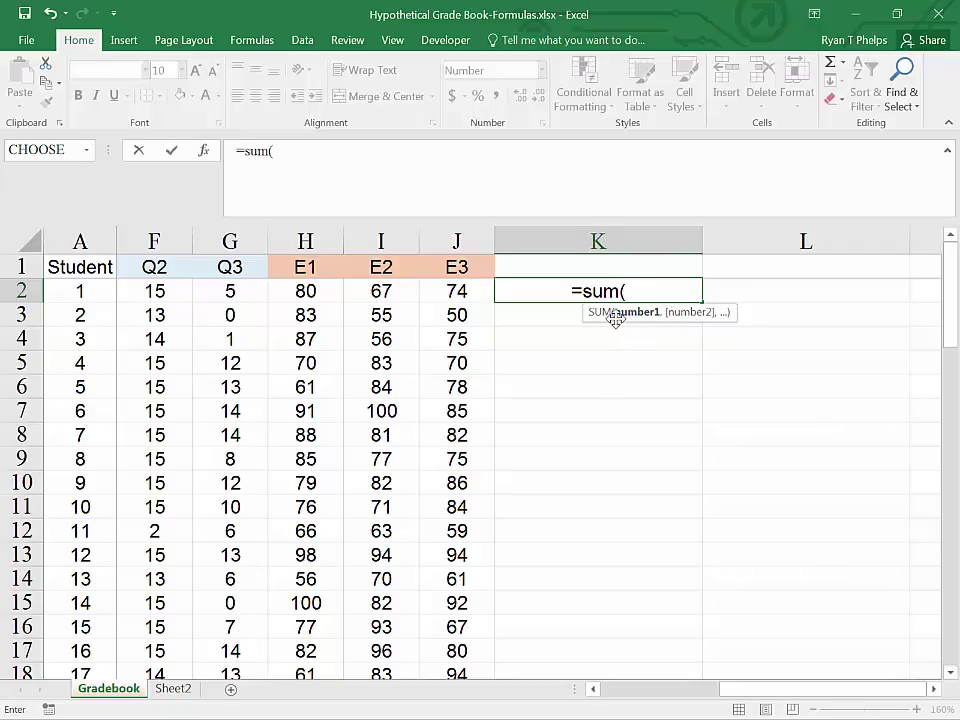
pyautogui.click(457, 292)
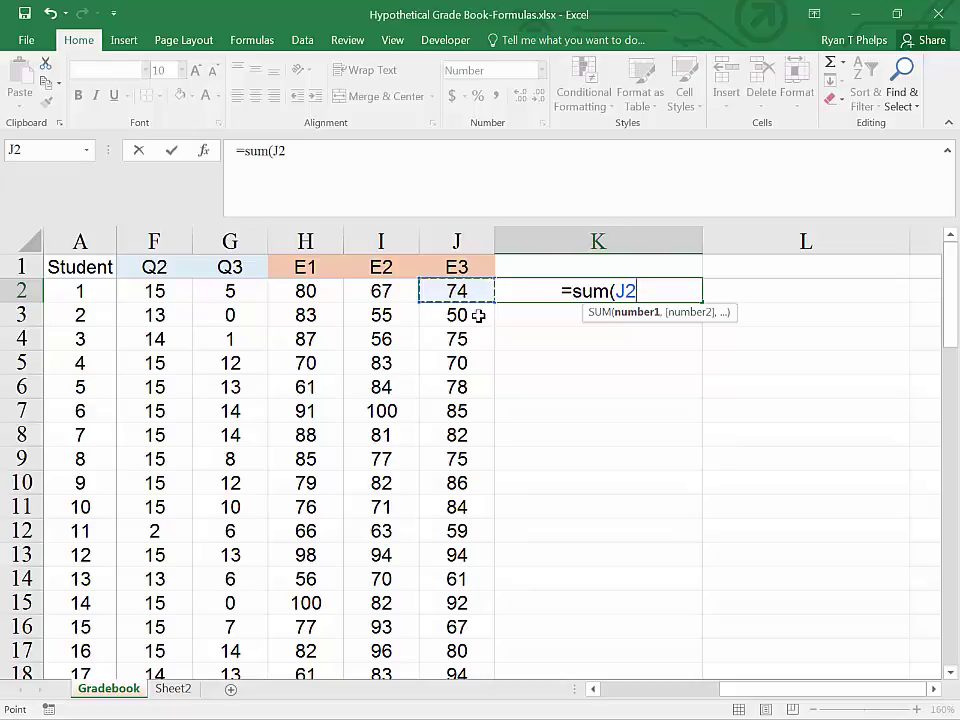
pyautogui.hotkey('ctrl', 'shift', 'Left')
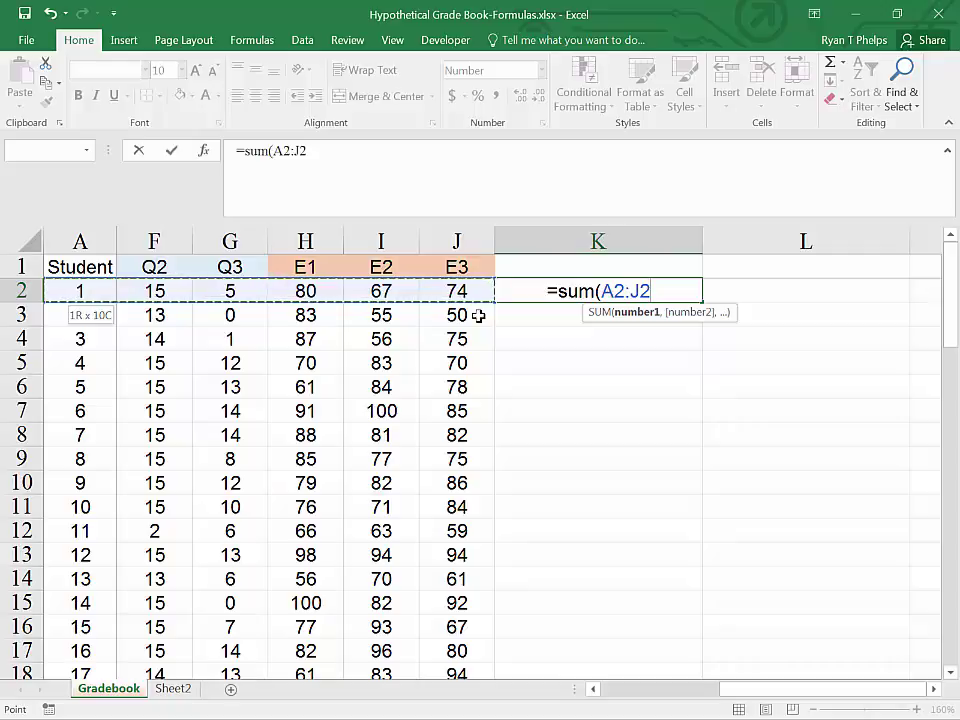
pyautogui.hotkey('shift', 'Right')
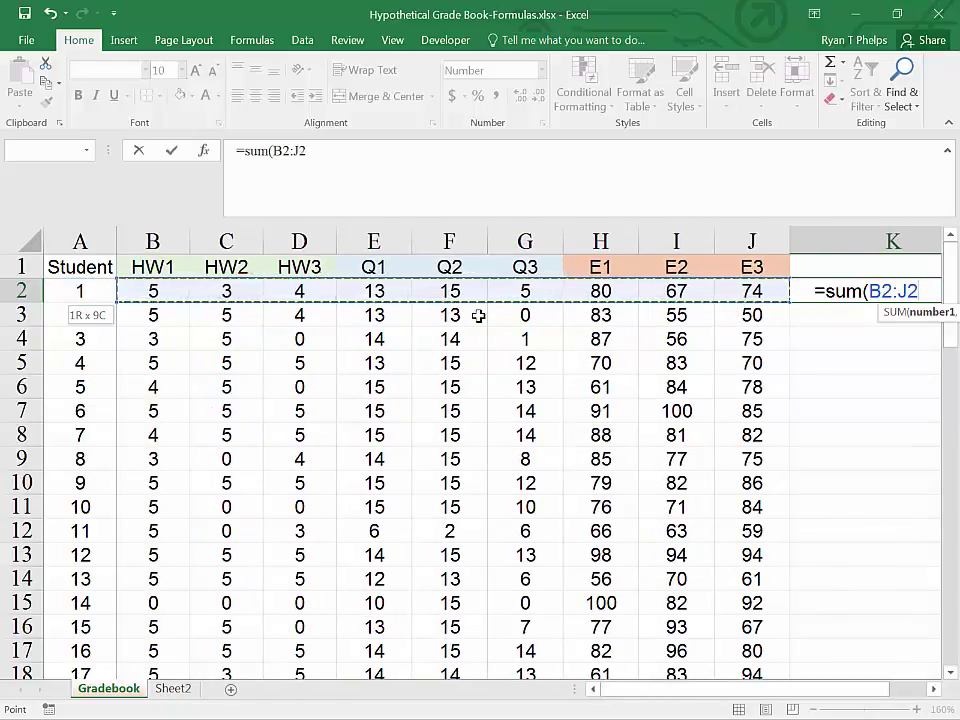
pyautogui.press('Escape')
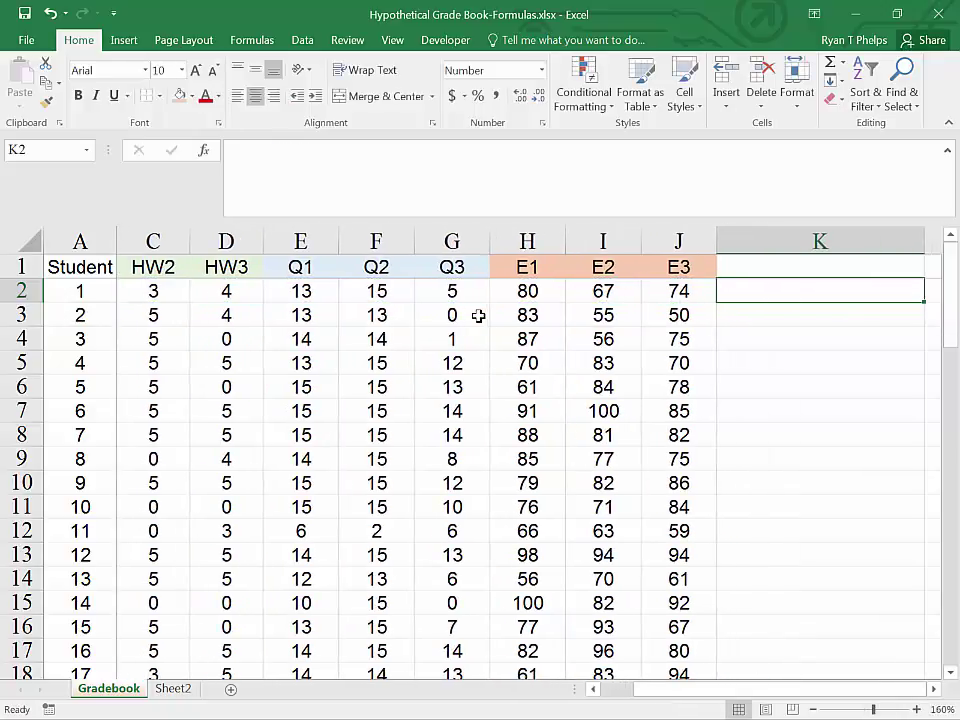
# - Enter the formula =sum(B2:K2) in cell K2 for the first student's scores
pyautogui.write('=su')
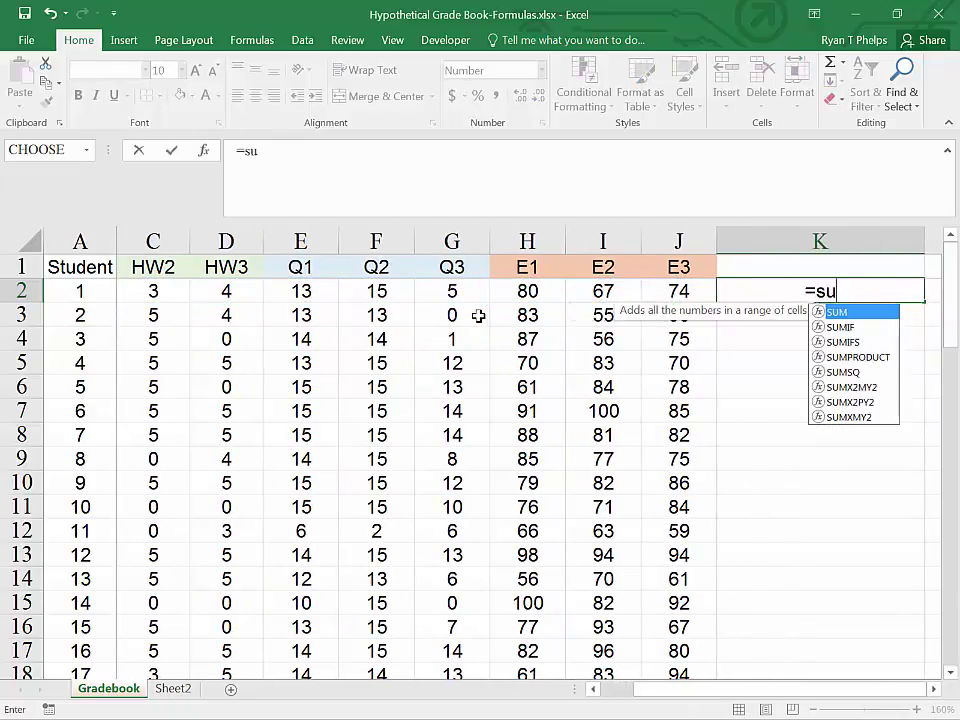
pyautogui.write('m(')
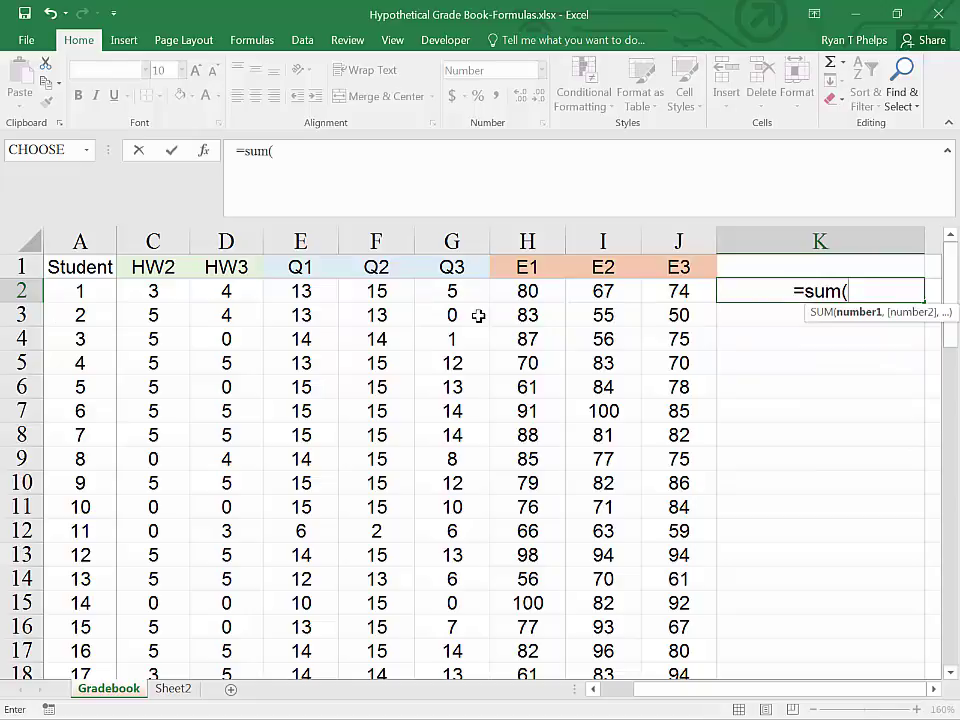
pyautogui.hotkey('shift', 'Left')
pyautogui.hotkey('ctrl', 'shift', 'Left')
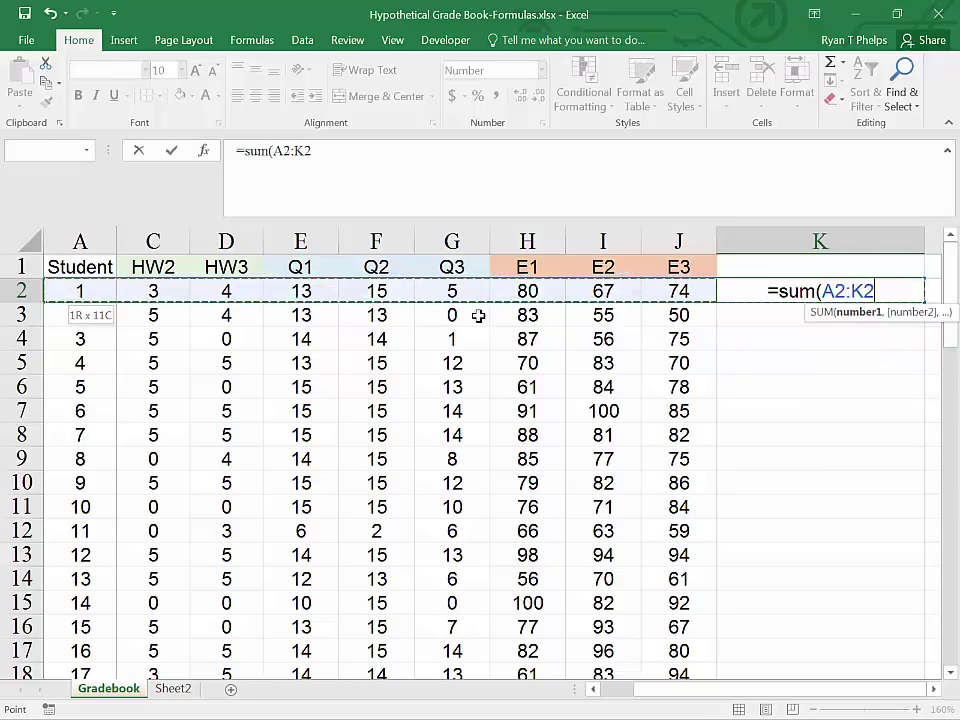
pyautogui.hotkey('shift', 'Right')
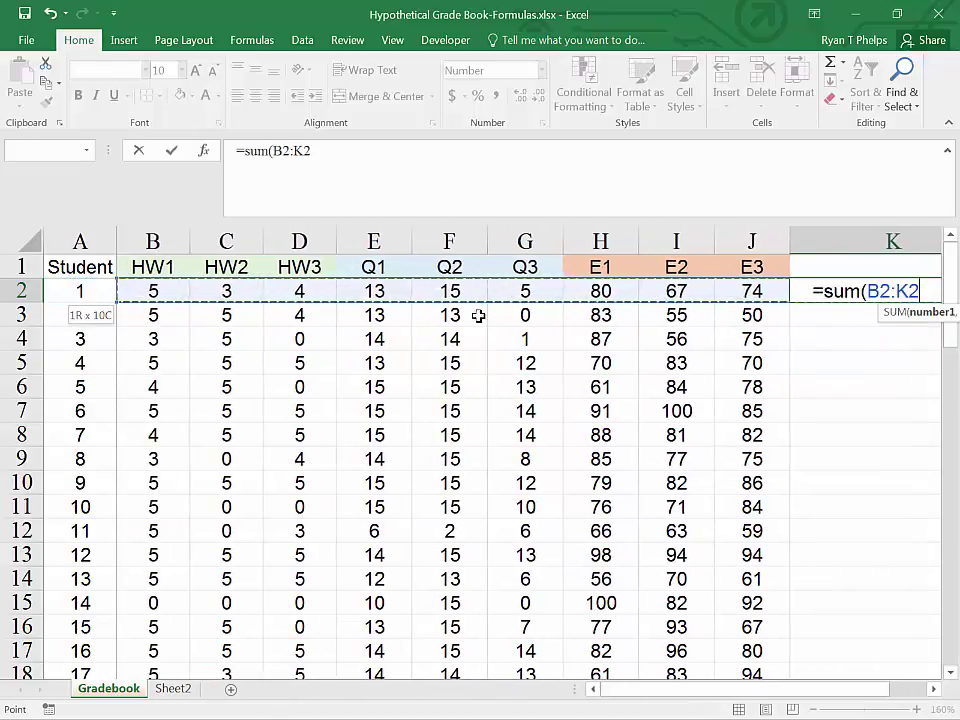
pyautogui.write(')')
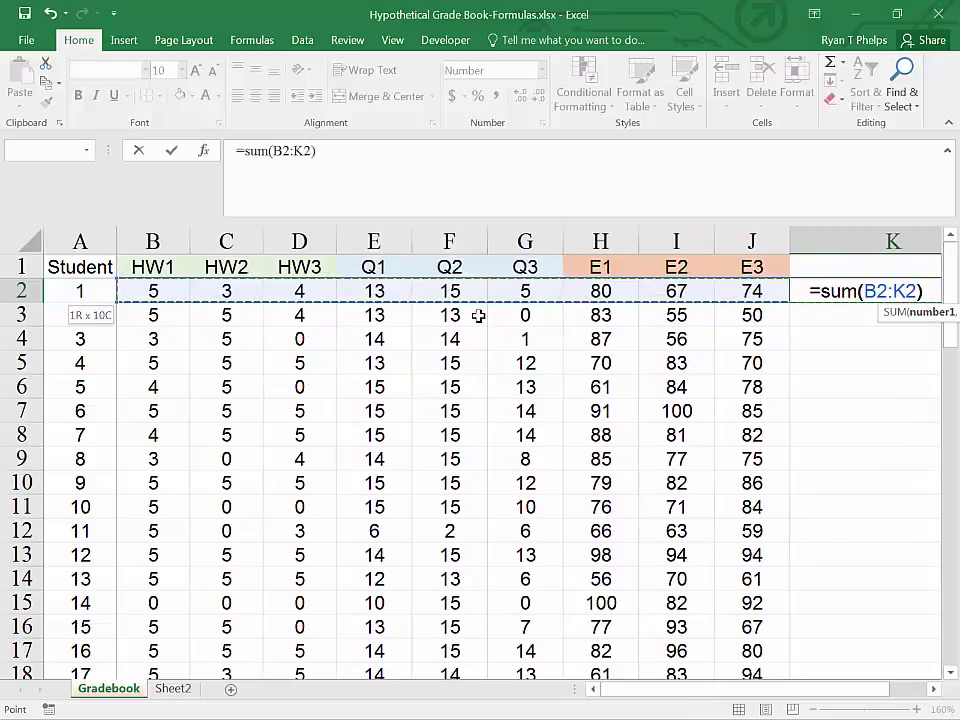
pyautogui.press('Return')
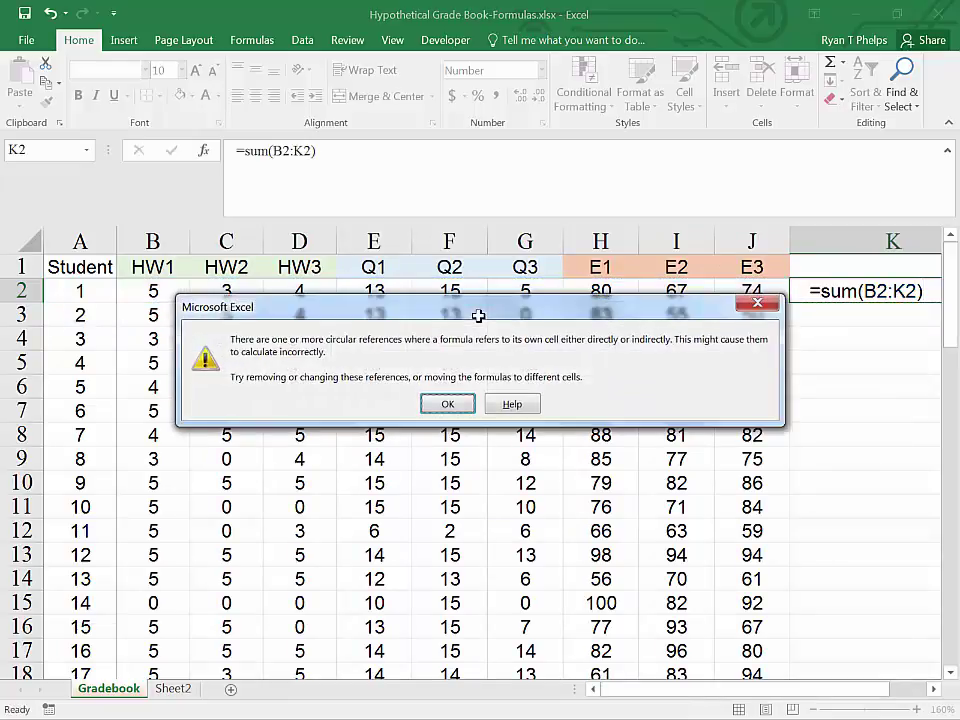
pyautogui.press('Return')
pyautogui.press('Up')
pyautogui.press('Up')
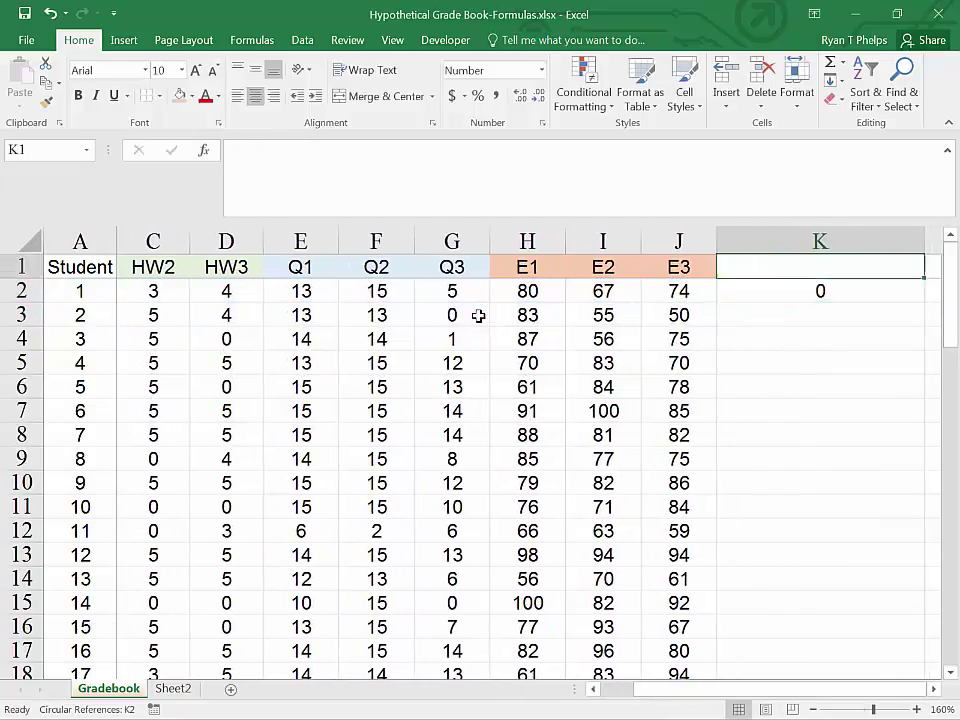
# - Correct the SUM formula in K2 so that its range is B2:J2
pyautogui.doubleClick(777, 291)
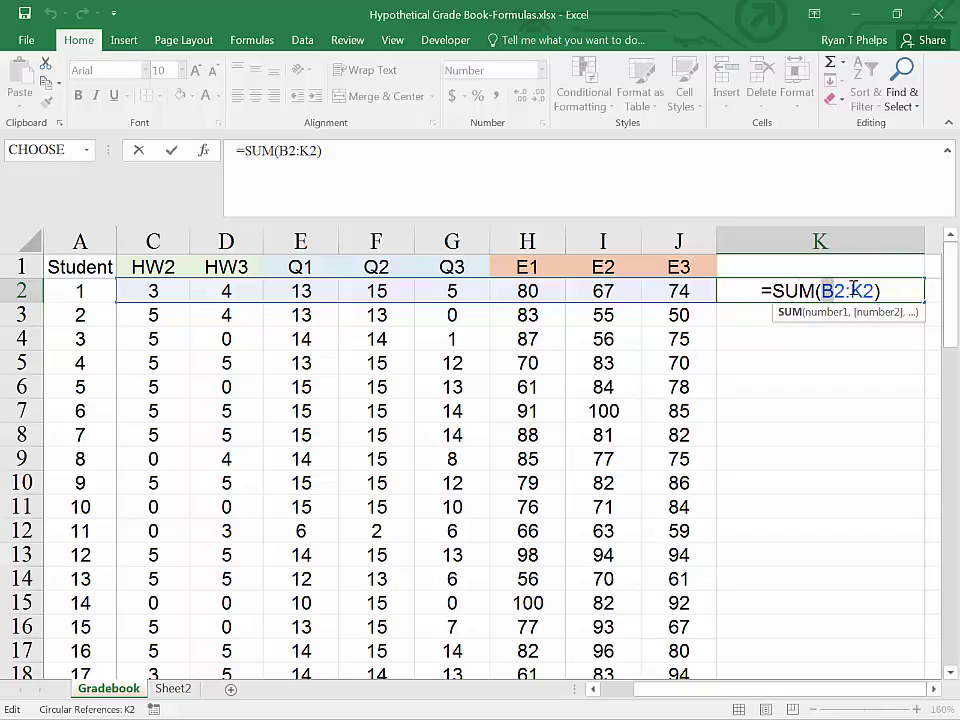
pyautogui.doubleClick(853, 286)
pyautogui.moveTo(679, 291); pyautogui.dragTo(240, 291)
pyautogui.moveTo(80, 295); pyautogui.dragTo(156, 290)
pyautogui.press('Return')
pyautogui.click(758, 287)
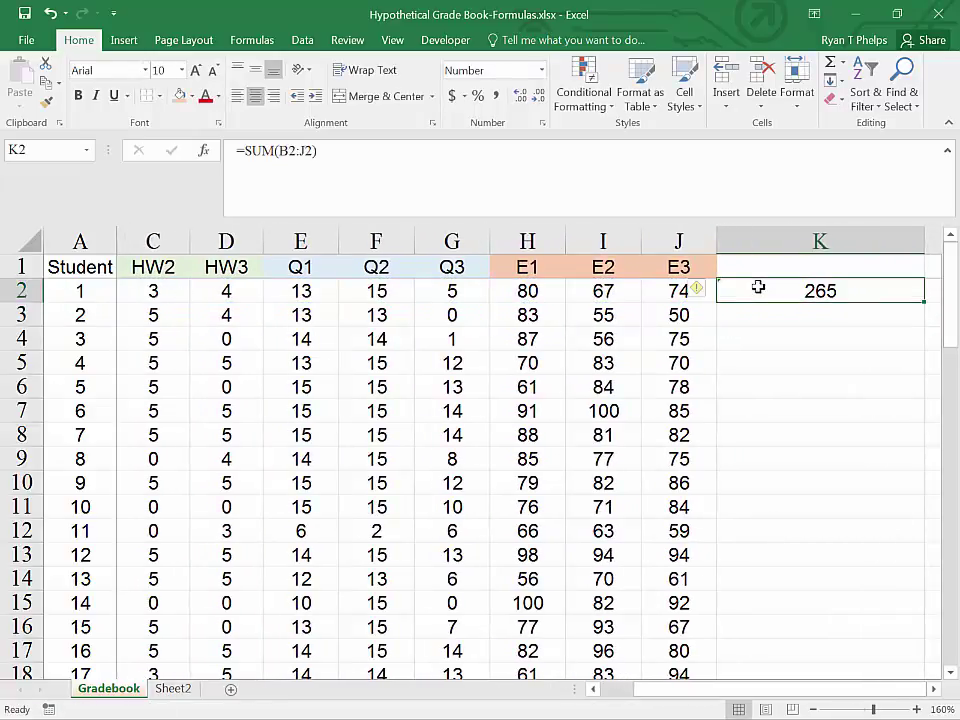
# - Enter the heading "Sum" in cell K1
pyautogui.click(758, 271)
pyautogui.write('Sum')
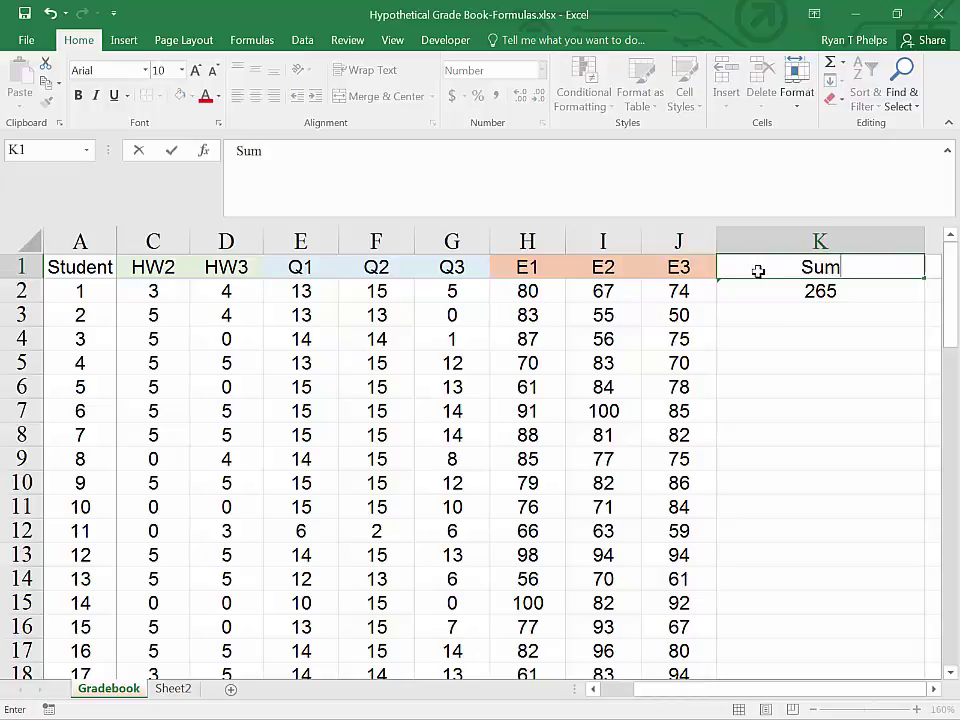
pyautogui.press('Return')
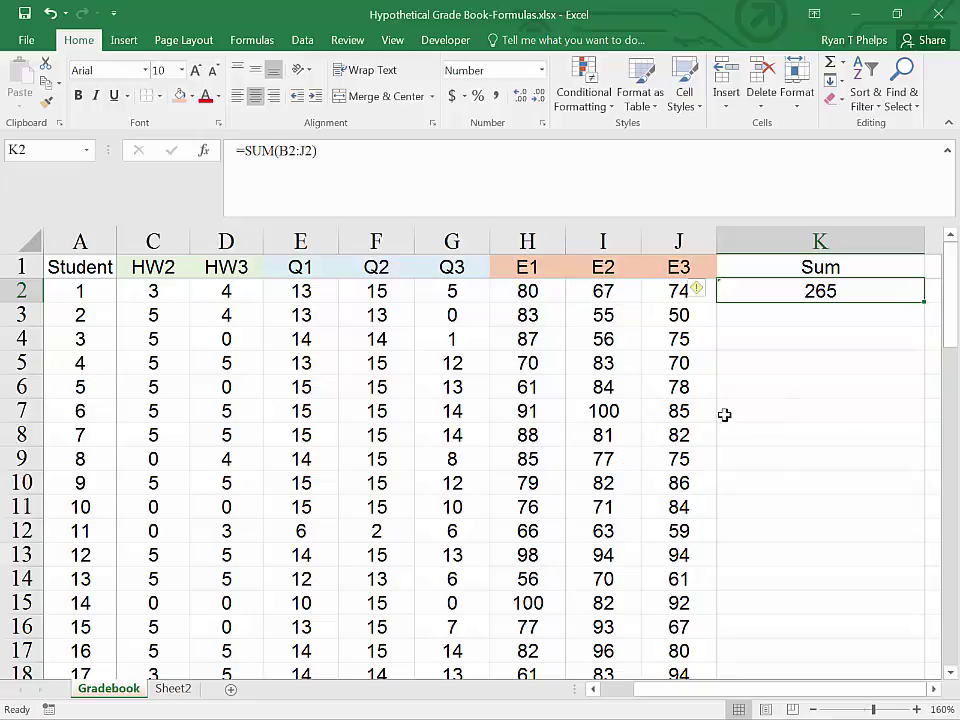
# - Fill the SUM formula from K2 down the column to the last student in row 65
pyautogui.doubleClick(926, 304)
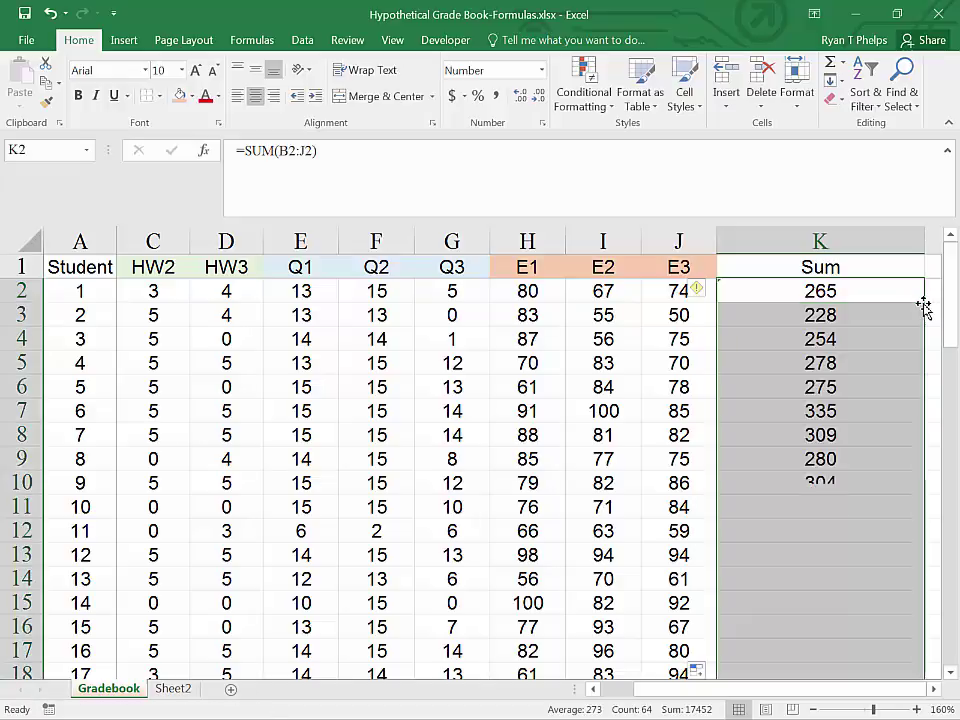
pyautogui.scroll(-3, 831, 396)
pyautogui.scroll(-15, 831, 396)
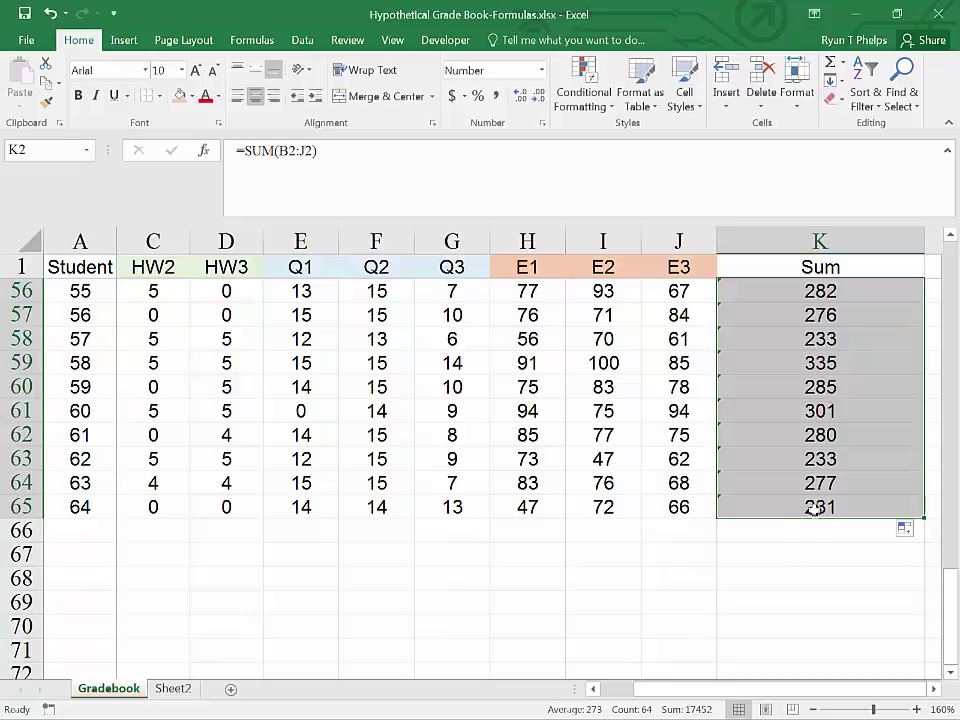
# - Examine which cells the copied SUM formula in K65 refers to, keeping the formula as it is
pyautogui.doubleClick(810, 508)
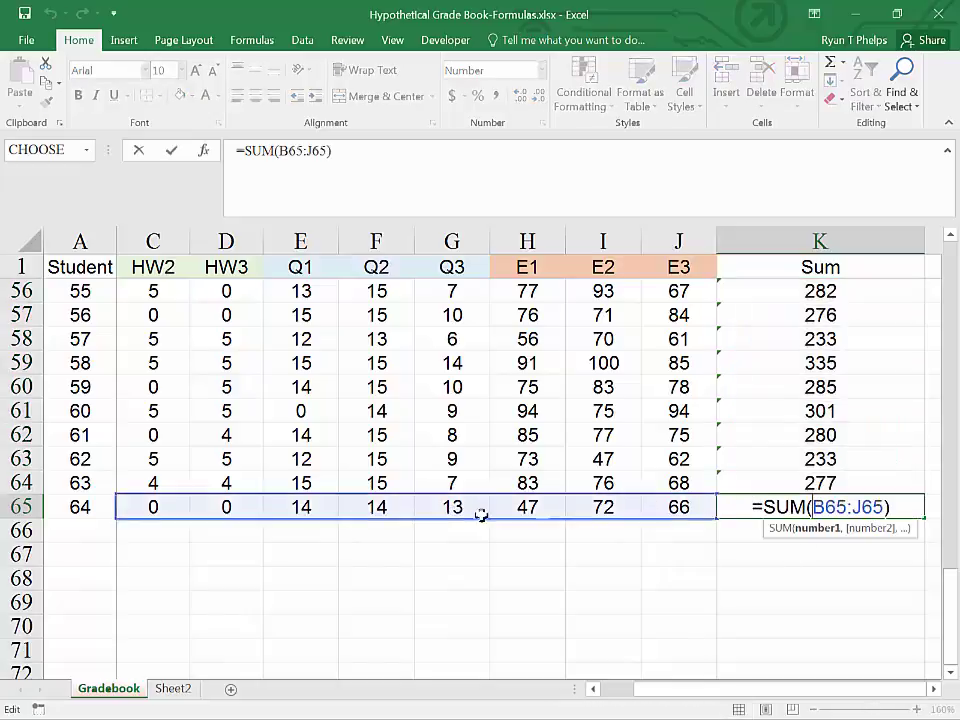
pyautogui.moveTo(660, 689); pyautogui.dragTo(614, 690)
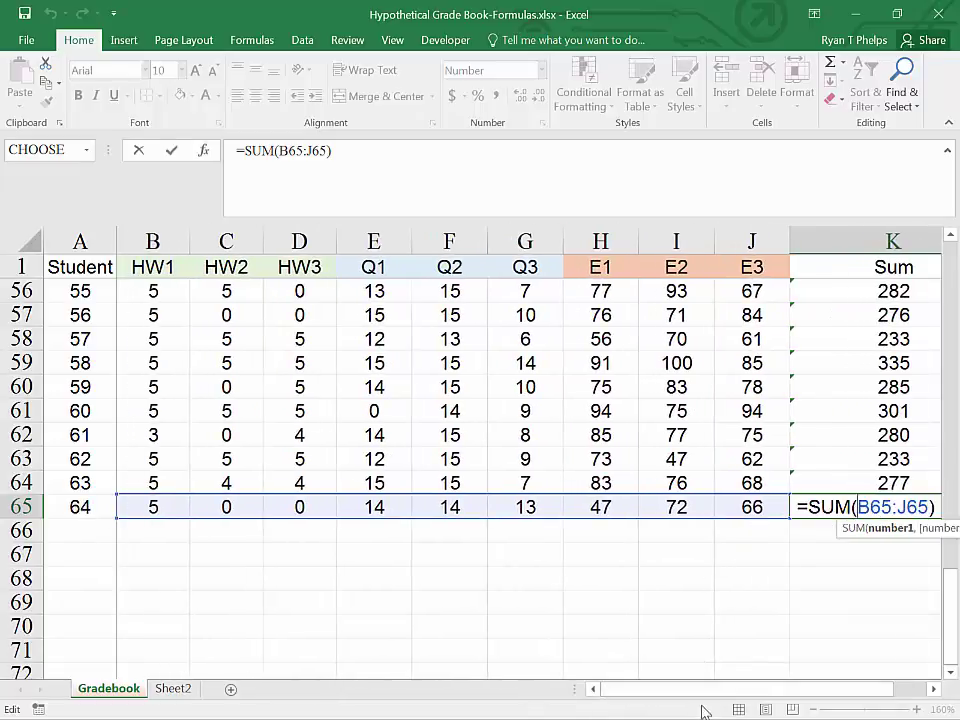
pyautogui.moveTo(692, 696); pyautogui.dragTo(750, 696)
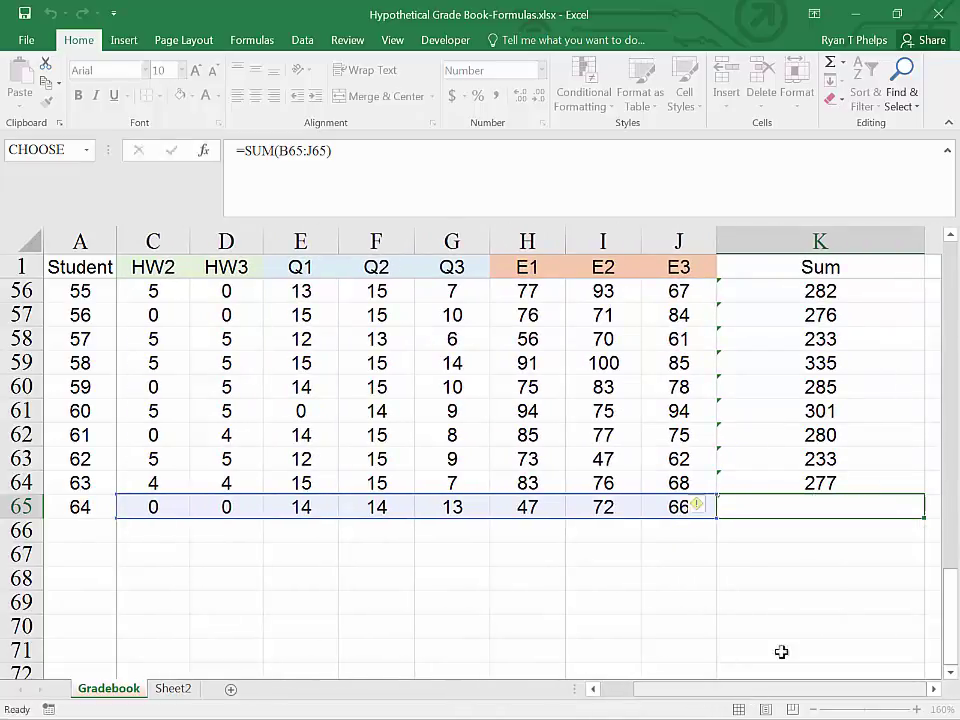
pyautogui.hotkey('ctrl', 'Return')
pyautogui.scroll(18, 825, 490)
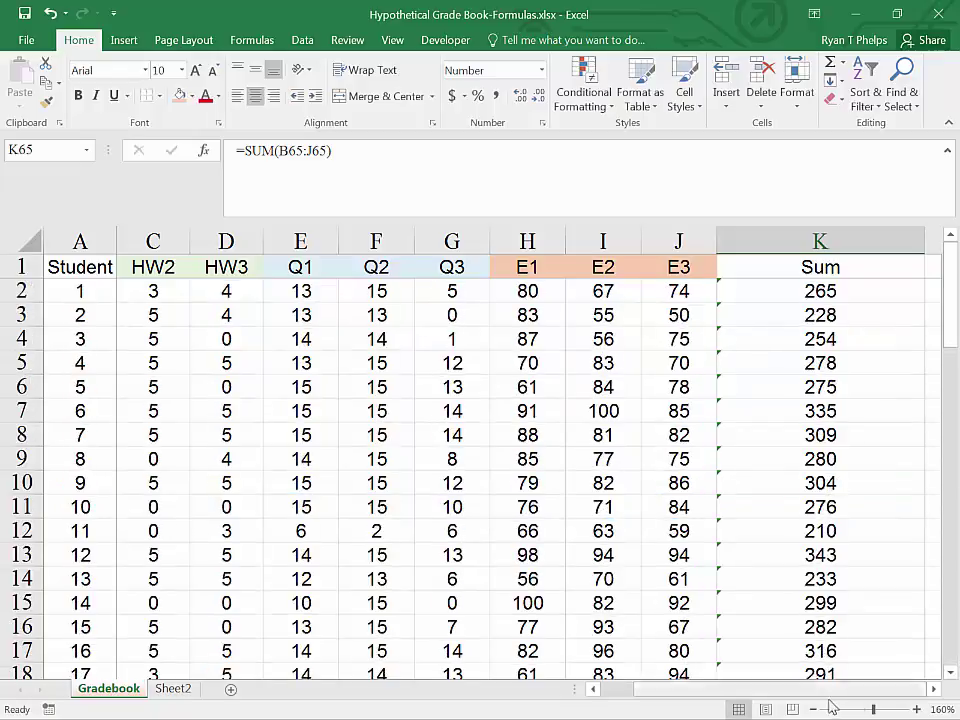
# - Fit column K's width to its contents and enter the heading "Grade" in cell L1
pyautogui.doubleClick(925, 241)
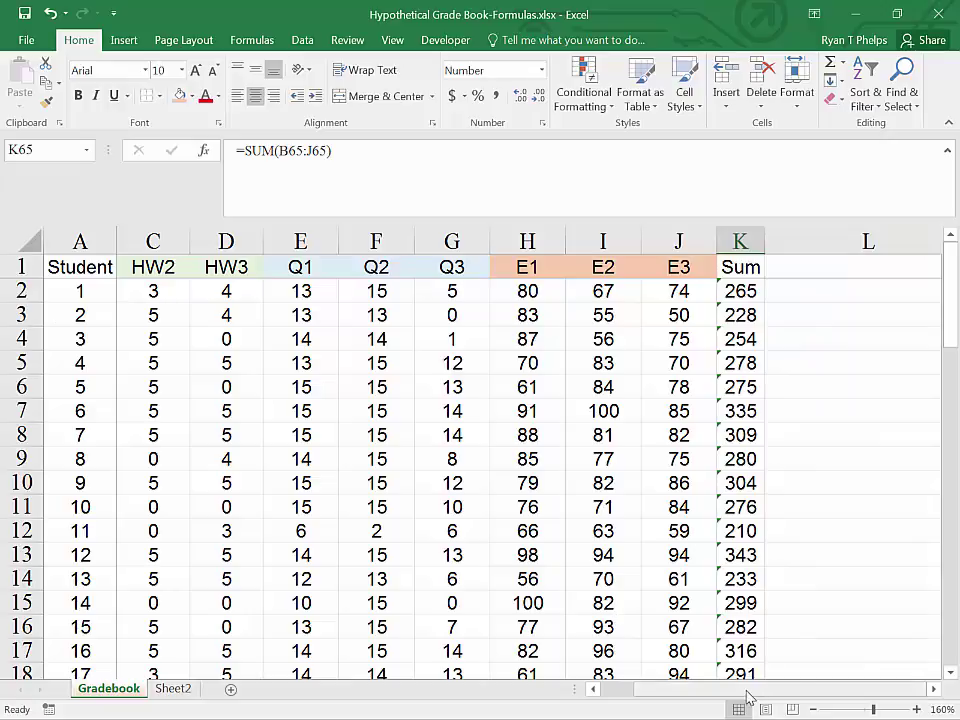
pyautogui.moveTo(790, 695); pyautogui.dragTo(790, 695)
pyautogui.click(810, 268)
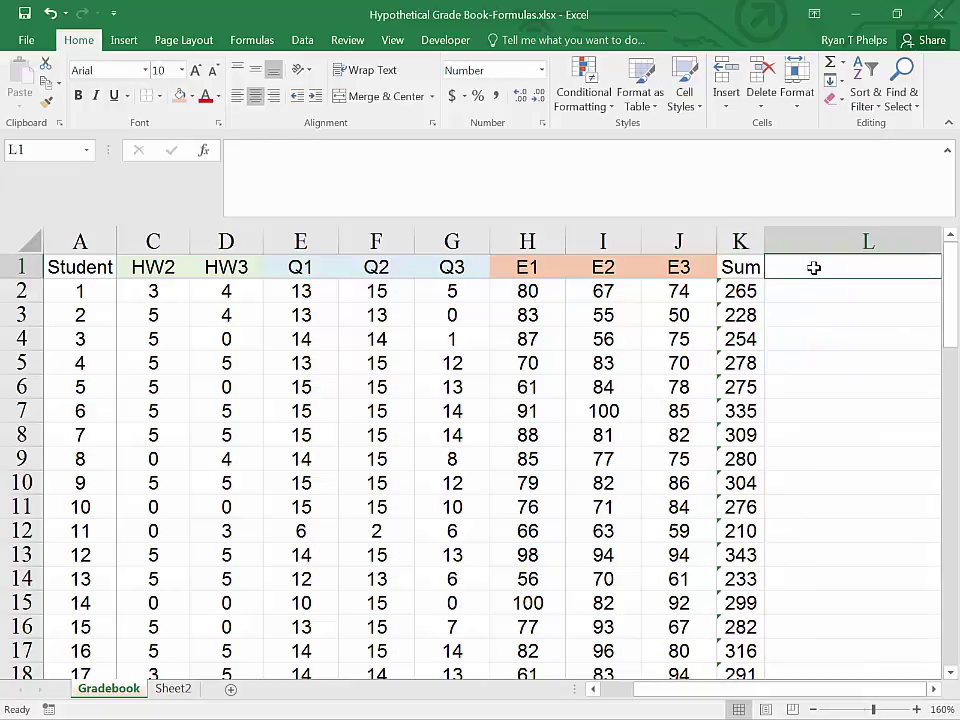
pyautogui.write('Grade')
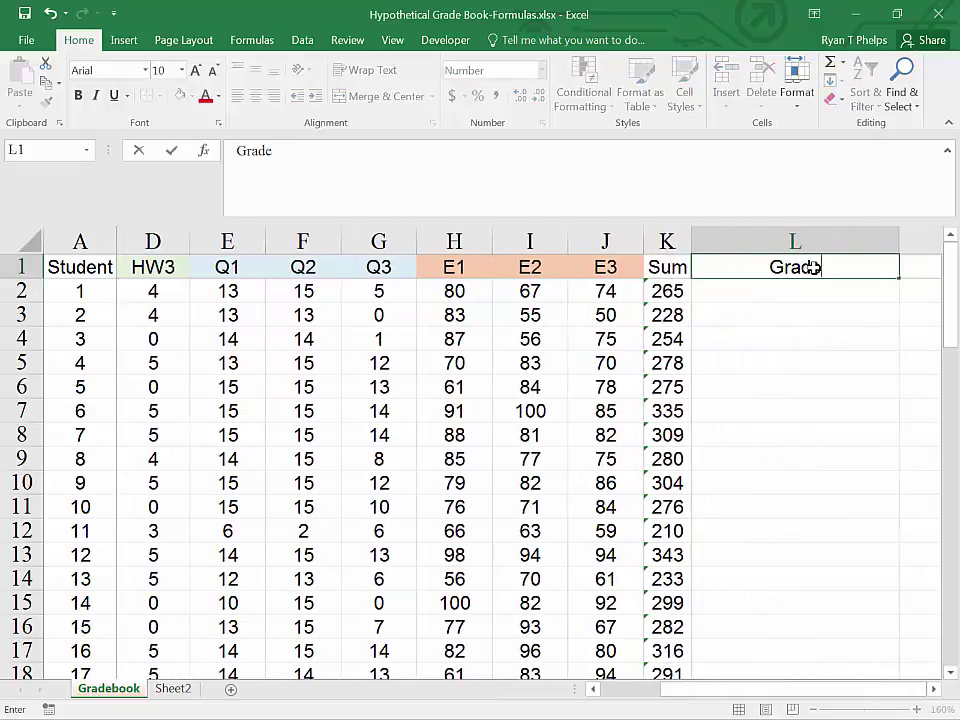
pyautogui.press('Return')
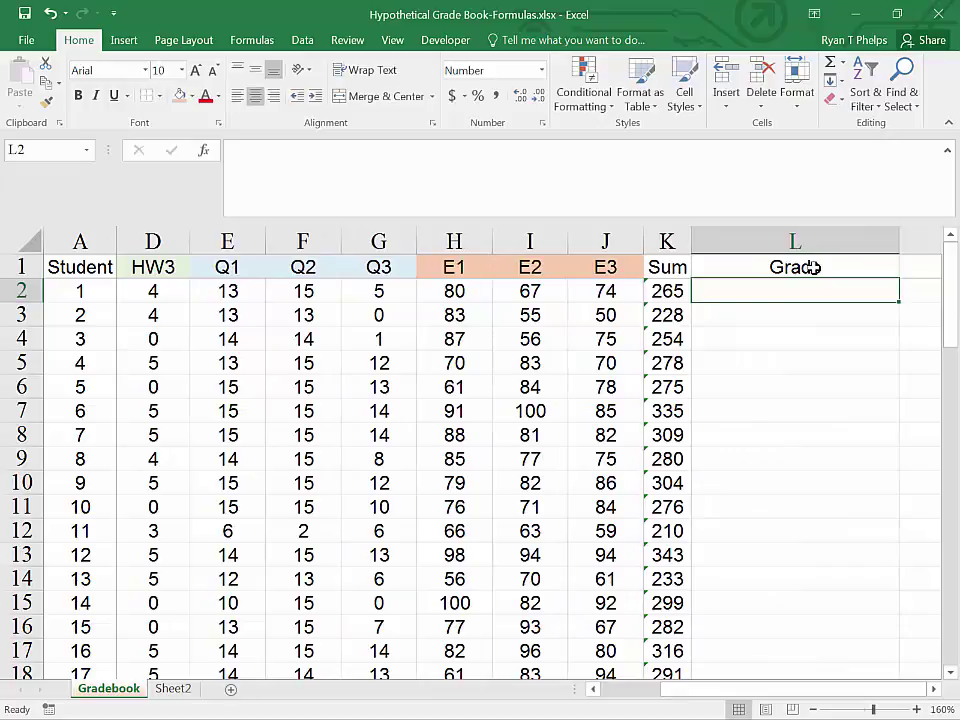
# - Insert a blank row above the heading row of the grade book
pyautogui.click(36, 267)
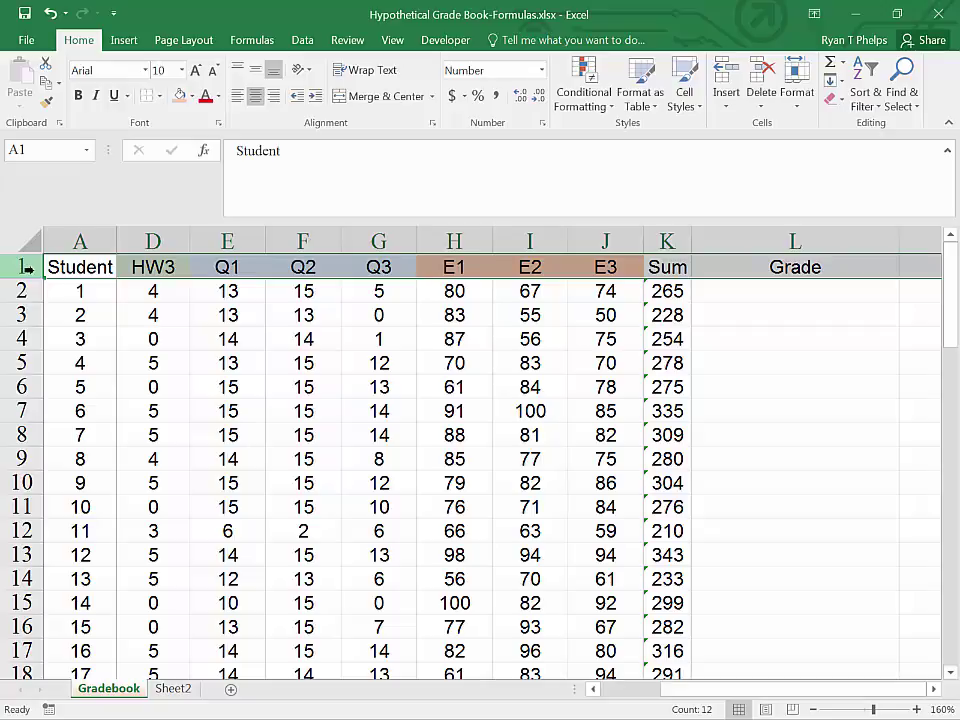
pyautogui.rightClick(29, 268)
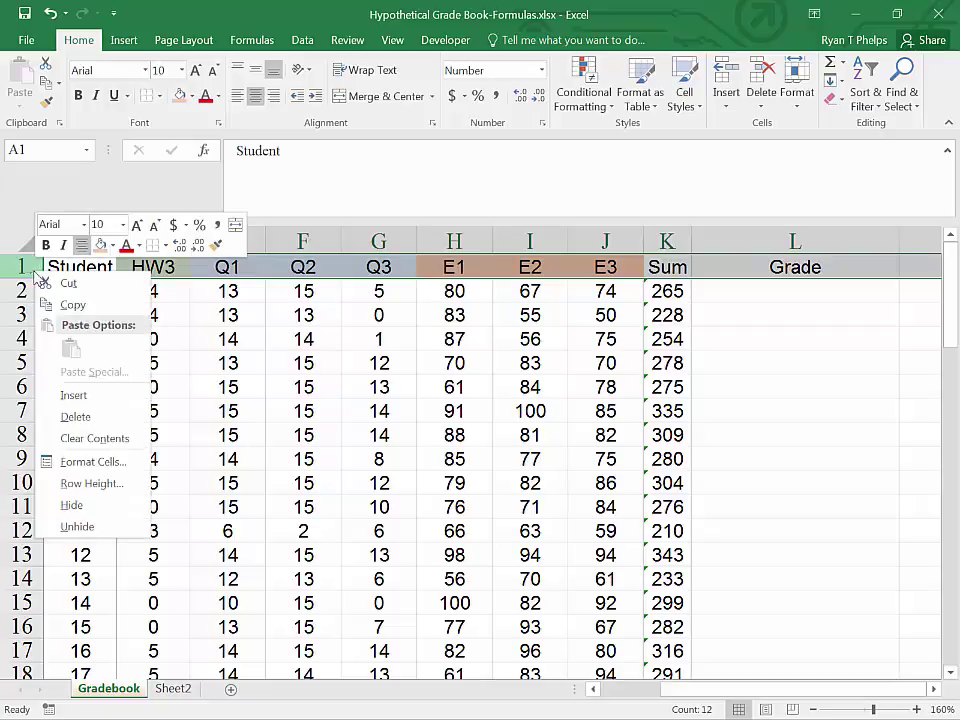
pyautogui.click(70, 396)
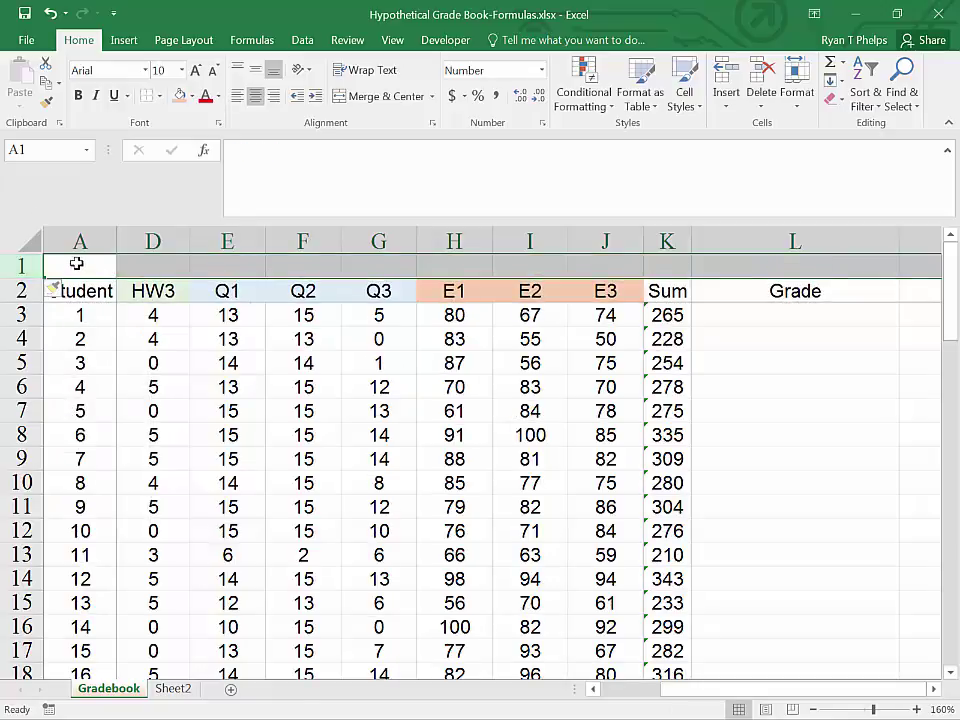
# - Label cell A1 "Pos. Points" and fit column A's width to its contents
pyautogui.write('Po')
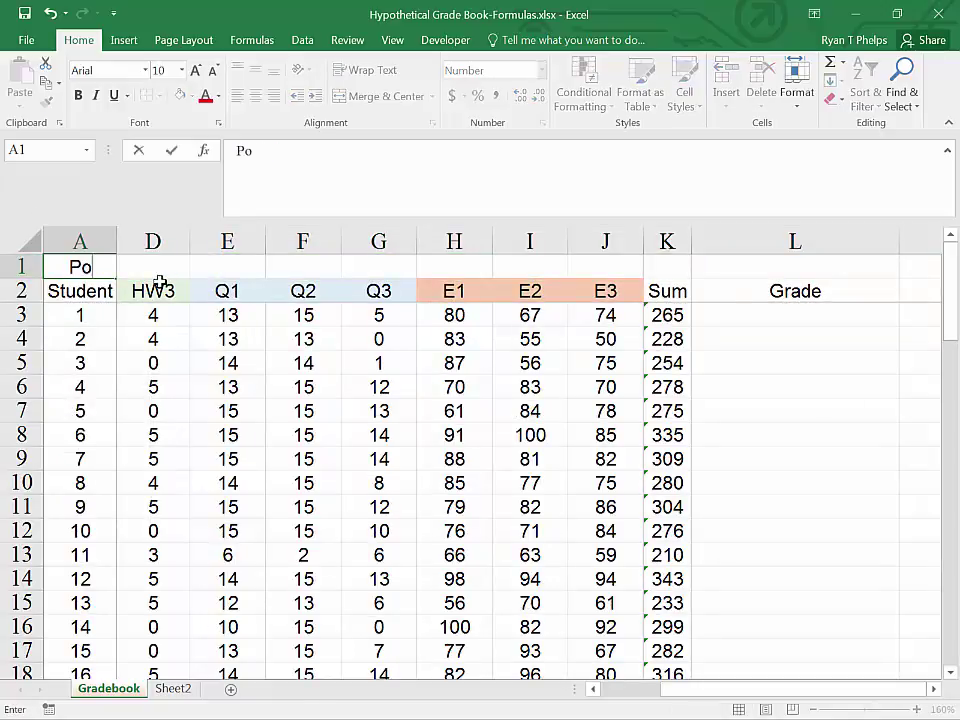
pyautogui.write('s. pOINTS')
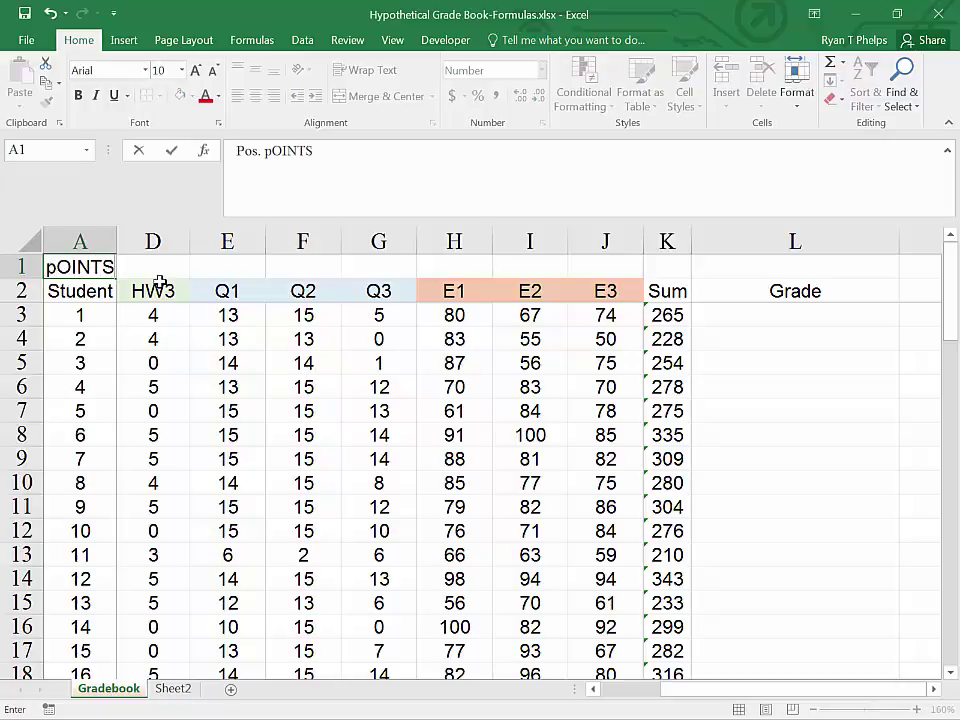
pyautogui.press('BackSpace')
pyautogui.press('BackSpace')
pyautogui.press('BackSpace')
pyautogui.press('BackSpace')
pyautogui.press('BackSpace')
pyautogui.press('BackSpace')
pyautogui.press('BackSpace')
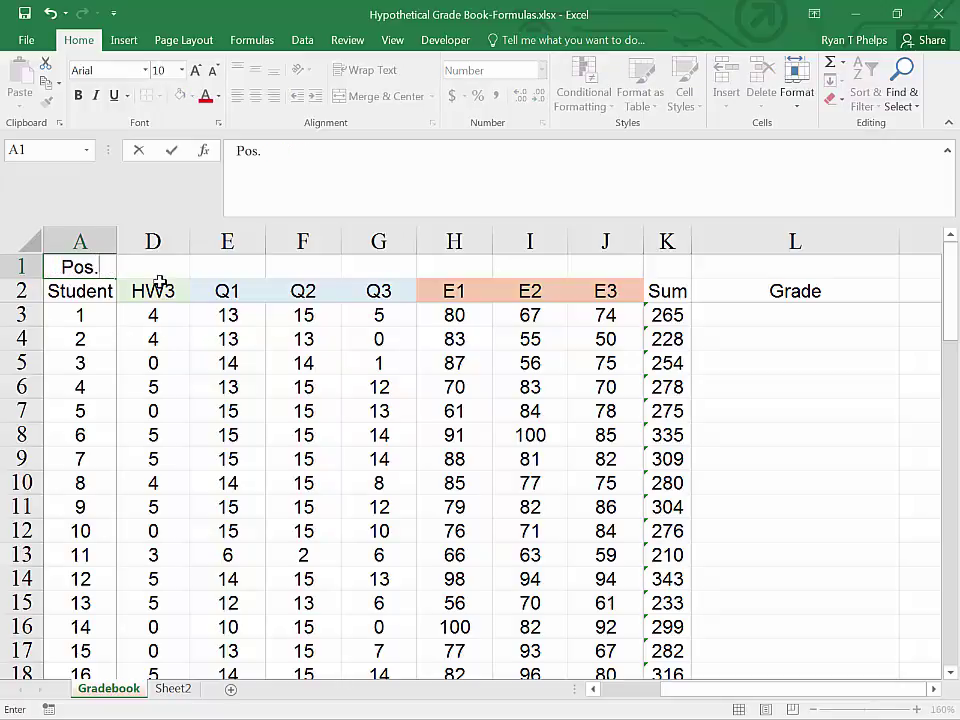
pyautogui.write('Points')
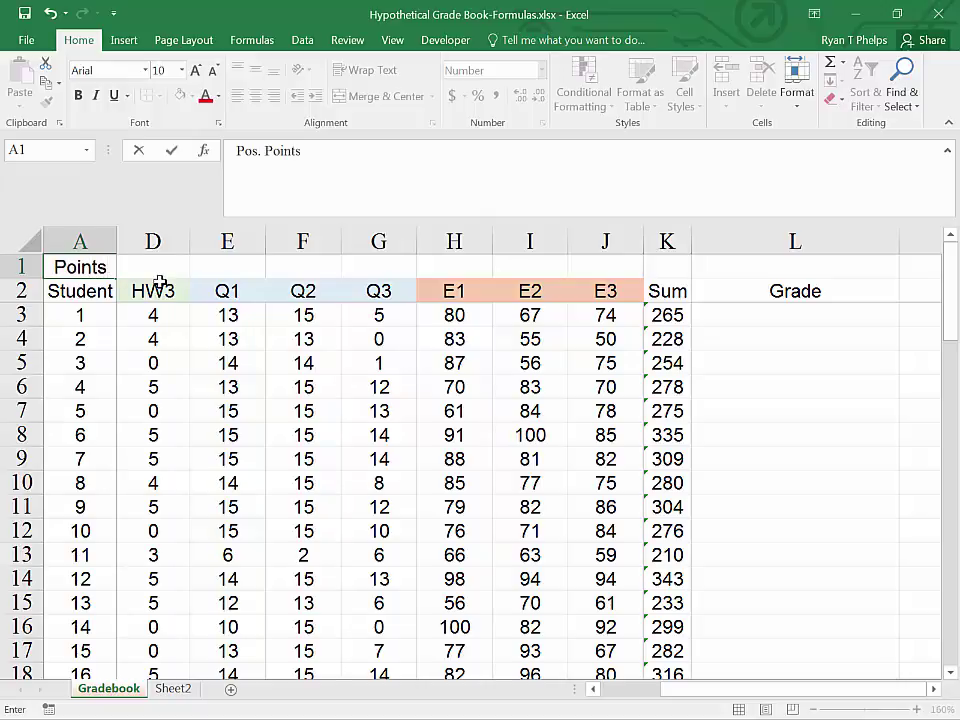
pyautogui.press('Tab')
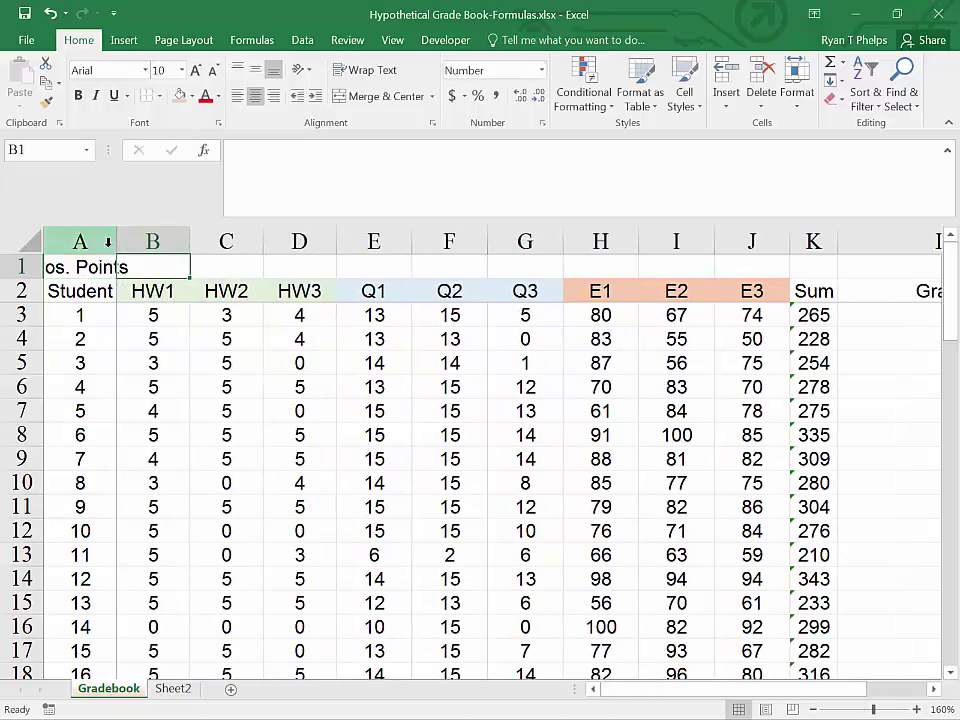
pyautogui.doubleClick(117, 241)
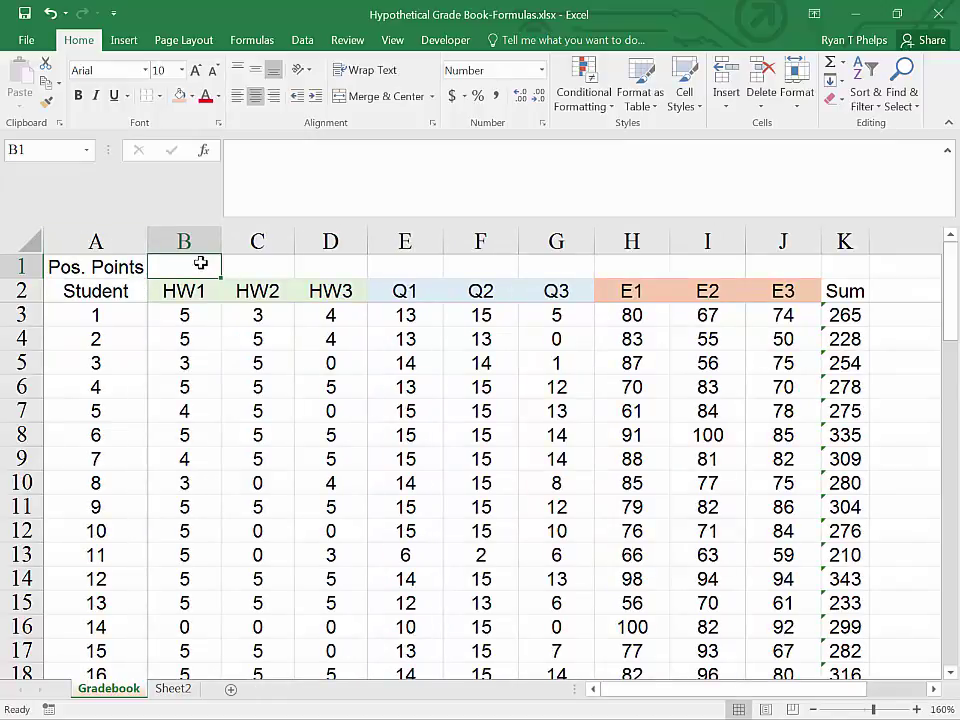
# - Enter 5 possible points in row 1 for each homework, HW1 to HW3
pyautogui.write('5')
pyautogui.press('Tab')
pyautogui.write('5')
pyautogui.press('Tab')
pyautogui.write('5')
pyautogui.press('Tab')
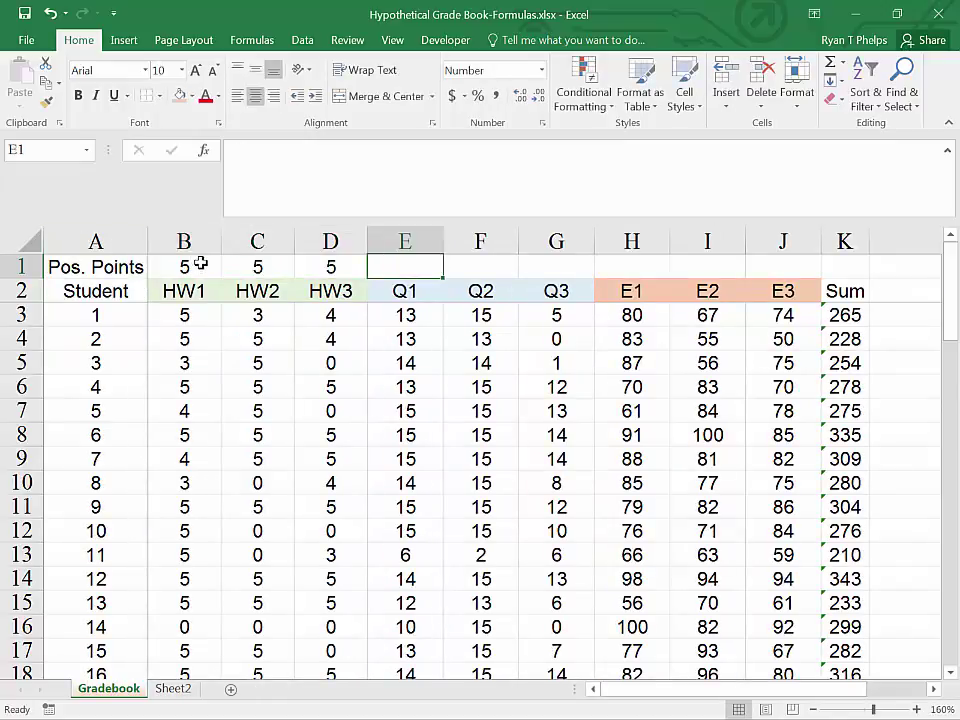
# - Enter 15 possible points in row 1 for each quiz, Q1 to Q3
pyautogui.write('15')
pyautogui.press('Tab')
pyautogui.write('15')
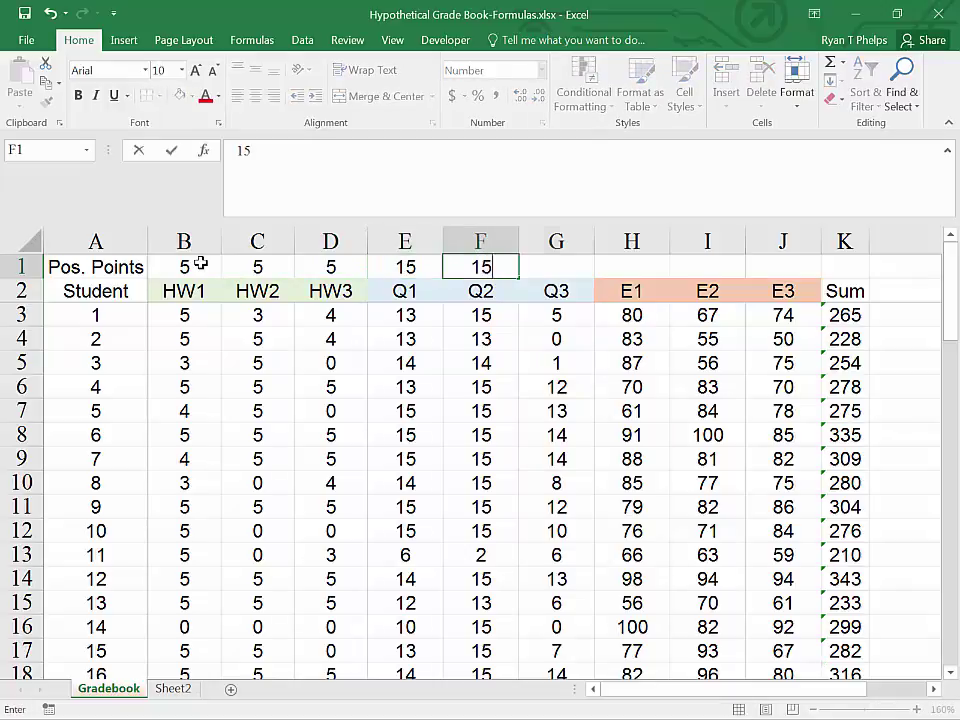
pyautogui.press('Tab')
pyautogui.write('15')
pyautogui.press('Tab')
# - Enter 100 possible points in row 1 for each exam, E1 to E3
pyautogui.write('10')
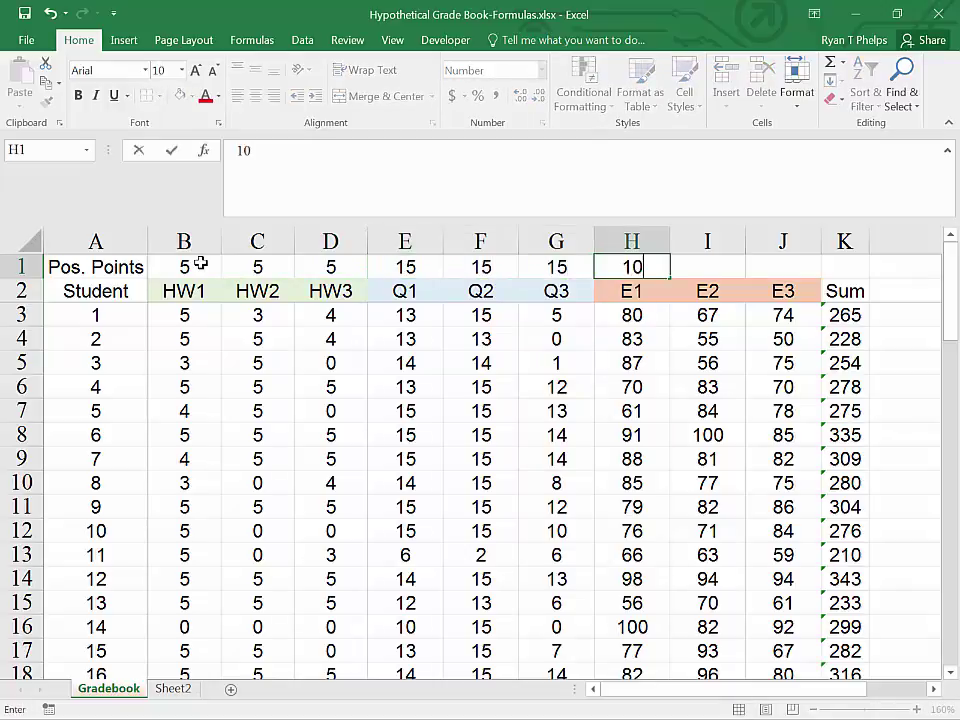
pyautogui.write('0')
pyautogui.press('Tab')
pyautogui.write('100')
pyautogui.press('Tab')
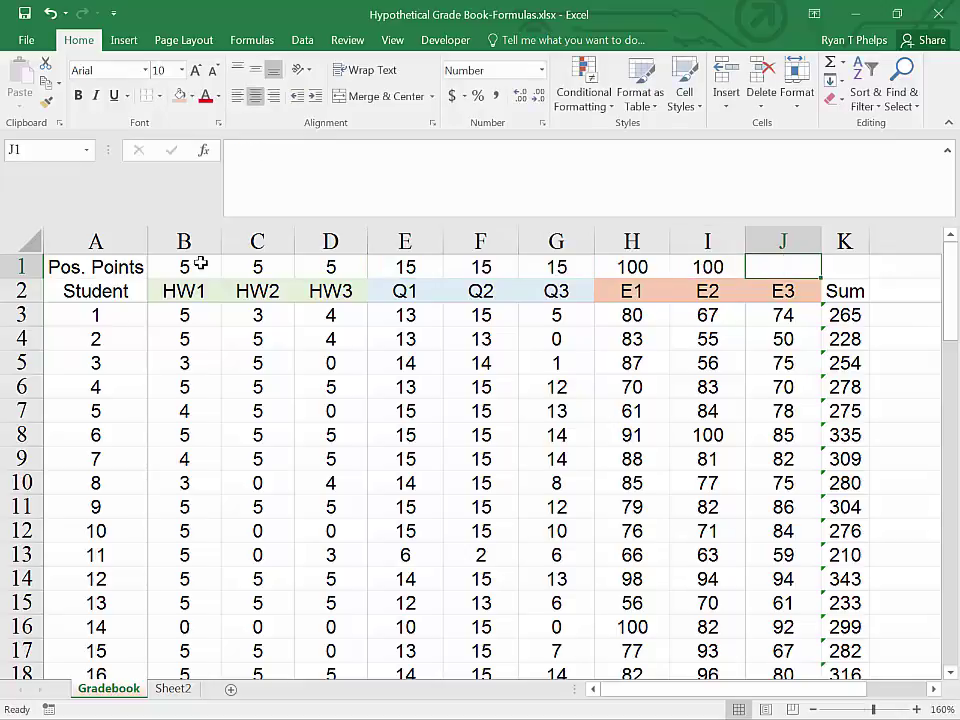
pyautogui.write('100')
pyautogui.press('Tab')
# - Total the possible points in K1 with AutoSum over the range B1:J1
pyautogui.press('Tab')
pyautogui.press('Tab')
pyautogui.press('Left')
pyautogui.press('Left')
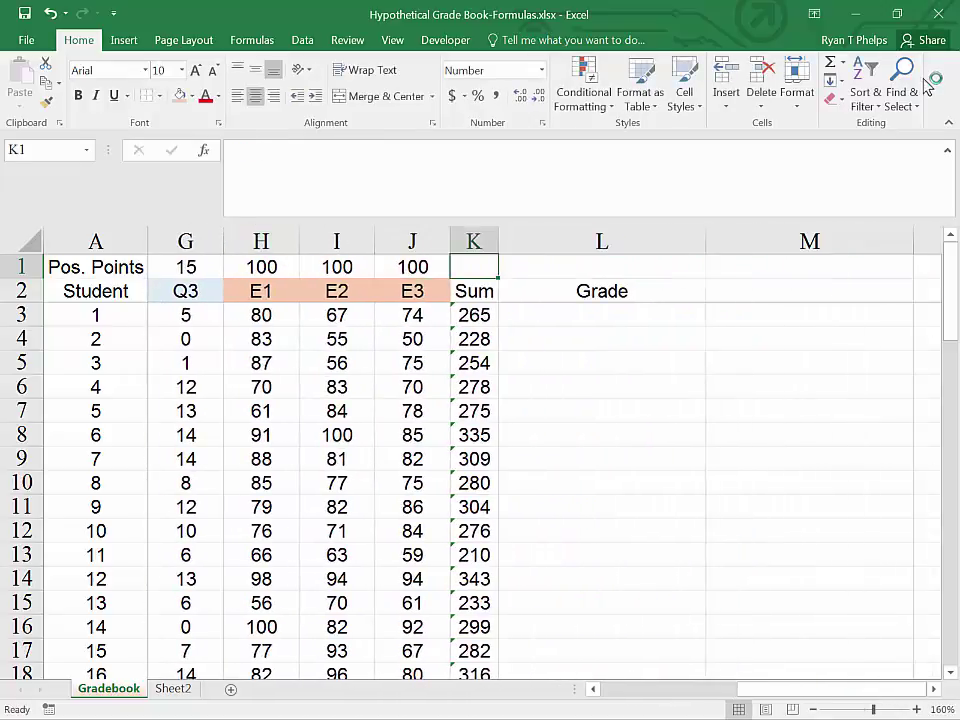
pyautogui.click(828, 63)
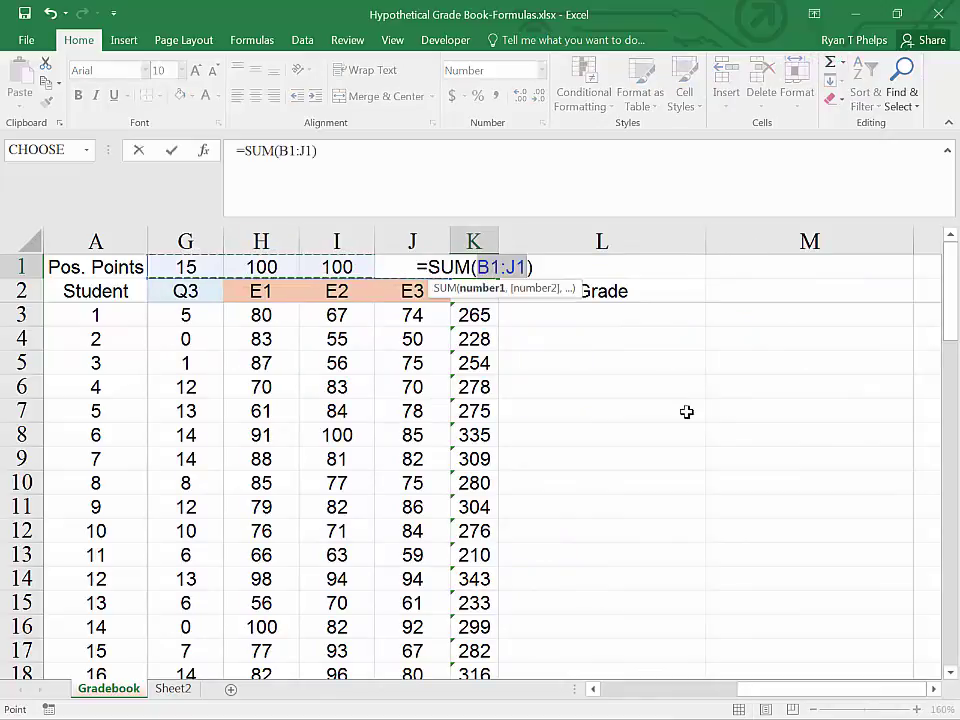
pyautogui.moveTo(810, 690); pyautogui.dragTo(670, 688)
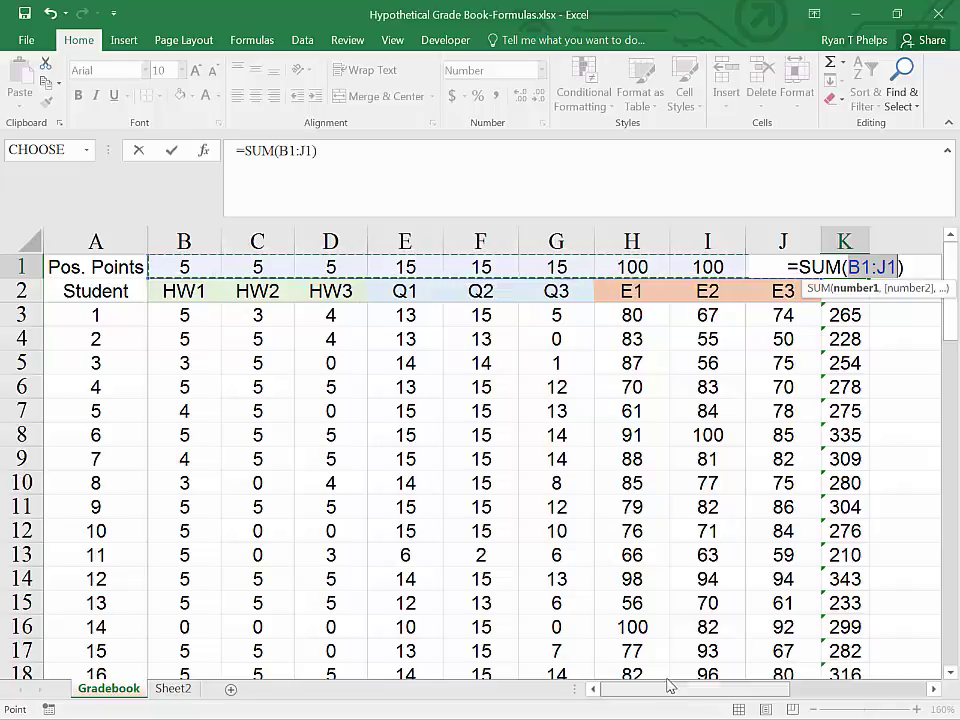
pyautogui.press('Return')
pyautogui.click(848, 268)
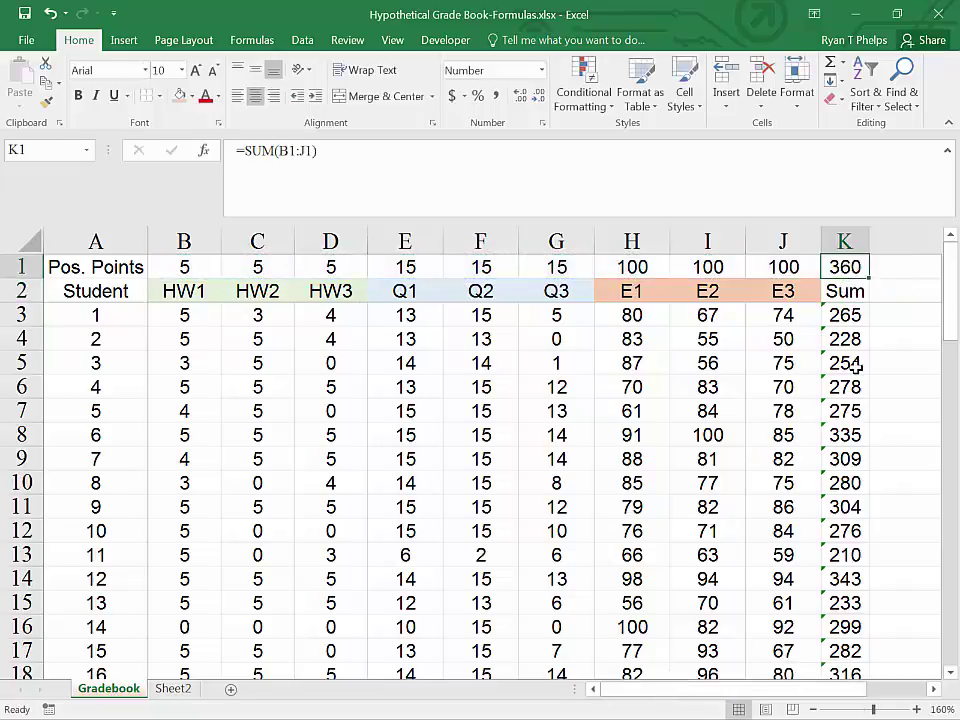
# - Re-enter the heading "Grade" in L2 and fit column L's width to its contents
pyautogui.click(870, 316)
pyautogui.press('Up')
pyautogui.write('Grade')
pyautogui.press('Tab')
pyautogui.press('Left')
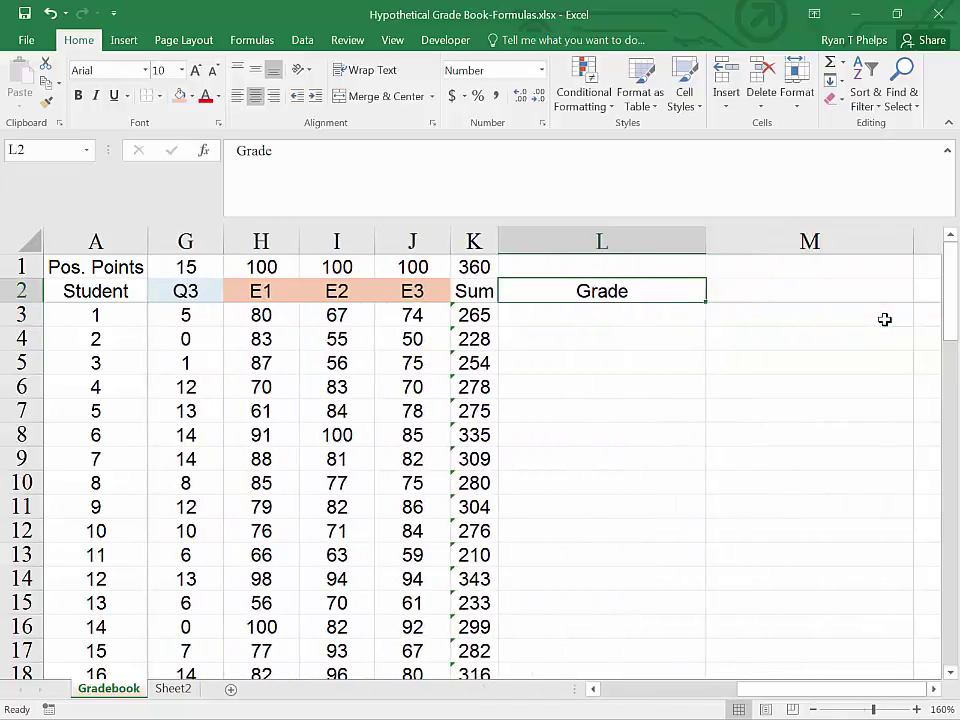
pyautogui.doubleClick(705, 242)
# - Enter the formula =K3/K1 in L3 to divide the first student's sum by the total possible points
pyautogui.click(545, 314)
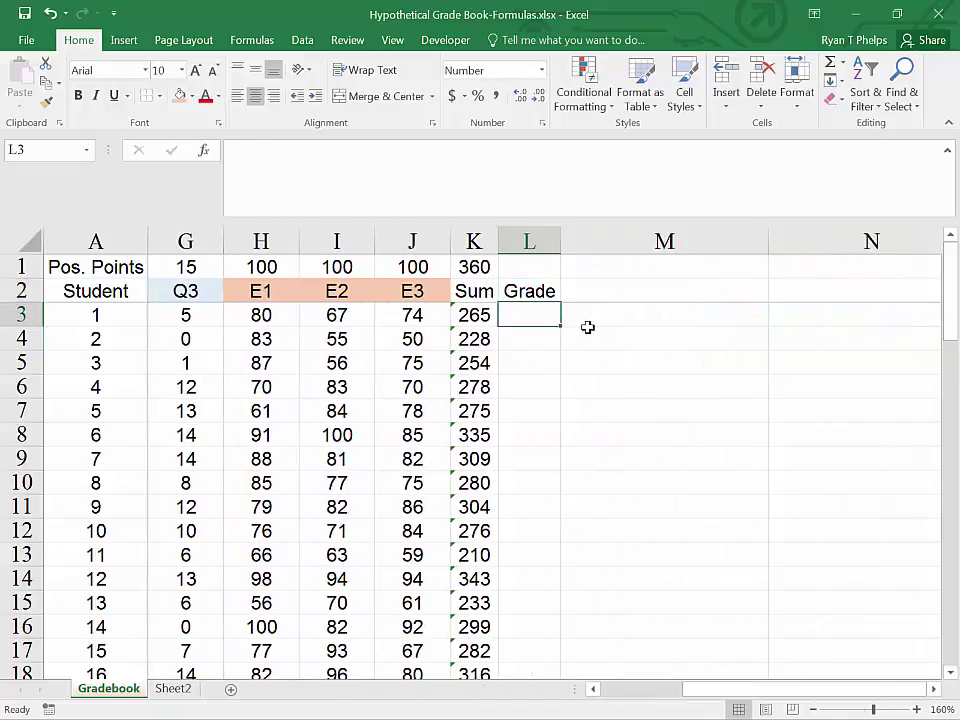
pyautogui.write('=')
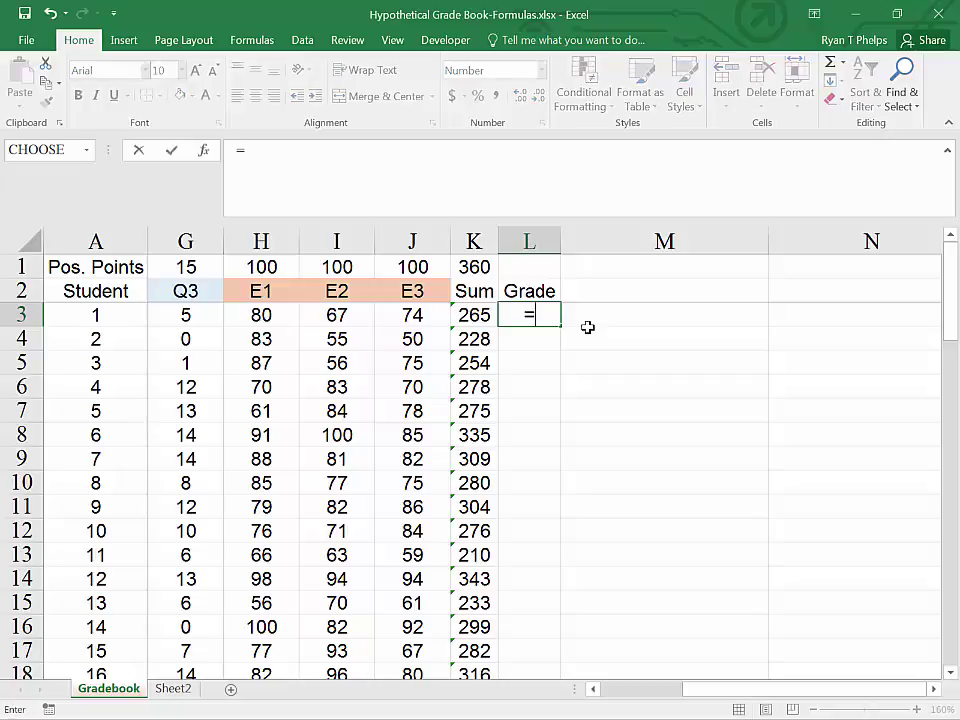
pyautogui.press('Left')
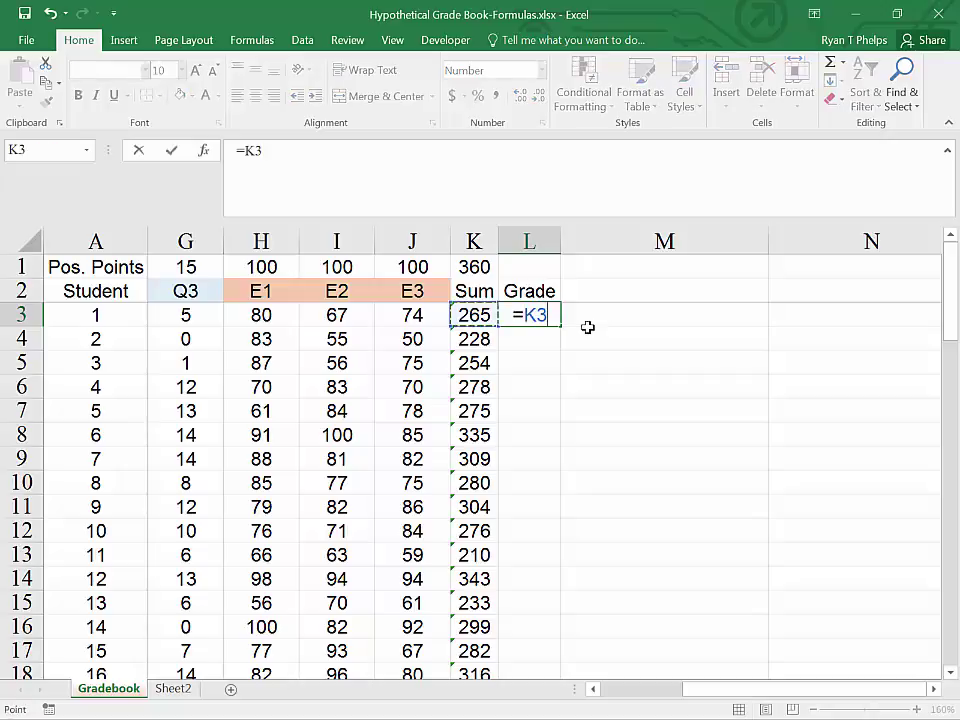
pyautogui.write('/')
pyautogui.press('Left')
pyautogui.press('Up')
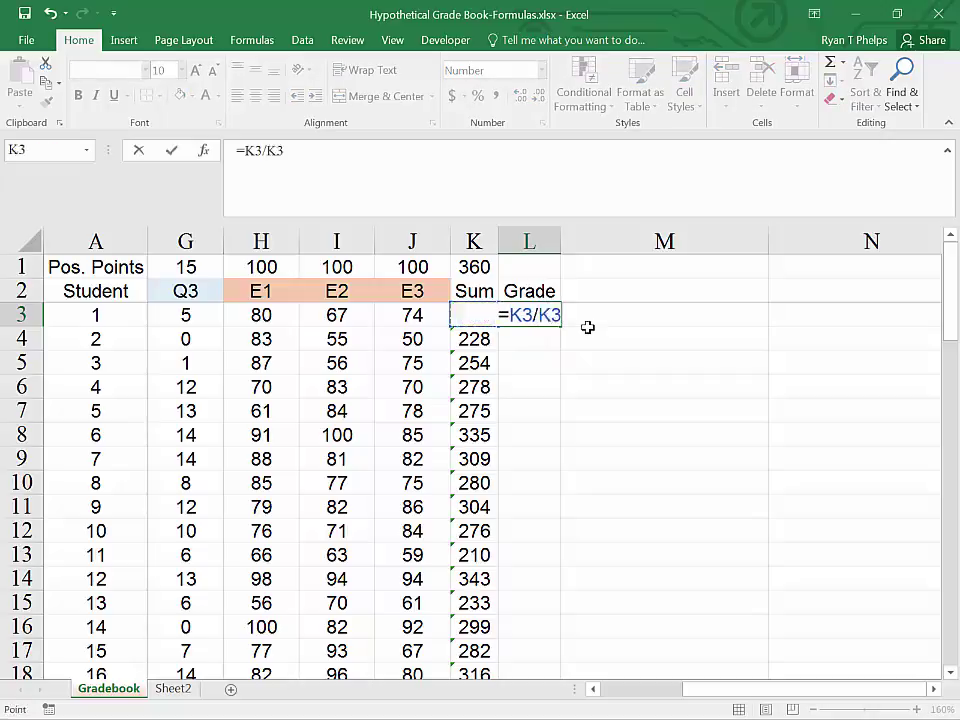
pyautogui.press('Up')
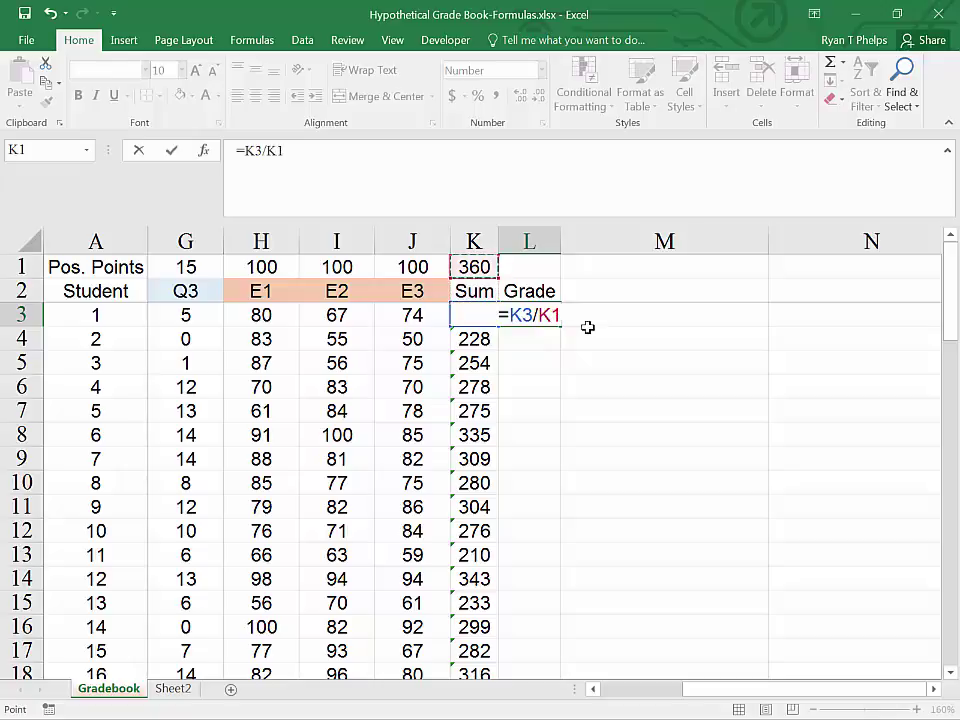
pyautogui.press('Return')
# - Show the grade in L3 with three decimal places
pyautogui.click(522, 314)
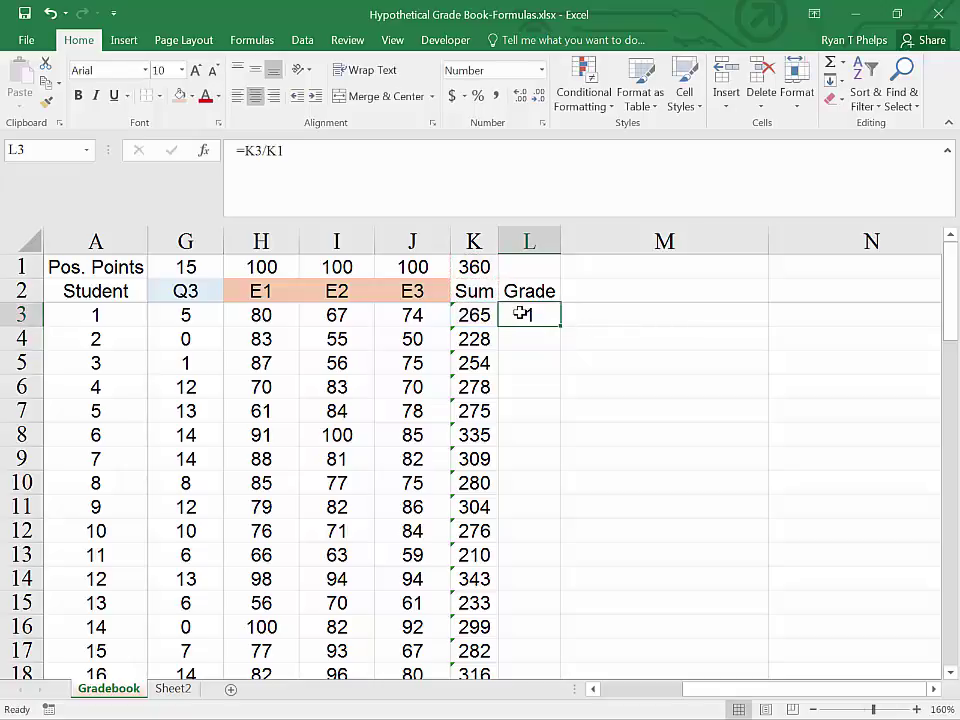
pyautogui.click(521, 100)
pyautogui.click(521, 100)
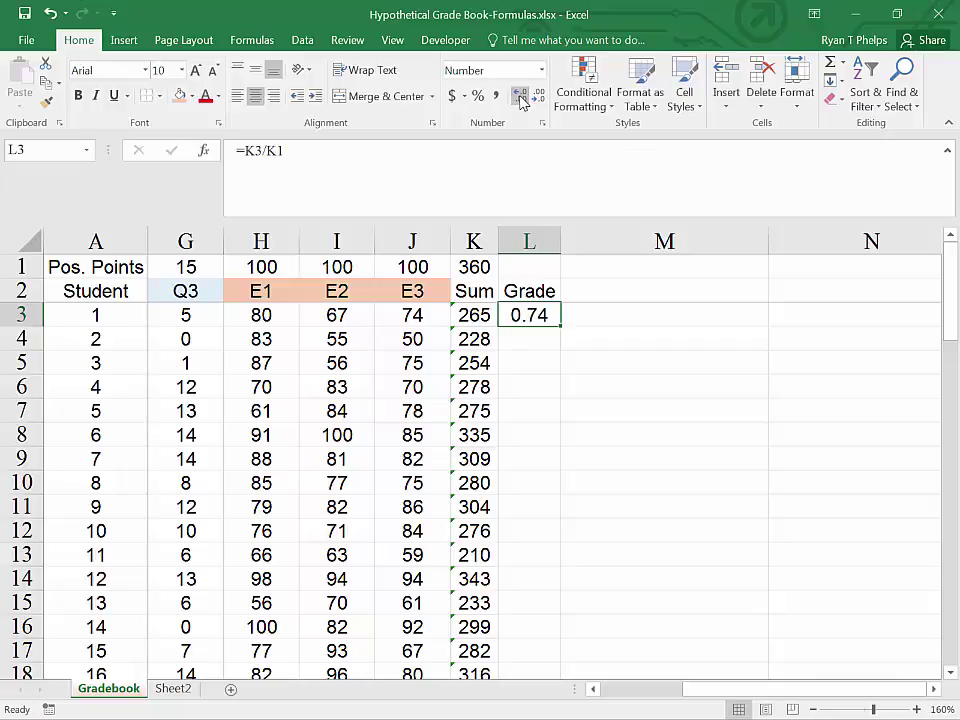
pyautogui.click(521, 100)
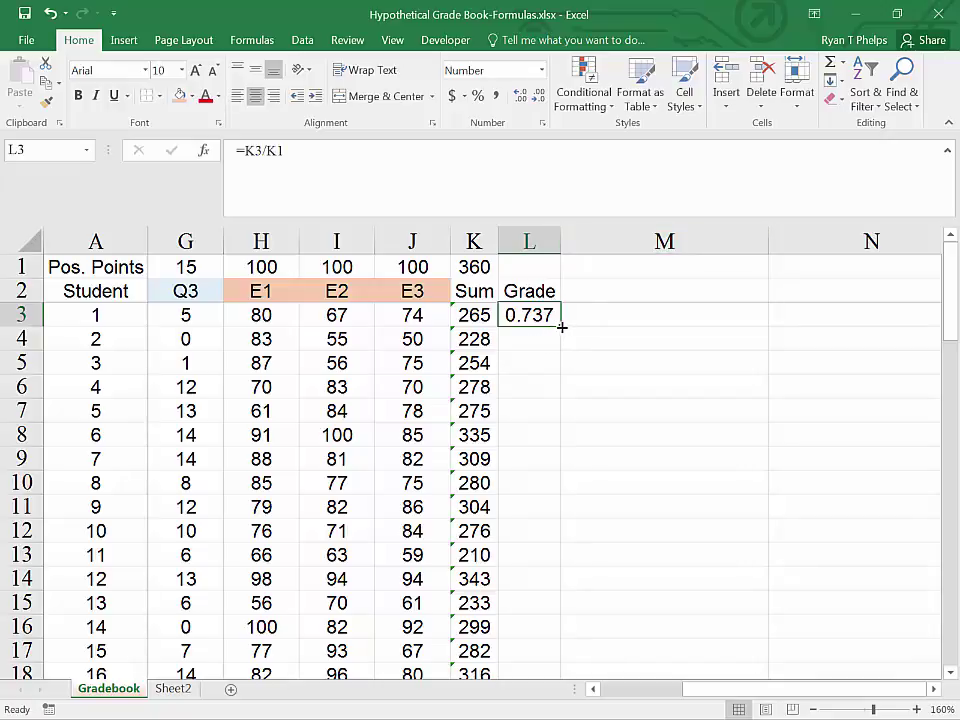
# - Fill the grade formula from L3 down to L4 and fit column L's width to its contents
pyautogui.moveTo(561, 325); pyautogui.dragTo(559, 347)
pyautogui.doubleClick(561, 243)
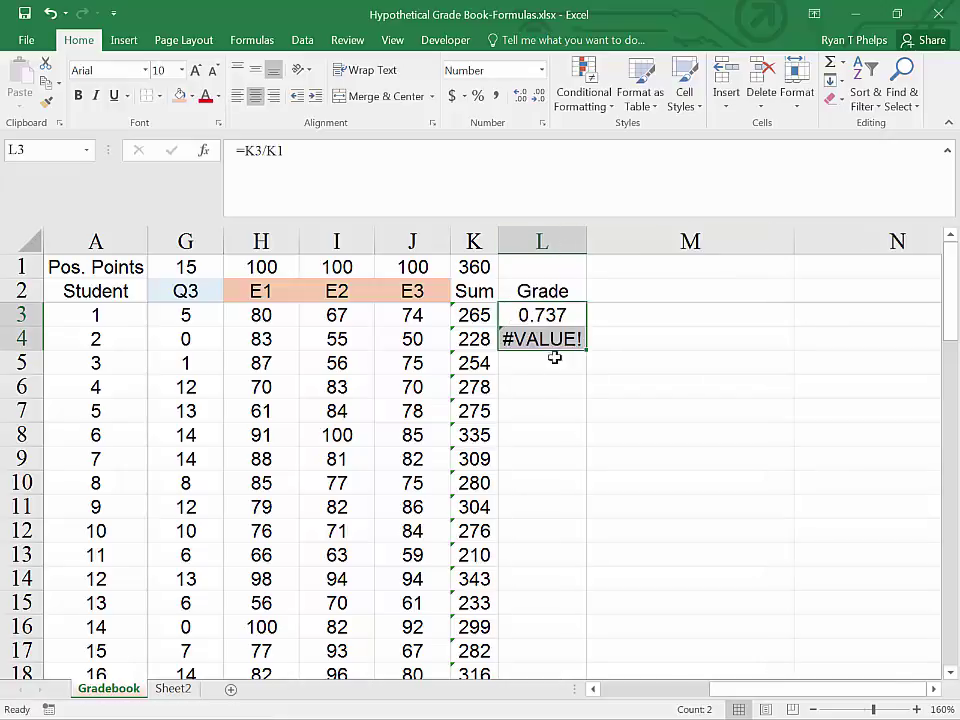
# - Examine which cells the copied formula in L4 refers to, and clear L4
pyautogui.doubleClick(557, 339)
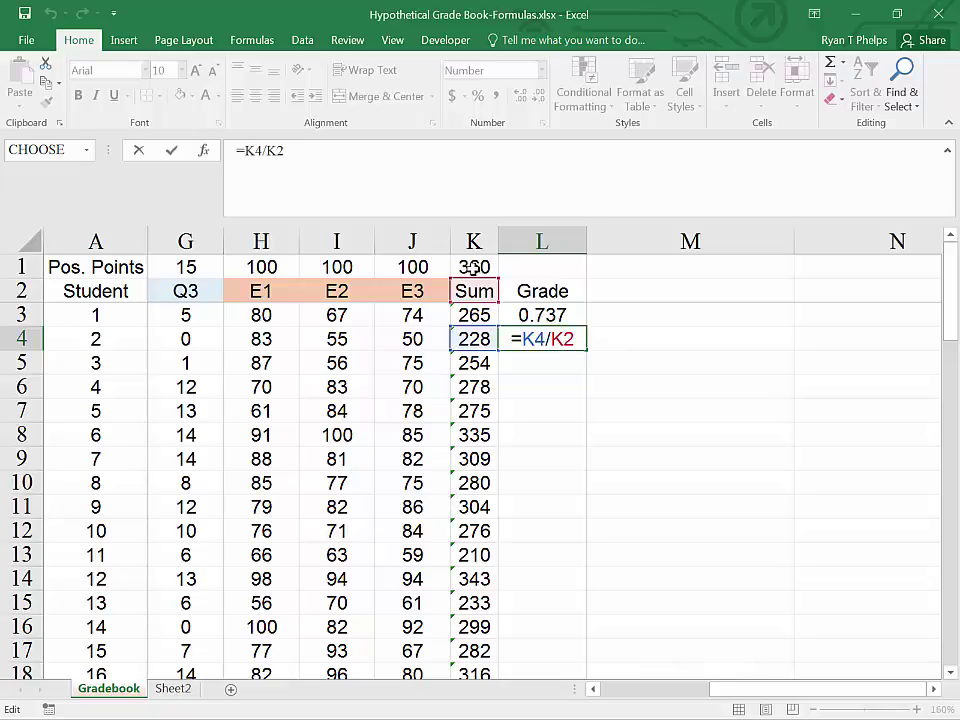
pyautogui.hotkey('ctrl', 'Return')
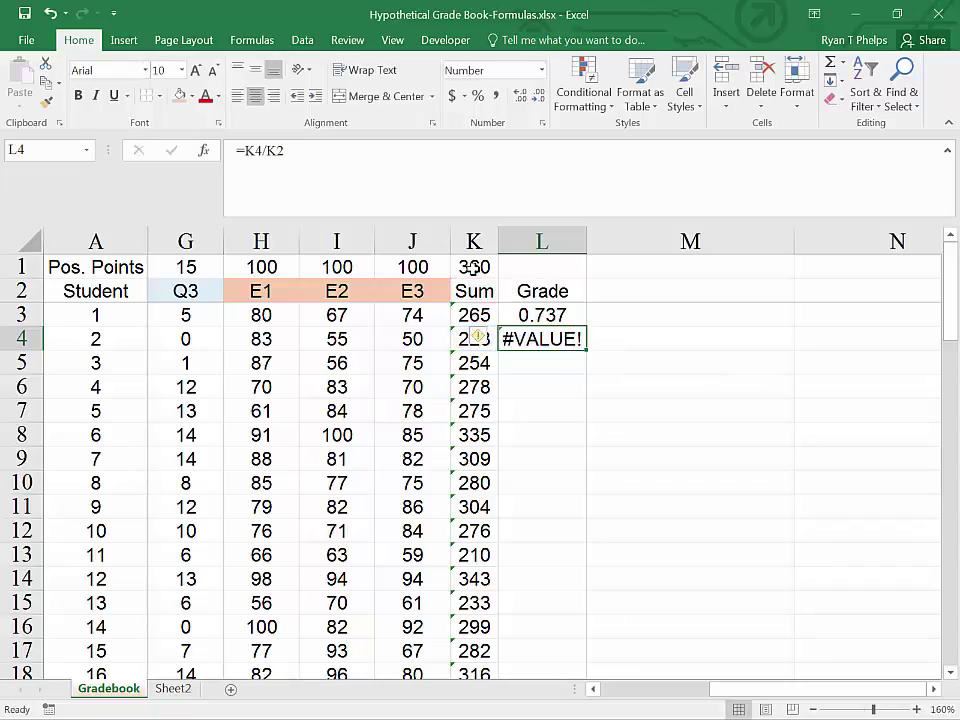
pyautogui.press('Delete')
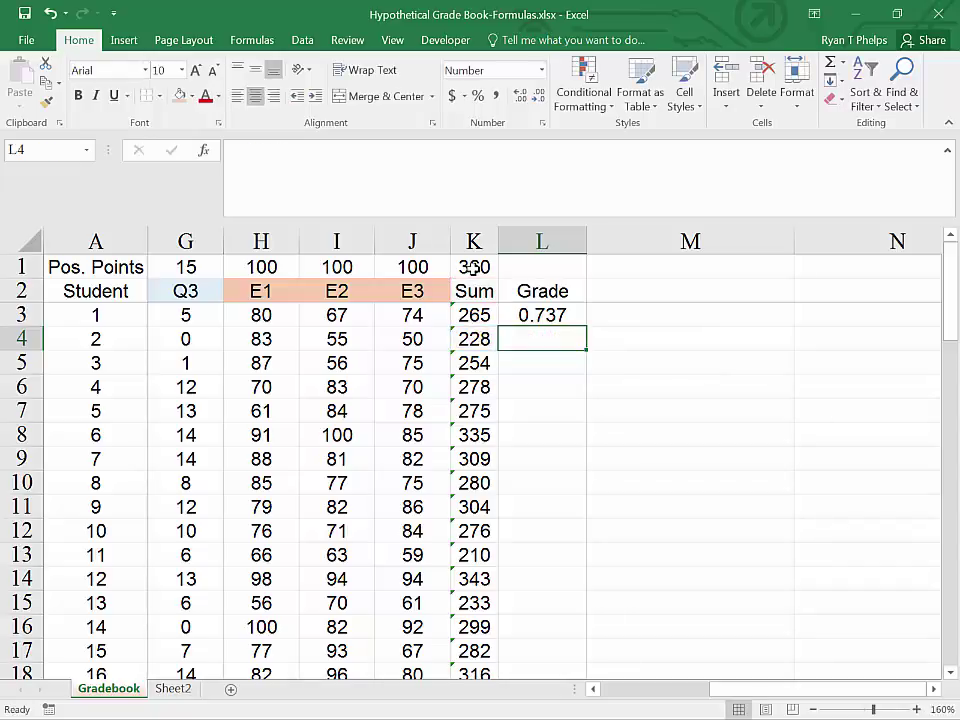
pyautogui.click(550, 315)
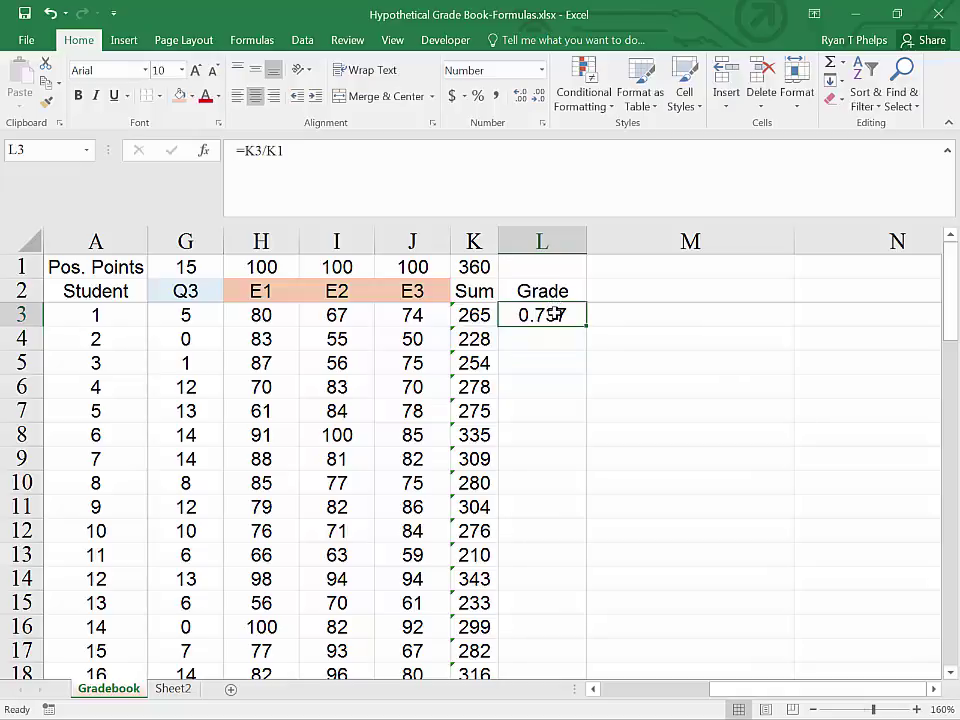
# - Make the total points reference in L3 absolute, giving =K3/$K$1, and fill the formula down to the last student
pyautogui.doubleClick(555, 315)
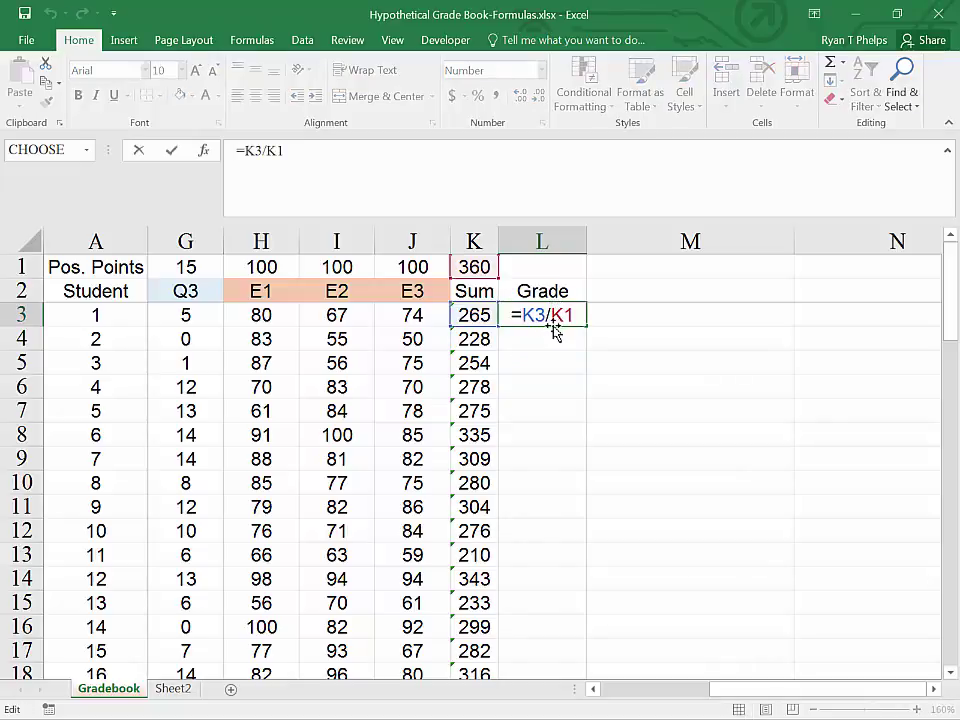
pyautogui.press('F4')
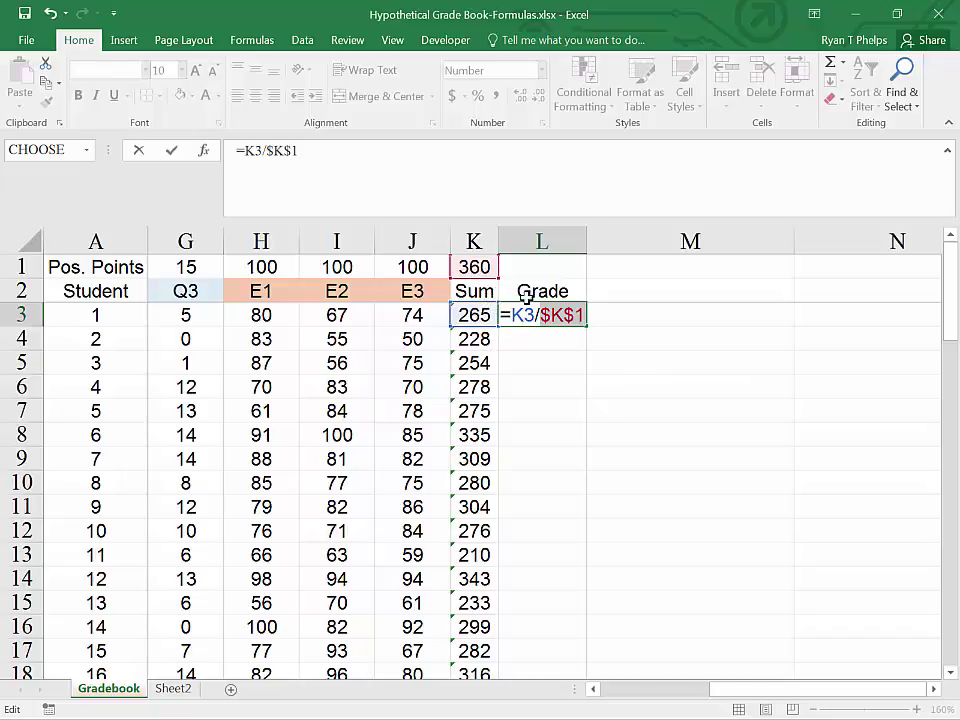
pyautogui.press('Return')
pyautogui.click(546, 315)
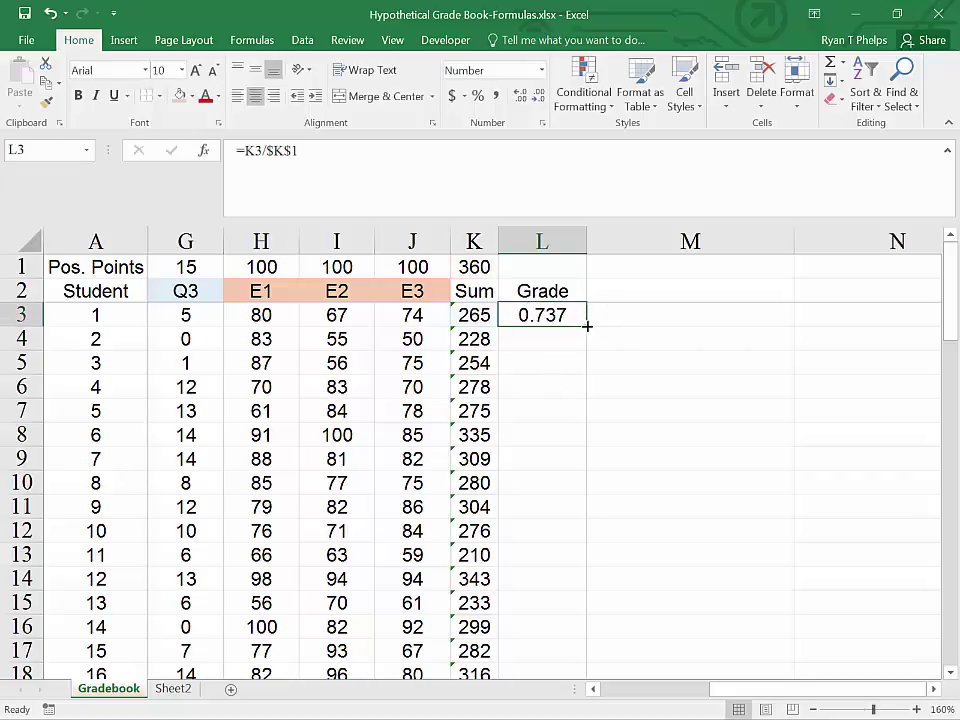
pyautogui.doubleClick(587, 326)
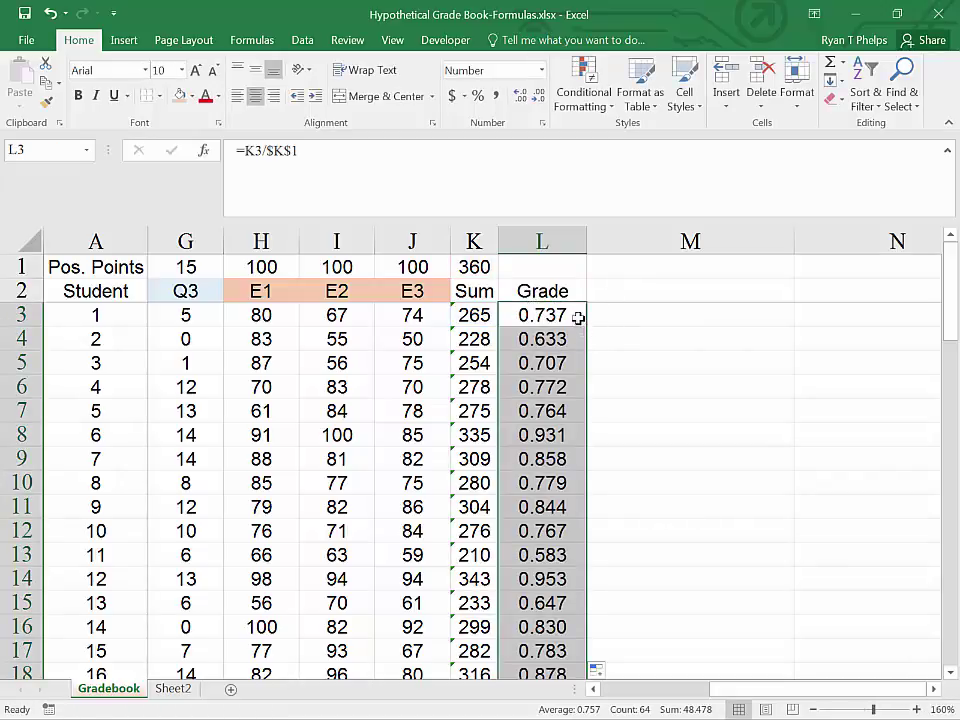
# - Examine which cells the copied grade formula in L61 refers to, and compare with the original formula in L3
pyautogui.scroll(-2, 560, 315)
pyautogui.scroll(-17, 556, 316)
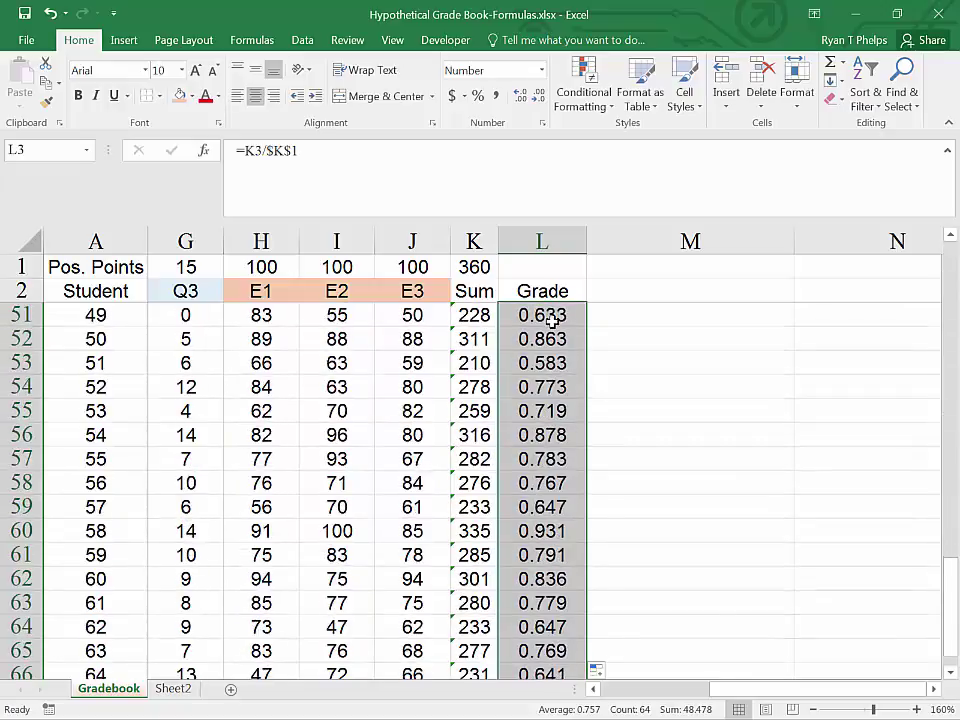
pyautogui.doubleClick(553, 336)
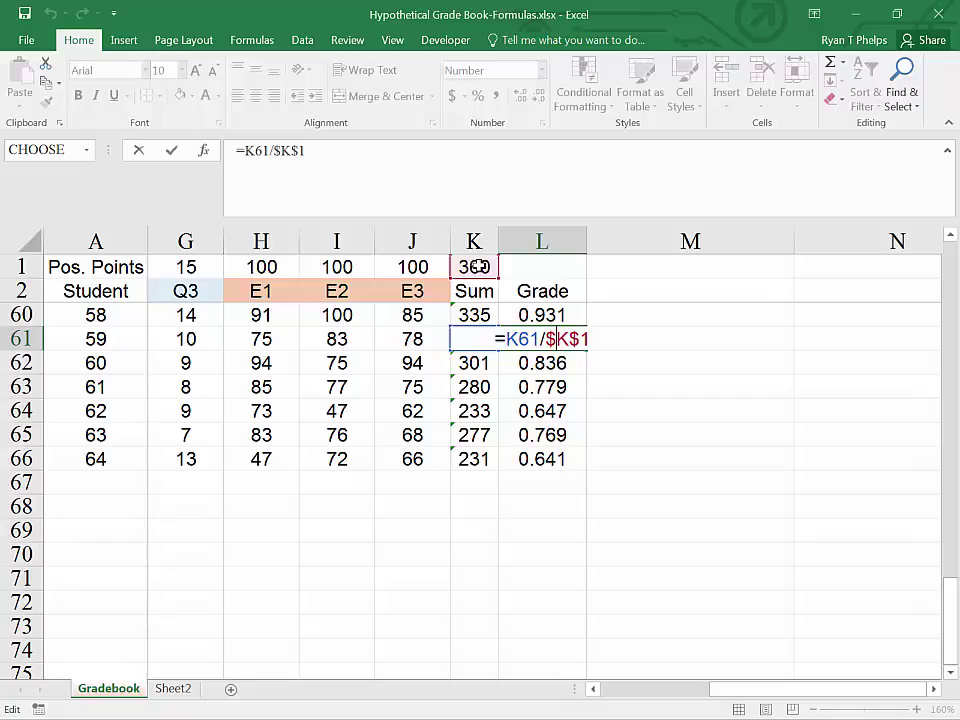
pyautogui.hotkey('ctrl', 'Return')
pyautogui.click(660, 459)
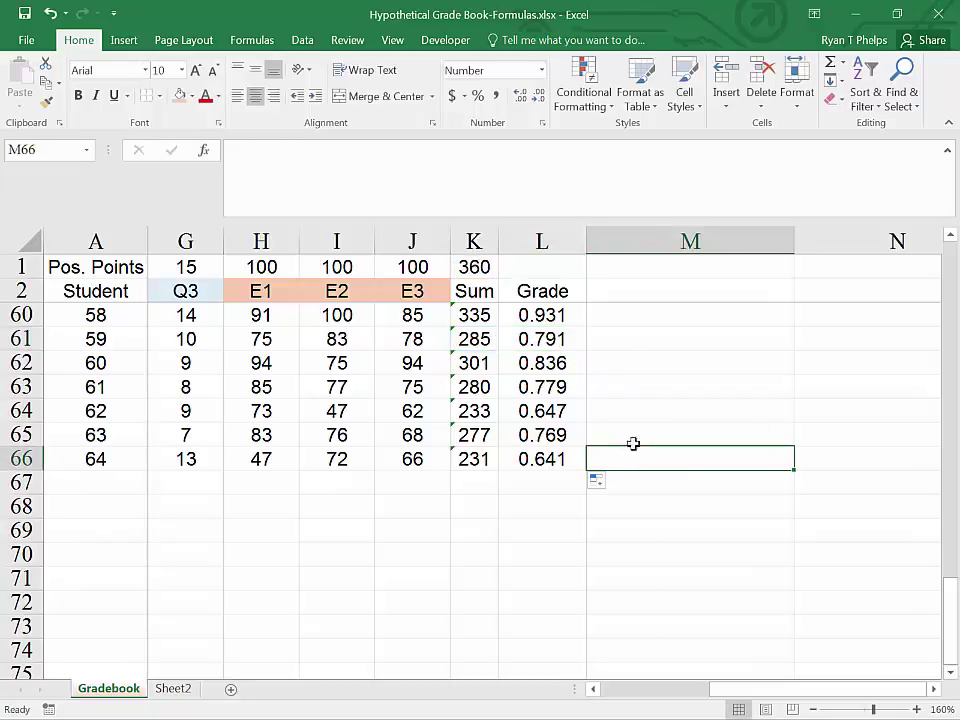
pyautogui.scroll(3, 575, 660)
pyautogui.scroll(16, 575, 675)
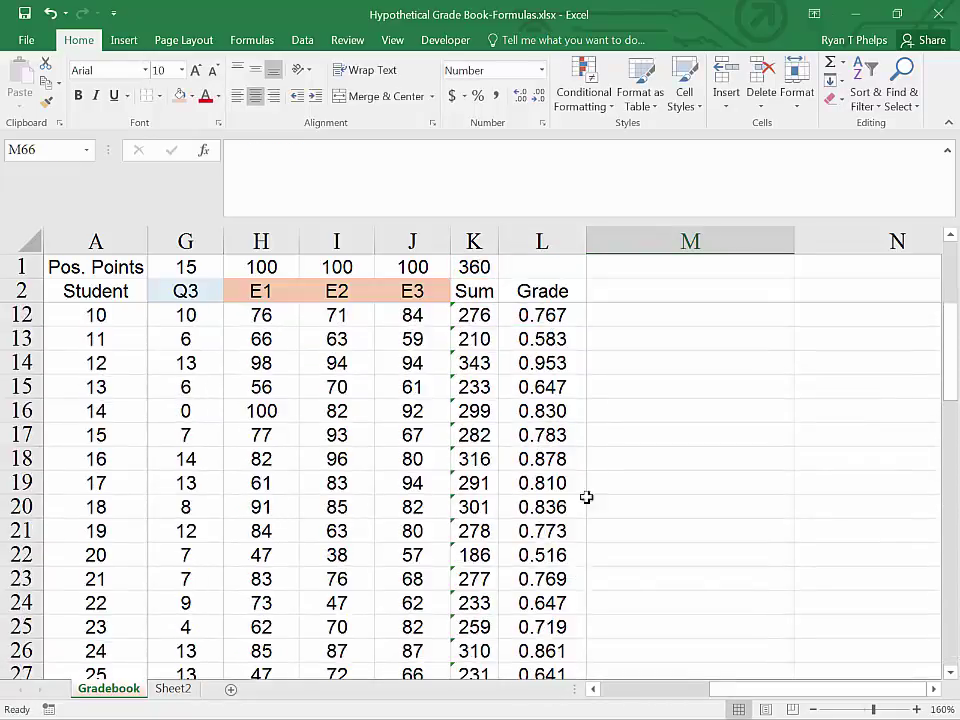
pyautogui.click(568, 385)
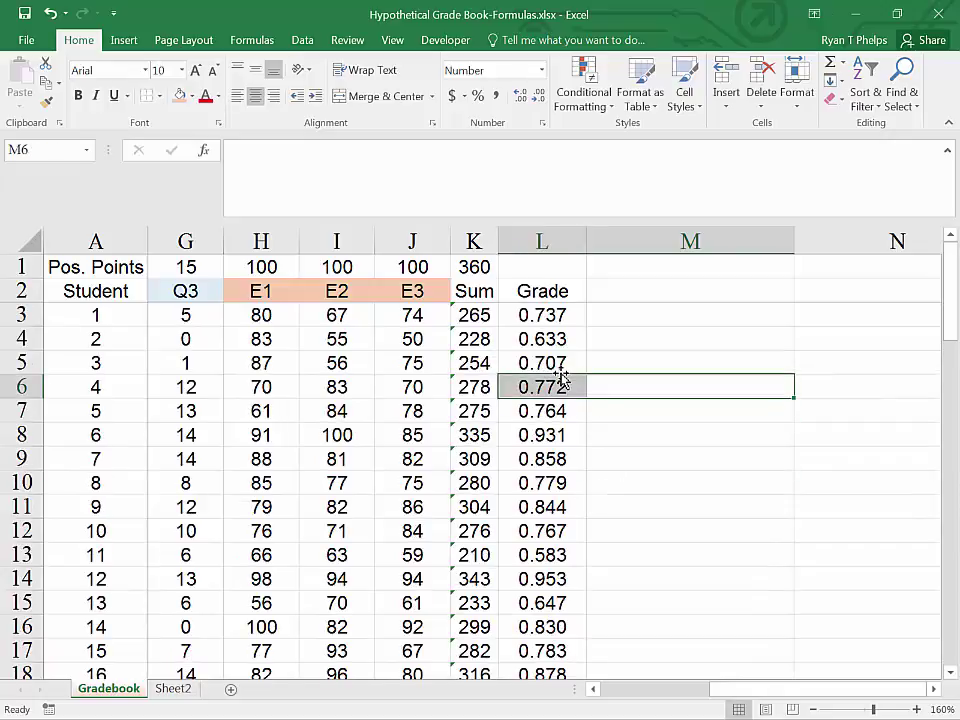
pyautogui.click(490, 340)
pyautogui.click(520, 316)
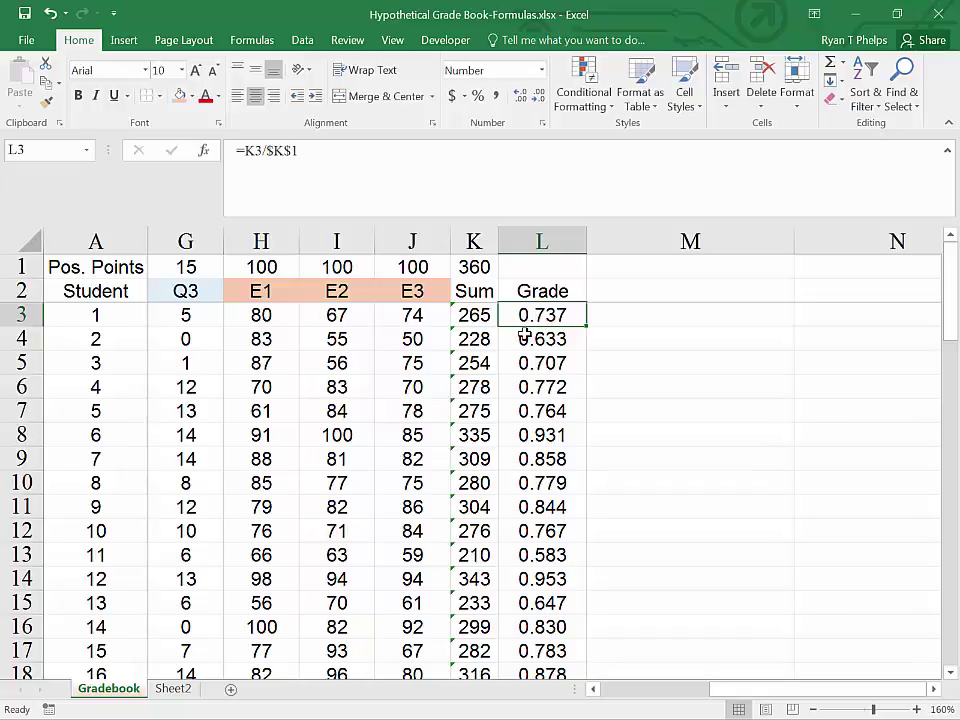
# - Enter the formula =MAX(L3:L66) in L68, below the grades, to find the highest grade
pyautogui.scroll(-6, 524, 336)
pyautogui.scroll(-14, 524, 336)
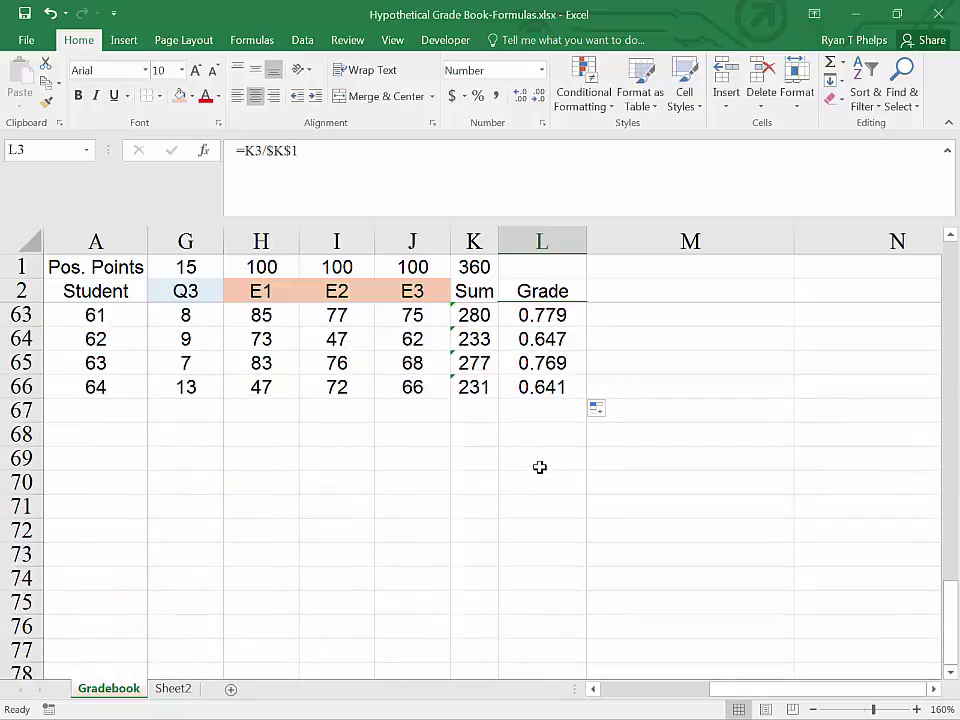
pyautogui.click(540, 431)
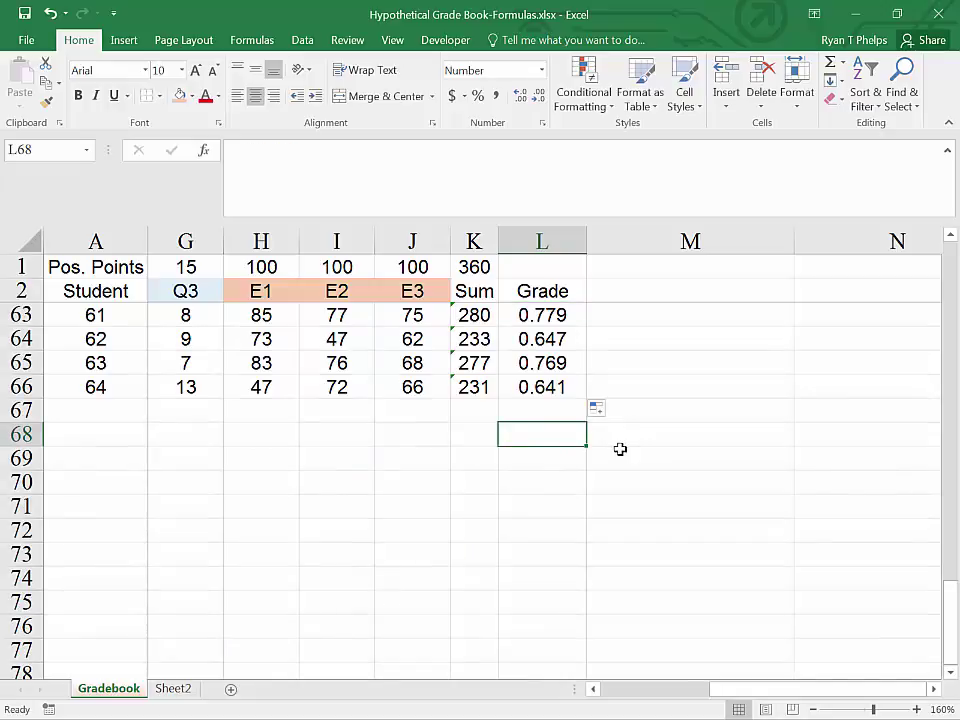
pyautogui.write('=')
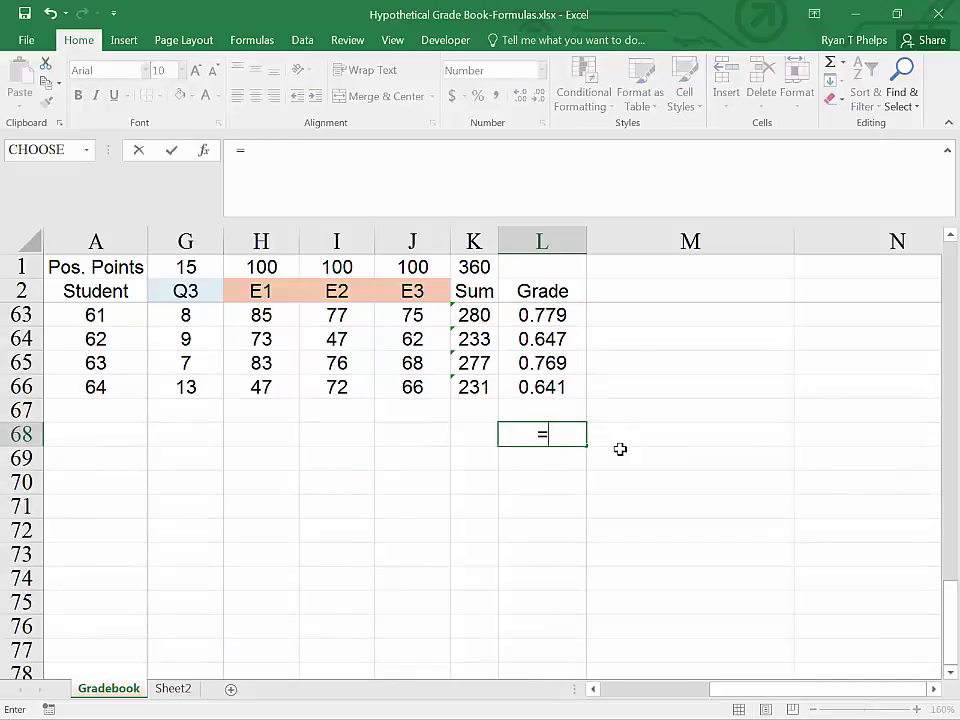
pyautogui.write('m')
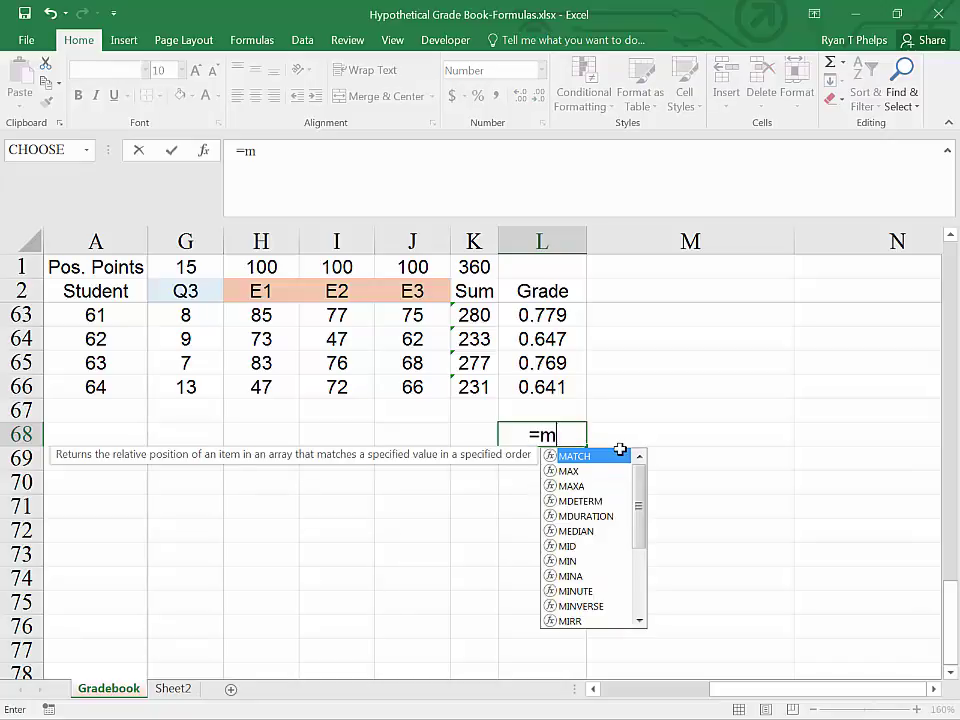
pyautogui.press('Down')
pyautogui.press('Up')
pyautogui.press('Down')
pyautogui.press('Tab')
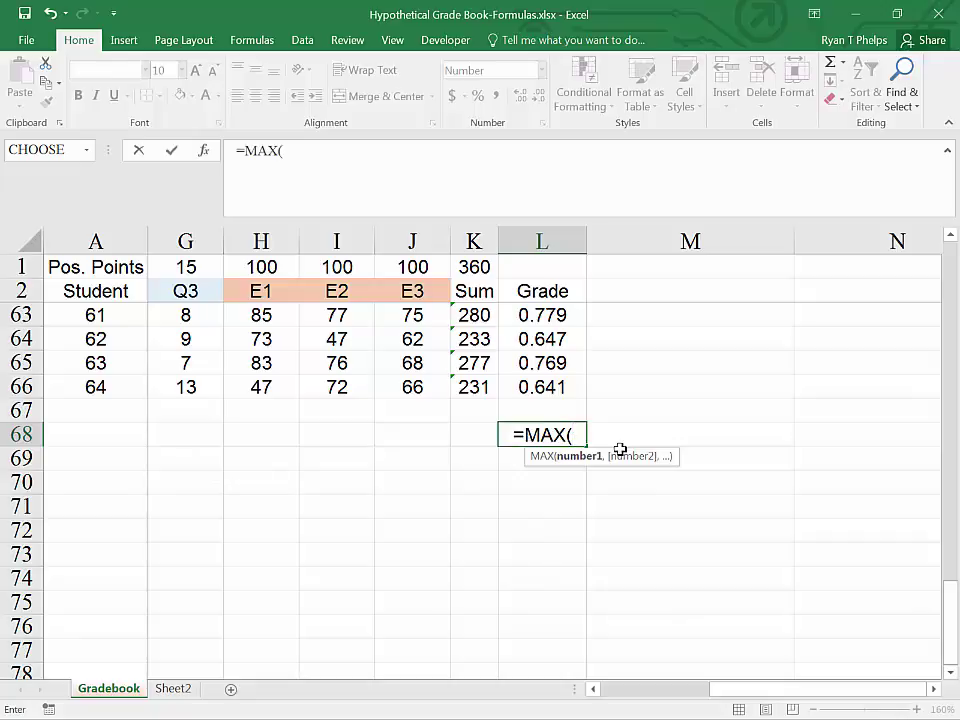
pyautogui.press('Up')
pyautogui.press('Up')
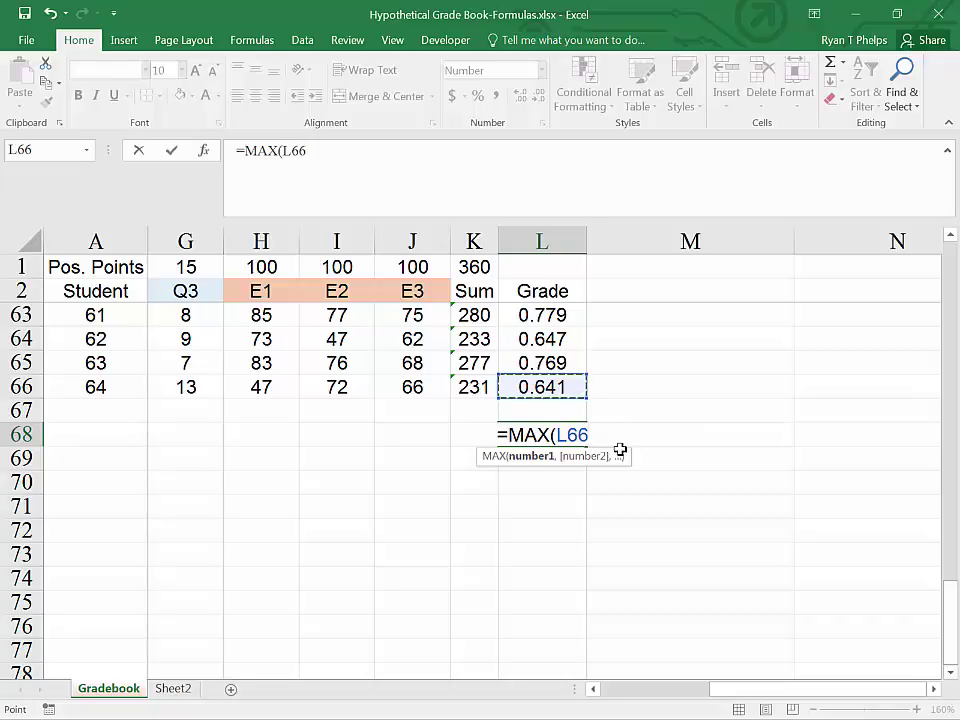
pyautogui.hotkey('ctrl', 'shift', 'Up')
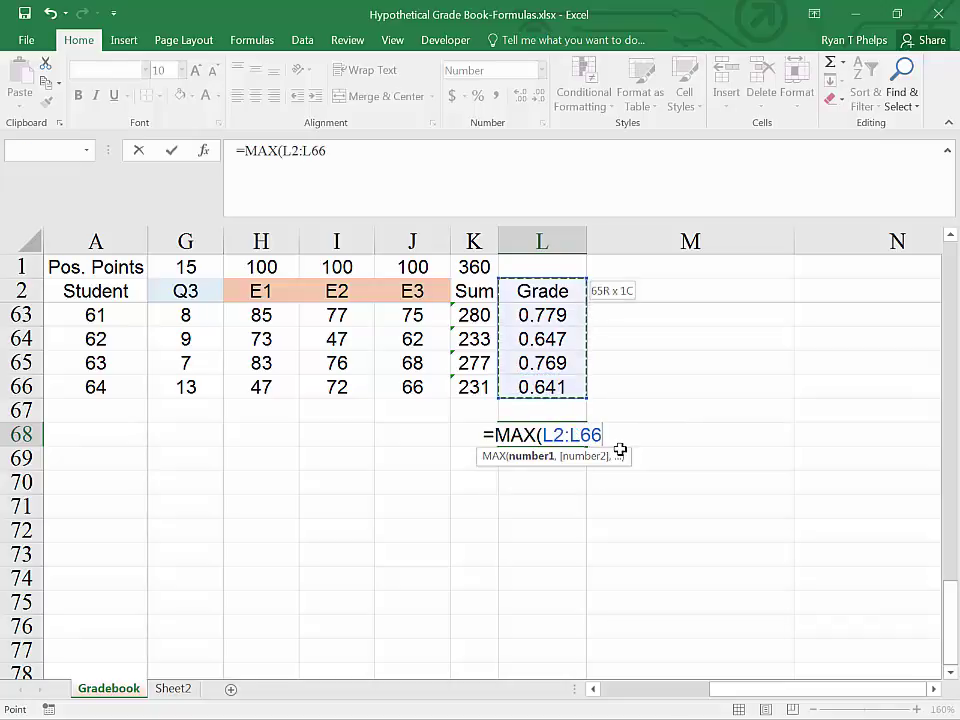
pyautogui.hotkey('shift', 'Down')
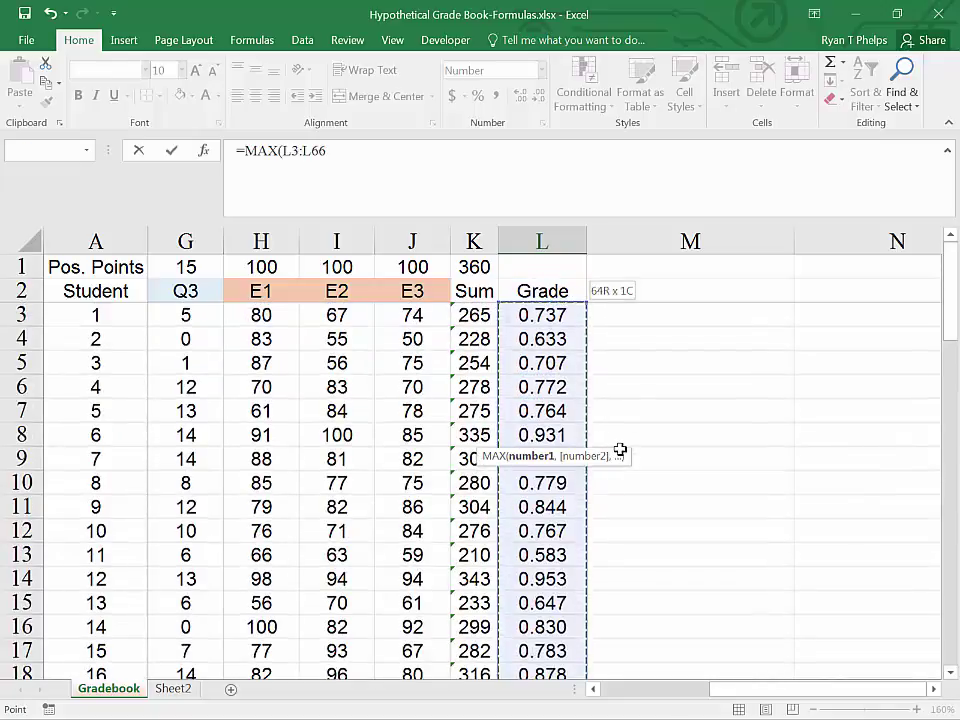
pyautogui.write(')')
pyautogui.press('Return')
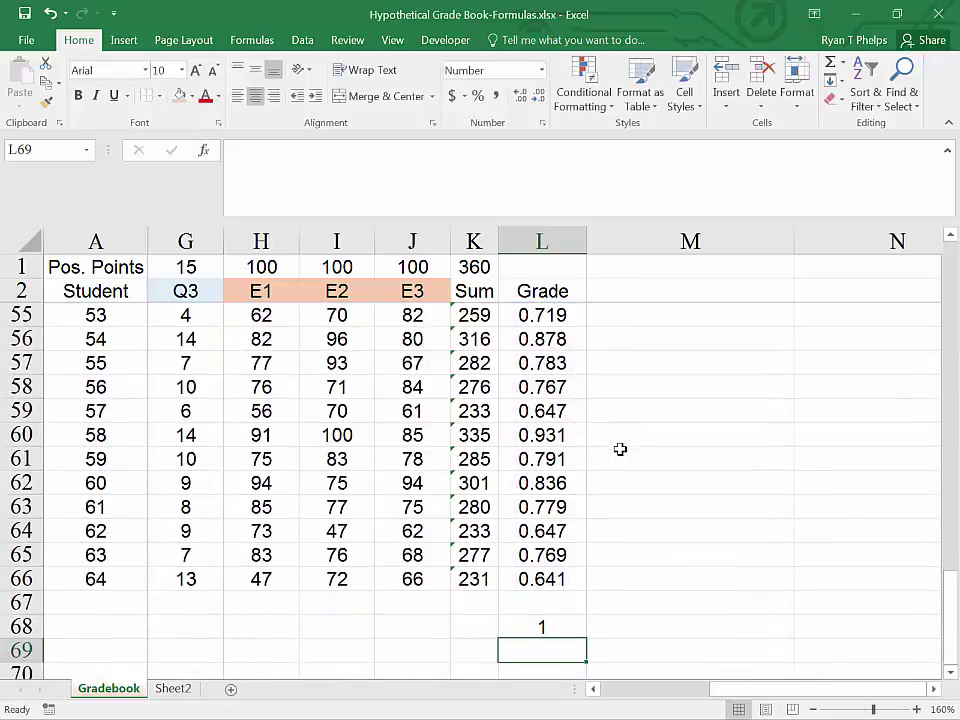
# - Show the maximum grade in L68 with four decimal places and fit column L's width to its contents
pyautogui.click(543, 622)
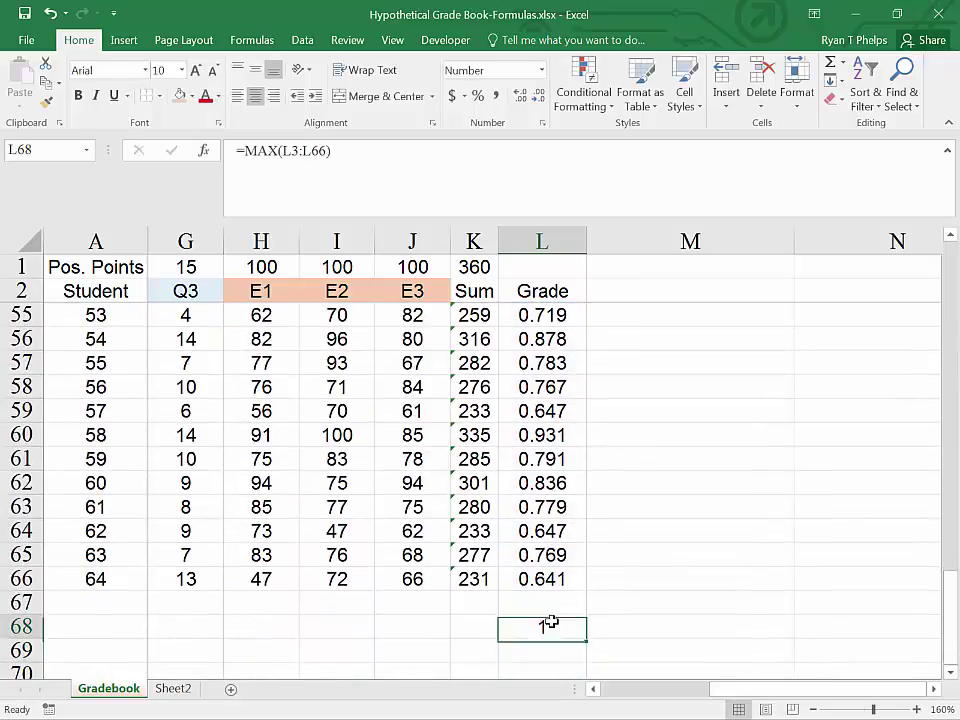
pyautogui.click(519, 100)
pyautogui.click(519, 100)
pyautogui.click(519, 100)
pyautogui.click(519, 100)
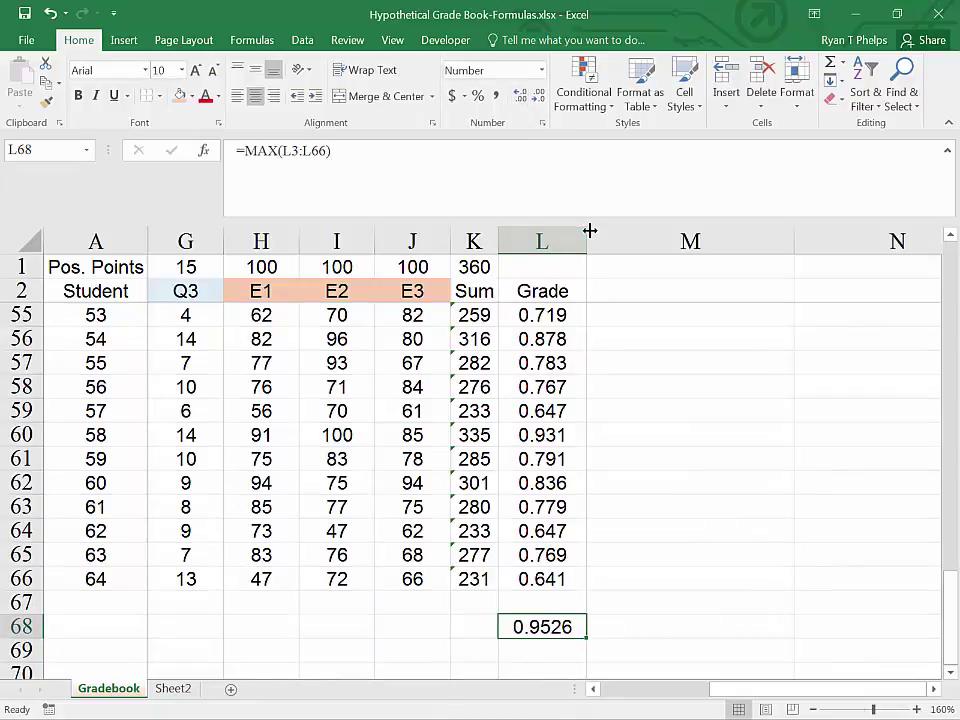
pyautogui.doubleClick(587, 231)
# - Examine which range of grades the maximum formula in L68 covers, leaving the formula as it is
pyautogui.doubleClick(530, 627)
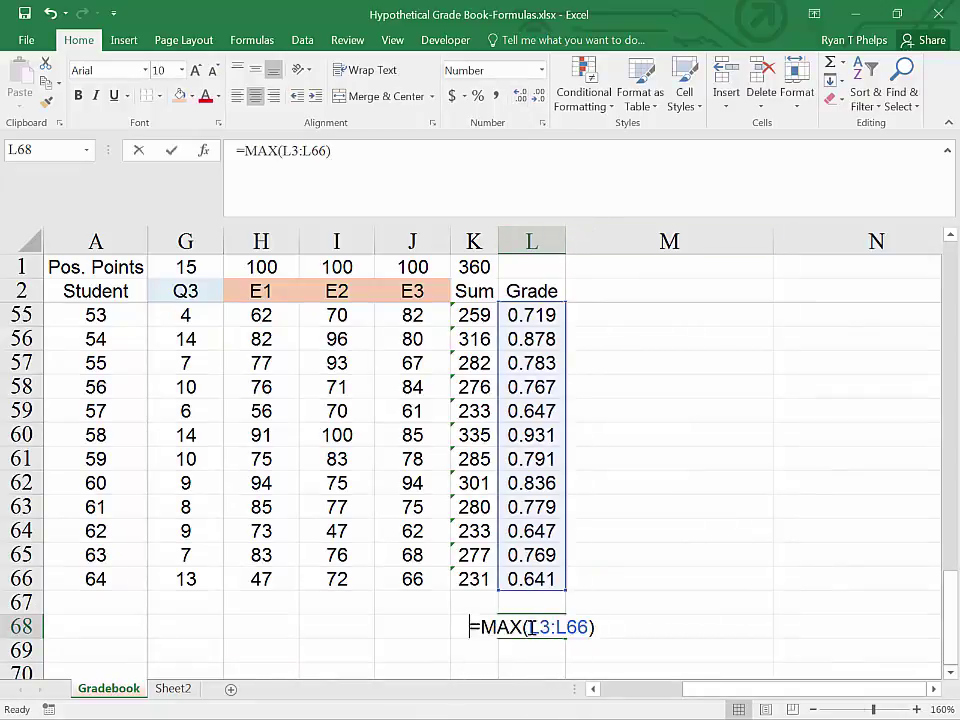
pyautogui.press('Escape')
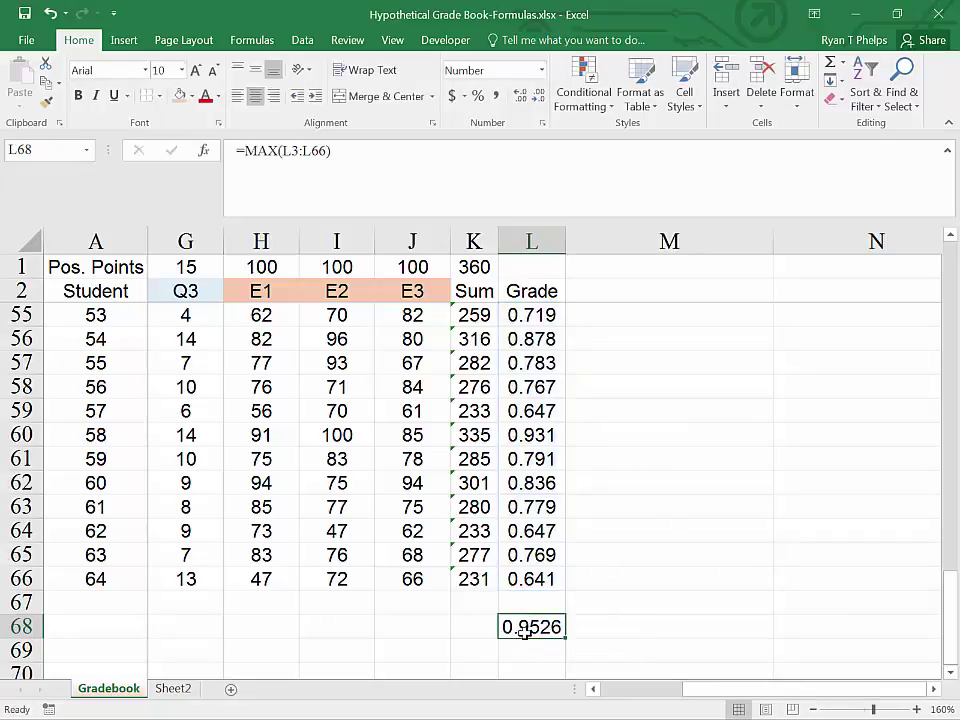
pyautogui.scroll(2, 517, 635)
pyautogui.scroll(-3, 534, 611)
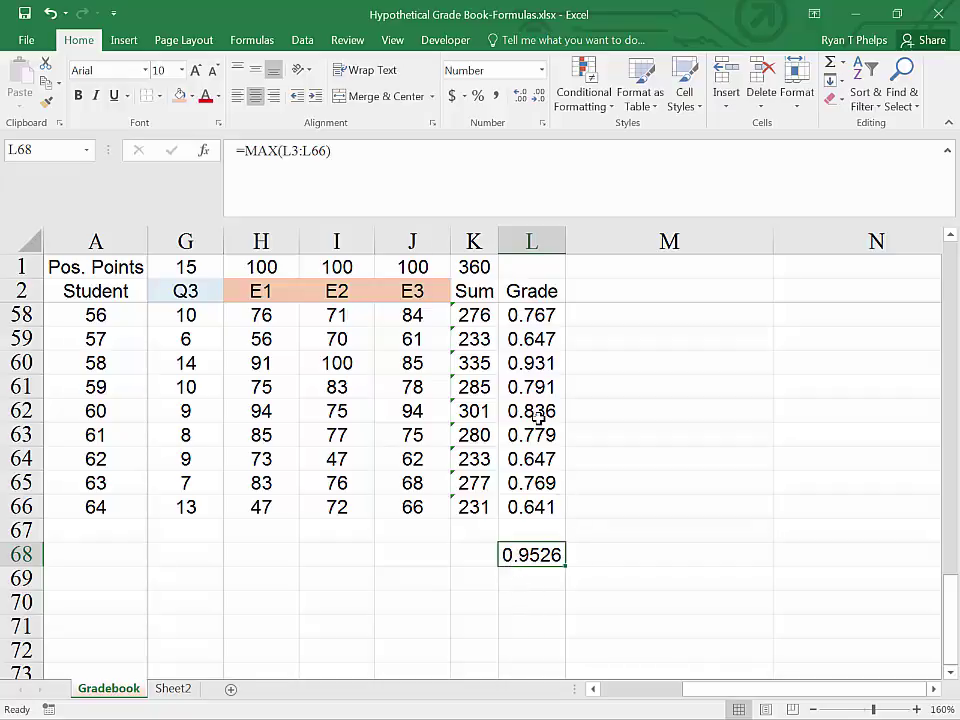
# - Insert a new column before the Sum column and enter the heading MinE in K2
pyautogui.rightClick(482, 243)
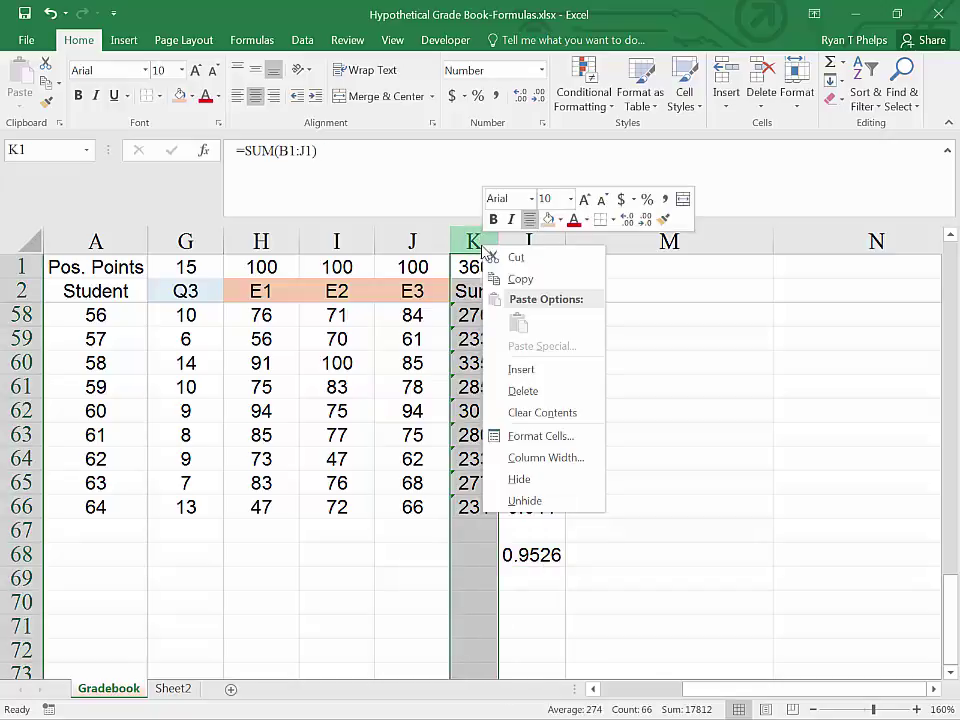
pyautogui.click(552, 371)
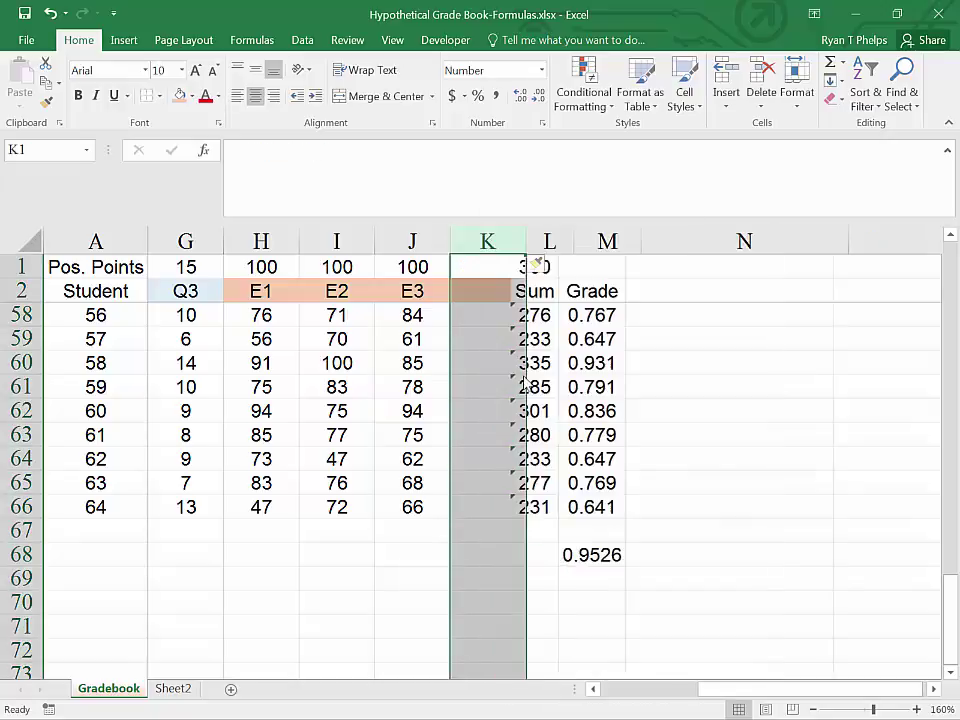
pyautogui.click(495, 272)
pyautogui.click(495, 283)
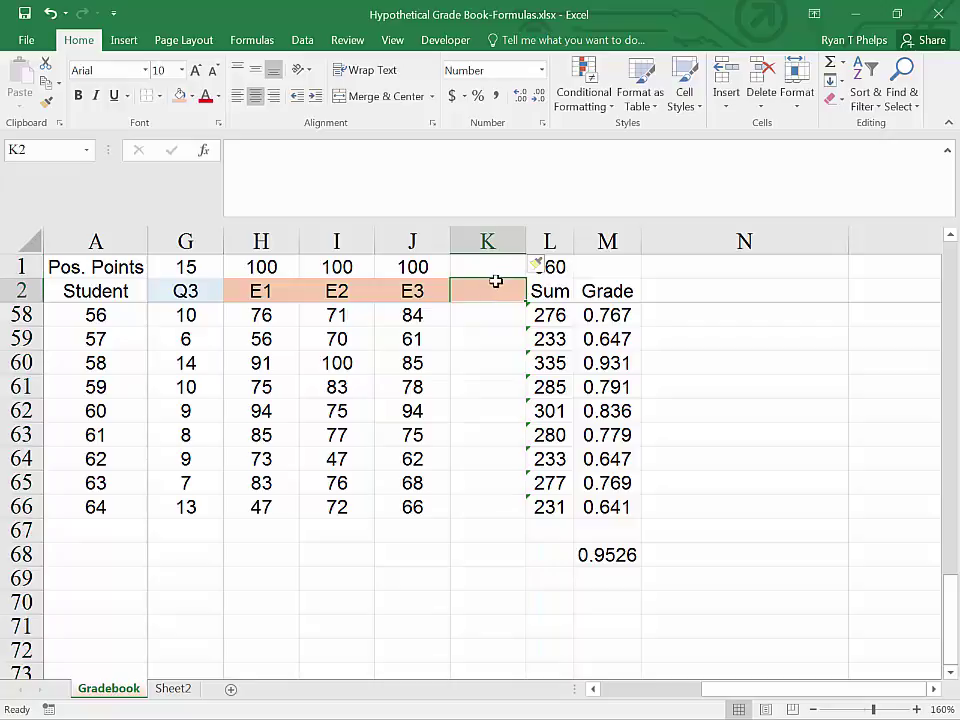
pyautogui.write('Min')
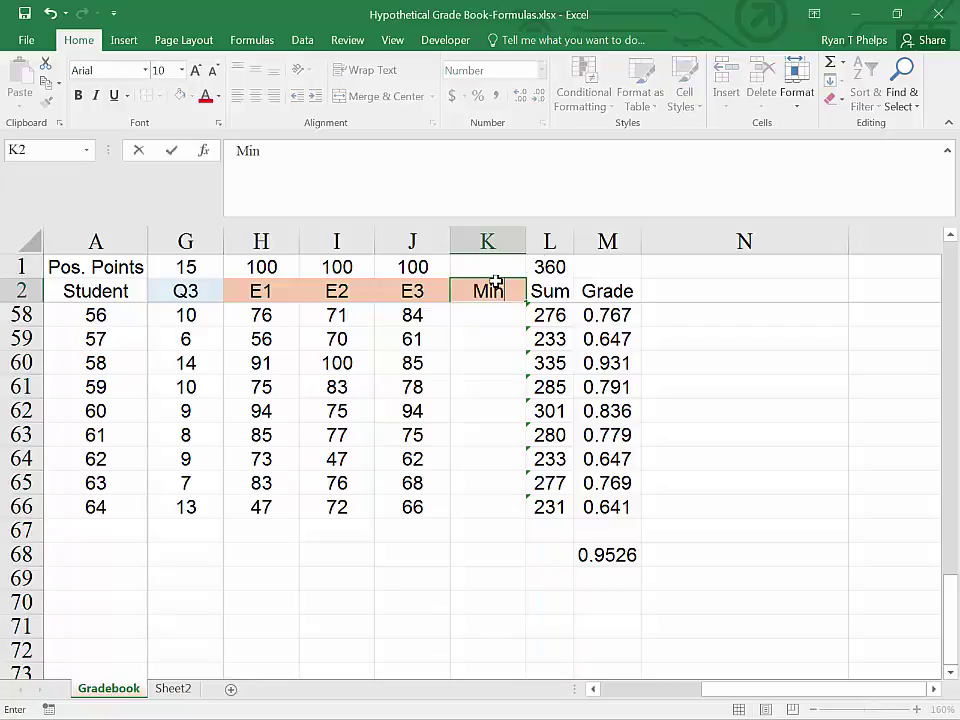
pyautogui.write('E')
pyautogui.press('Return')
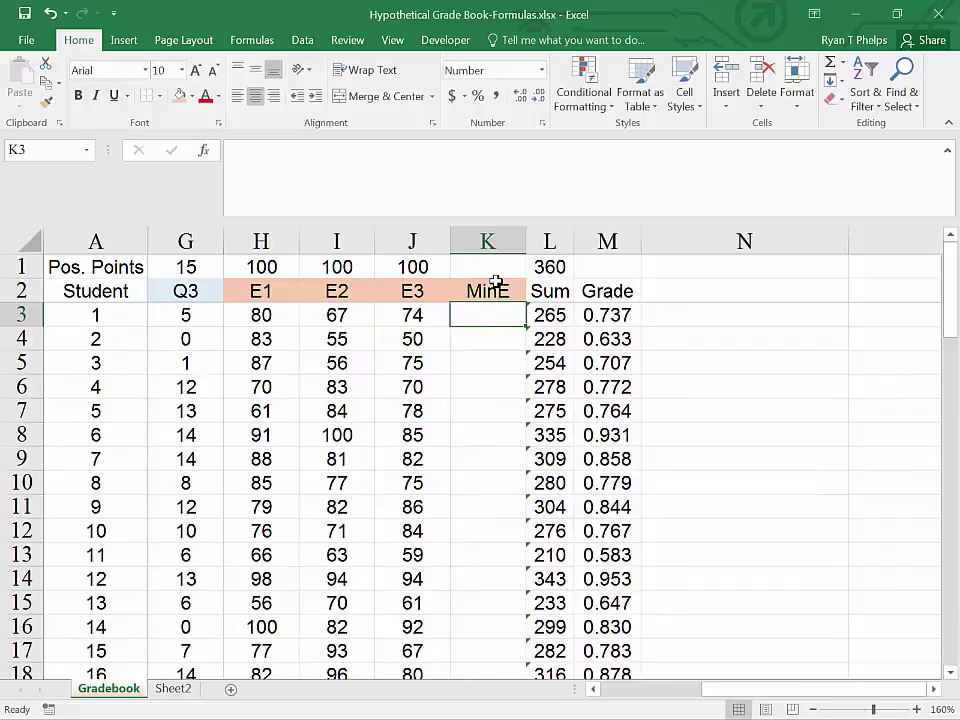
# - Enter -100 in K1 as the possible points for the MinE column
pyautogui.press('Up')
pyautogui.press('Up')
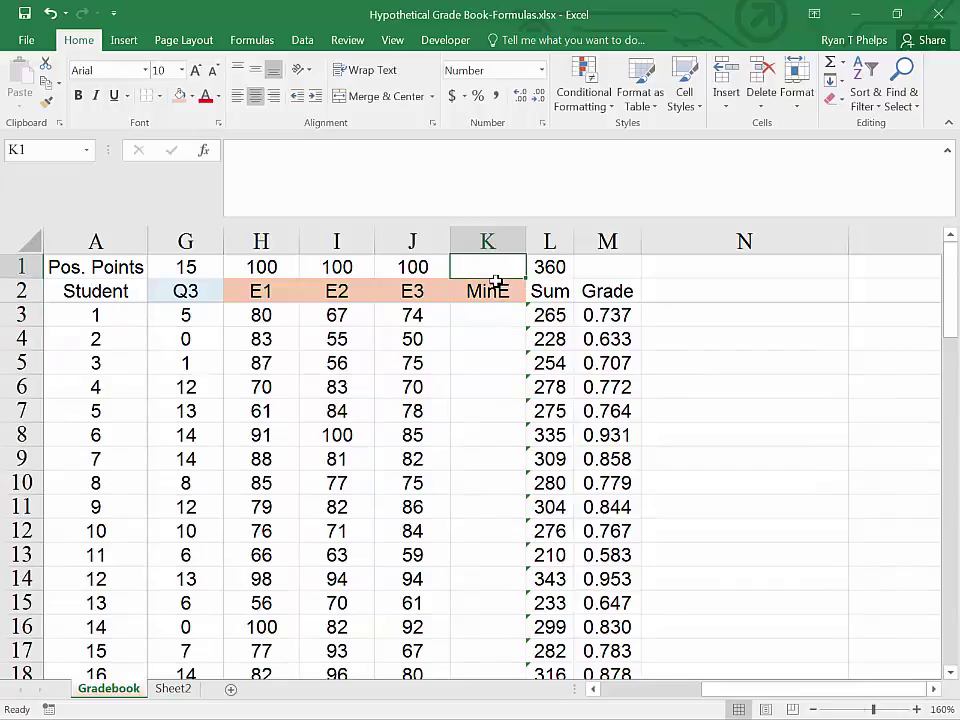
pyautogui.write('-11')
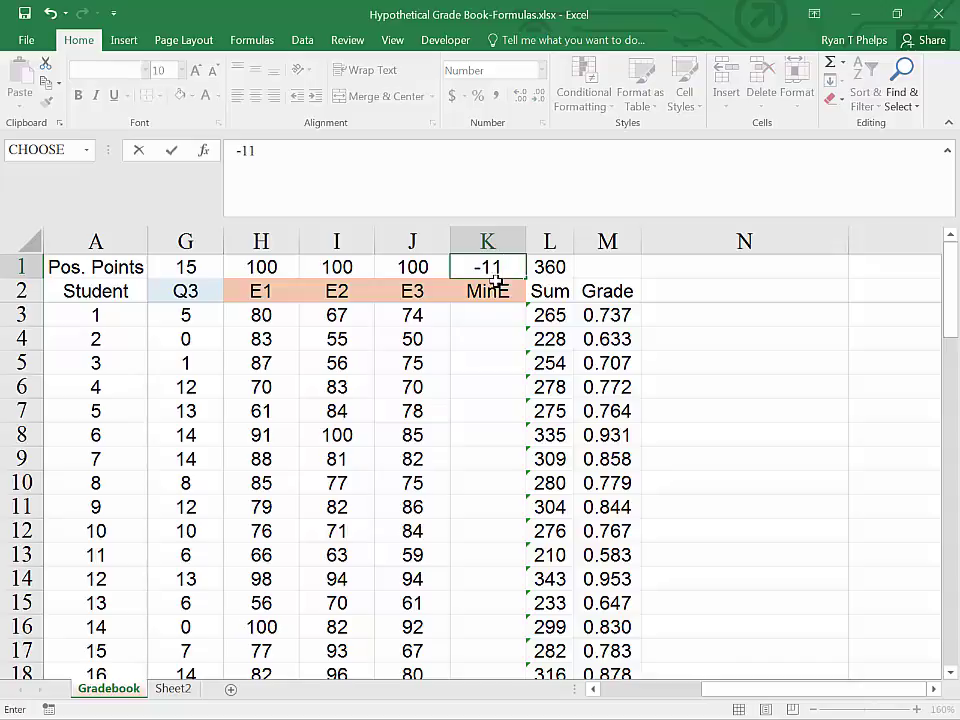
pyautogui.press('BackSpace')
pyautogui.write('00')
pyautogui.press('Return')
pyautogui.press('Return')
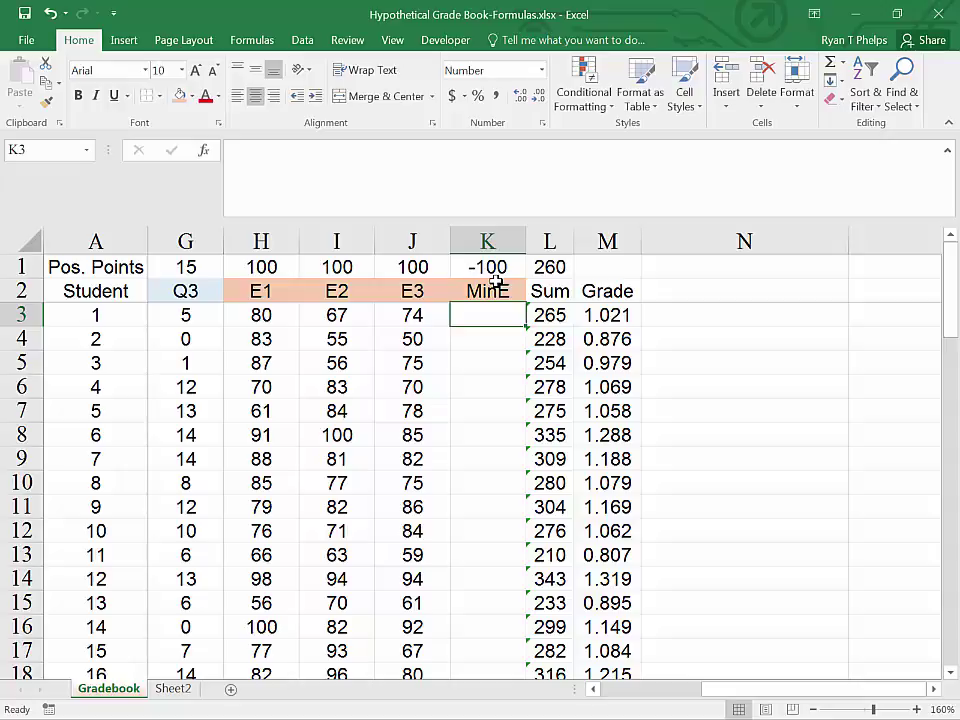
# - Enter =MIN(H3:J3)*-1 in K3 to get the first student's lowest exam score as a negative number
pyautogui.write('=min')
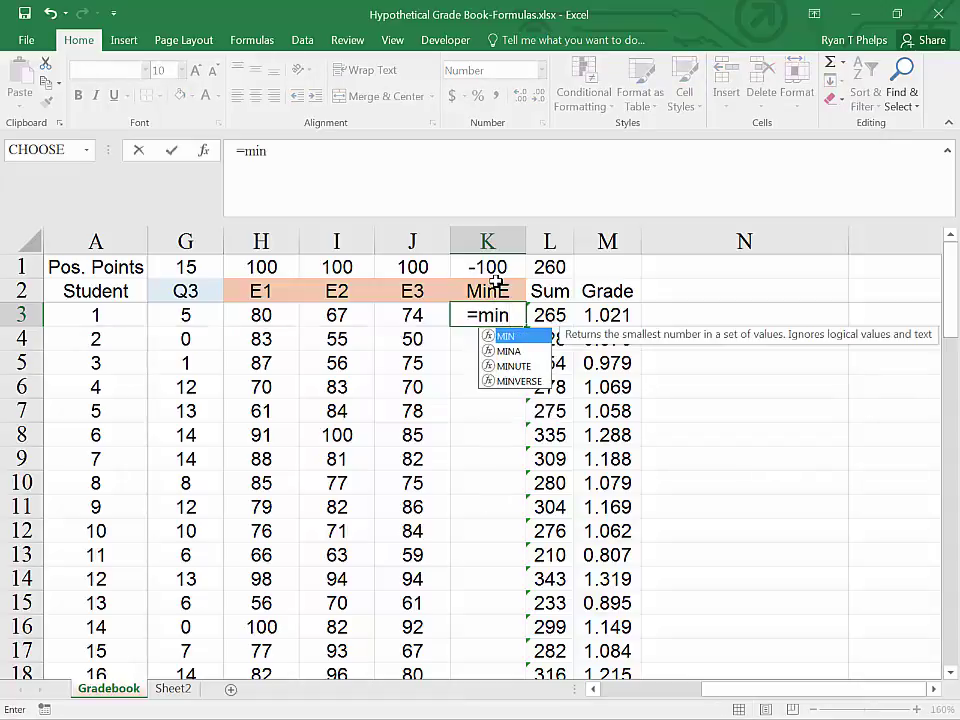
pyautogui.press('Tab')
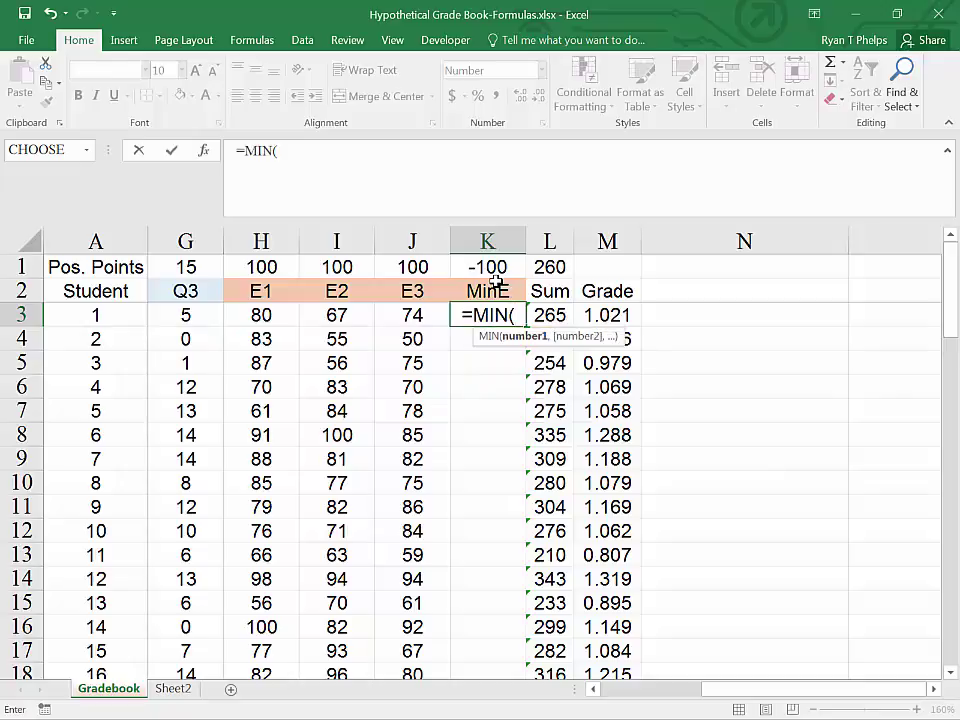
pyautogui.press('Left')
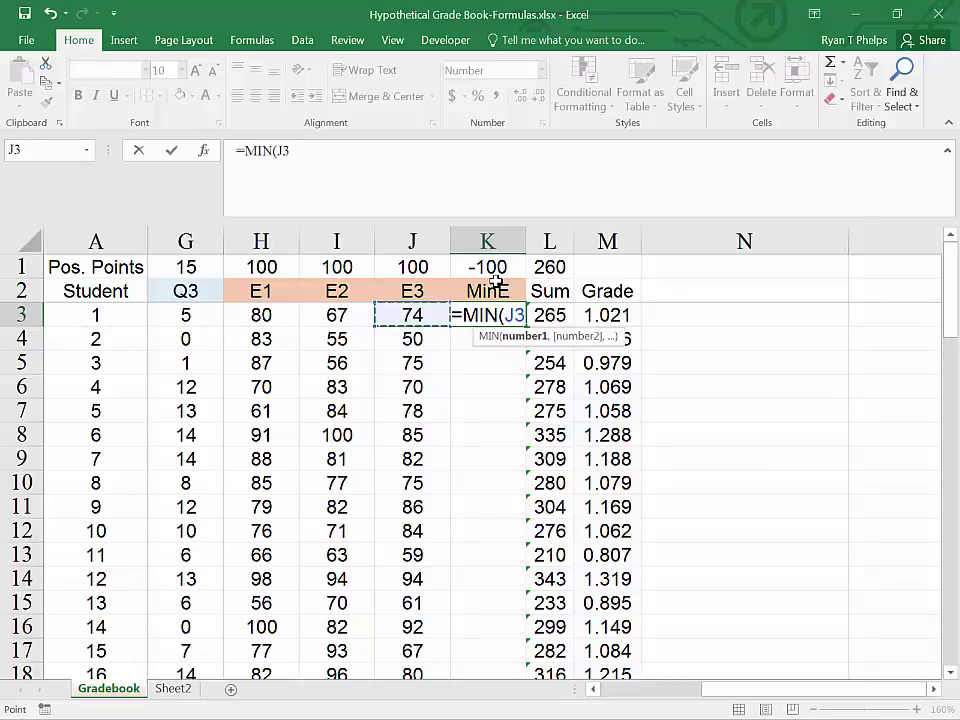
pyautogui.hotkey('shift', 'Left')
pyautogui.hotkey('shift', 'Left')
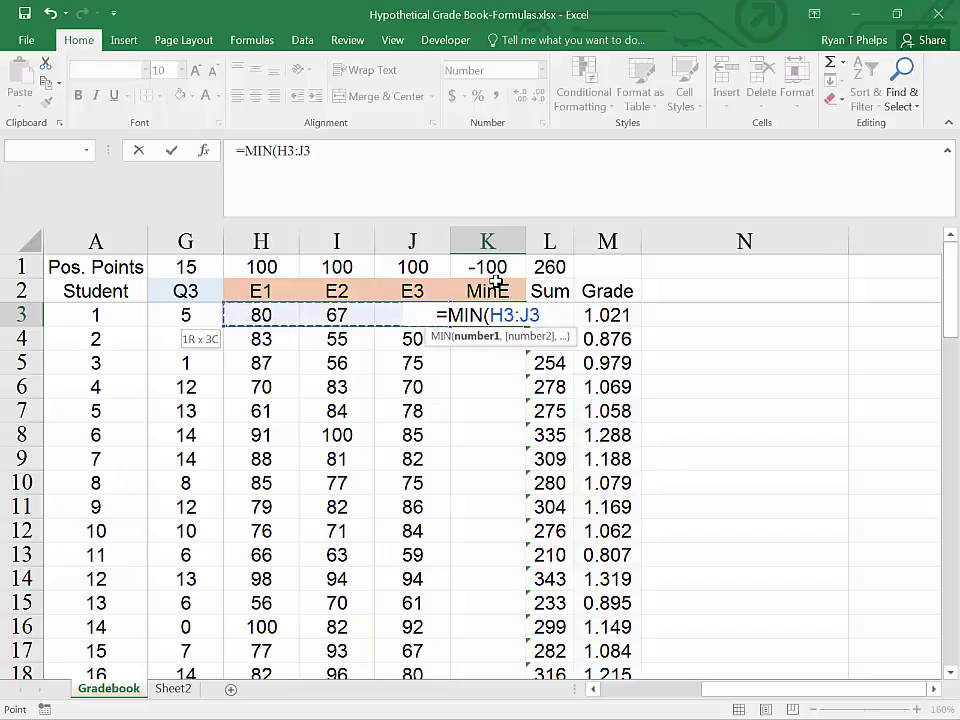
pyautogui.write(')')
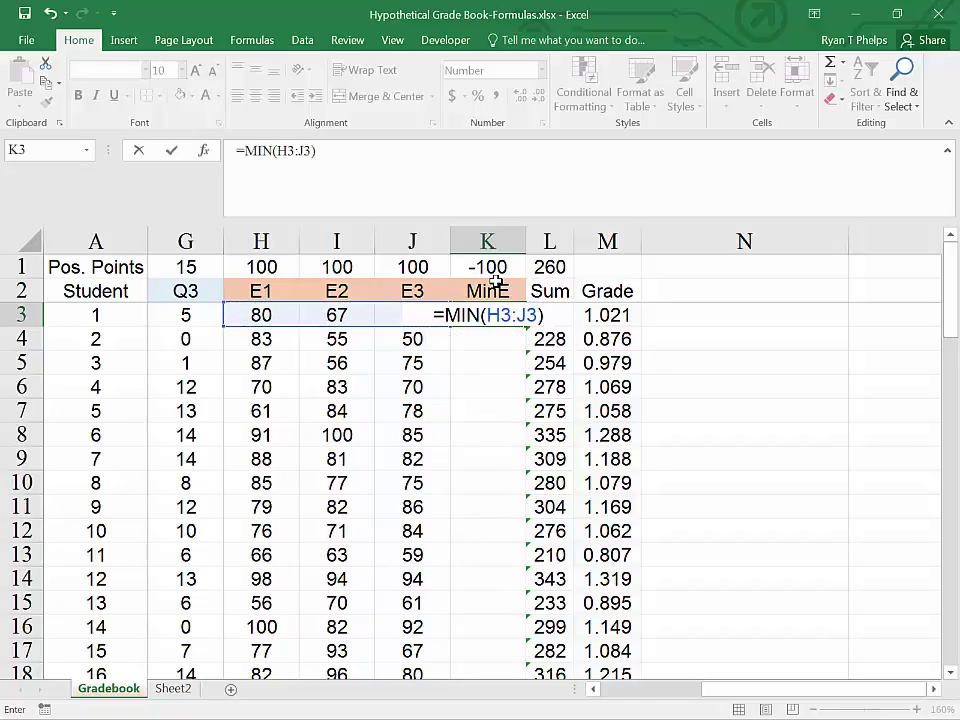
pyautogui.click(410, 158)
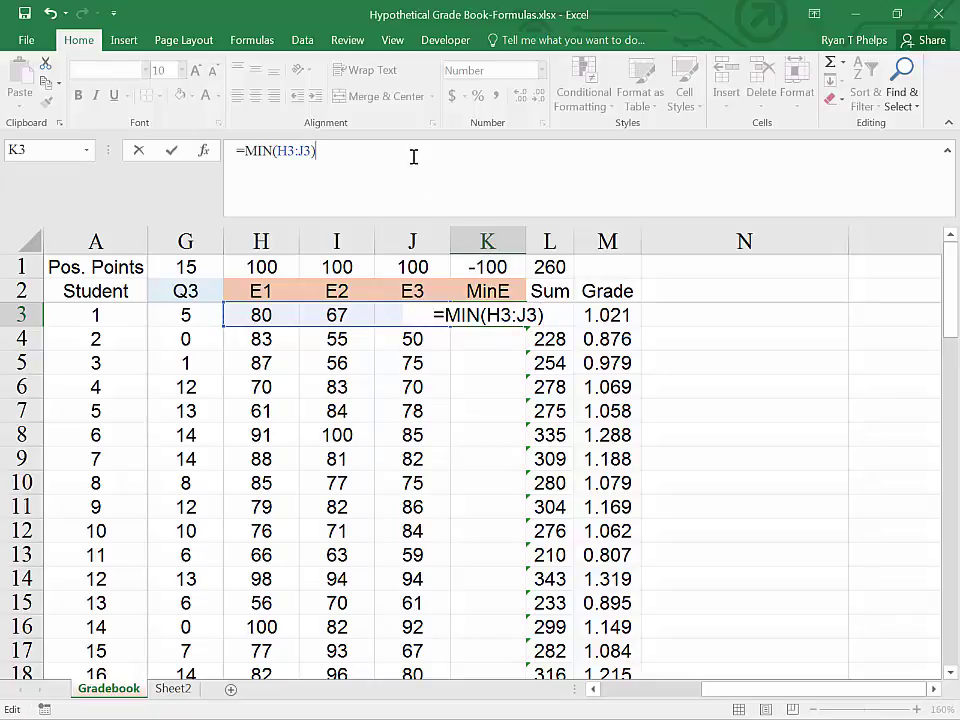
pyautogui.write('*-1')
pyautogui.press('Return')
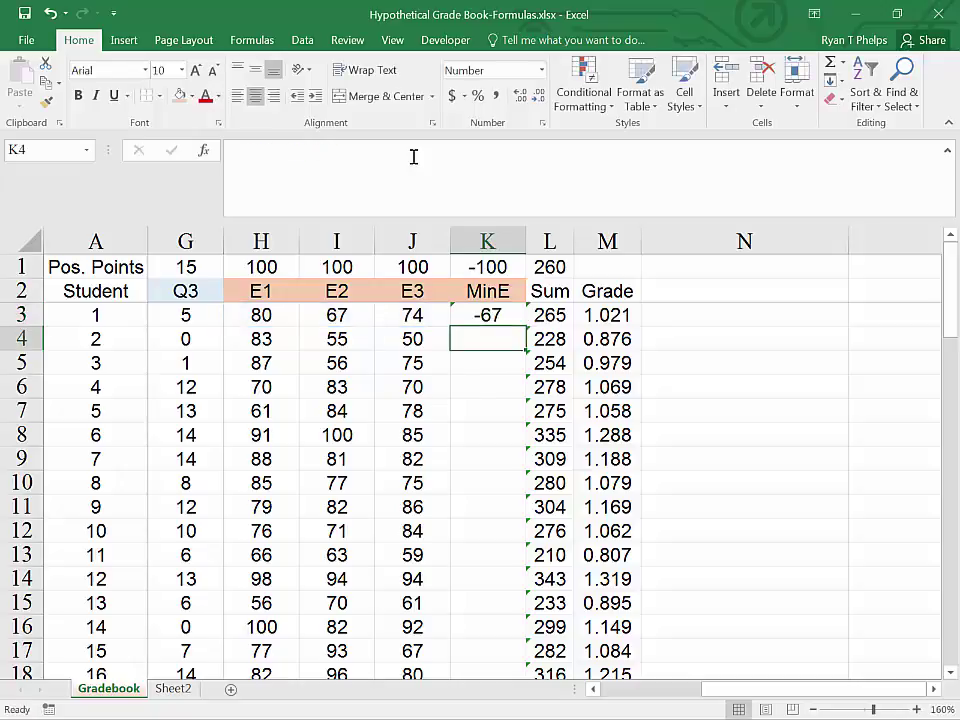
# - Fill the MinE formula from K3 down the column for all students
pyautogui.click(489, 316)
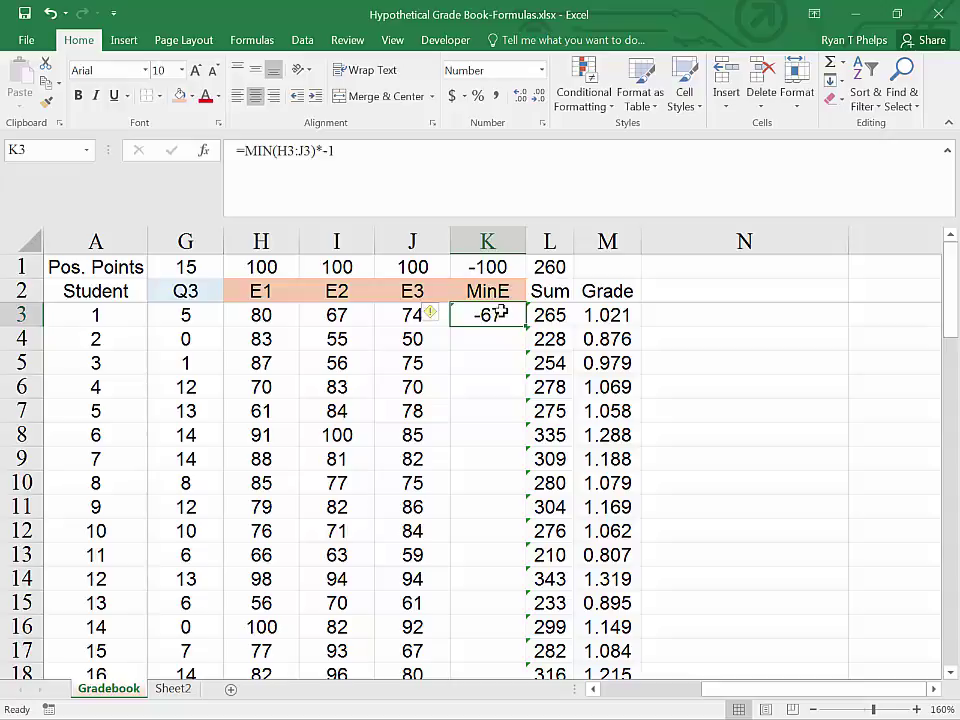
pyautogui.doubleClick(524, 326)
pyautogui.scroll(-3, 521, 325)
pyautogui.scroll(-4, 519, 321)
pyautogui.scroll(-4, 519, 321)
pyautogui.scroll(11, 518, 318)
# - Extend the Sum formula in L3 to =SUM(B3:K3) and fill it down for all students
pyautogui.doubleClick(553, 314)
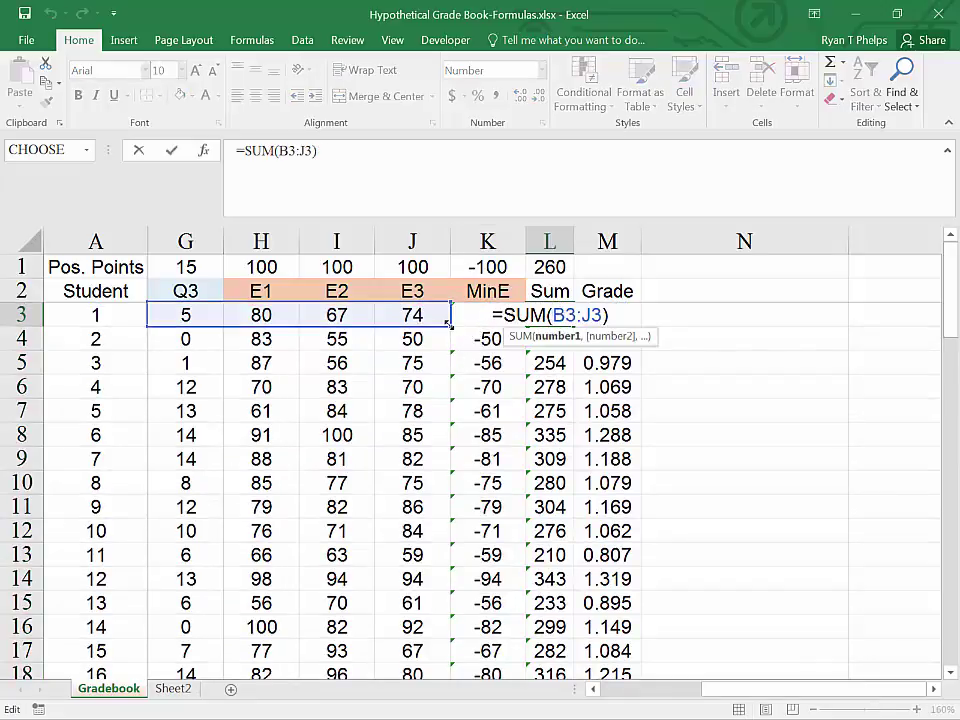
pyautogui.moveTo(473, 326); pyautogui.dragTo(497, 327)
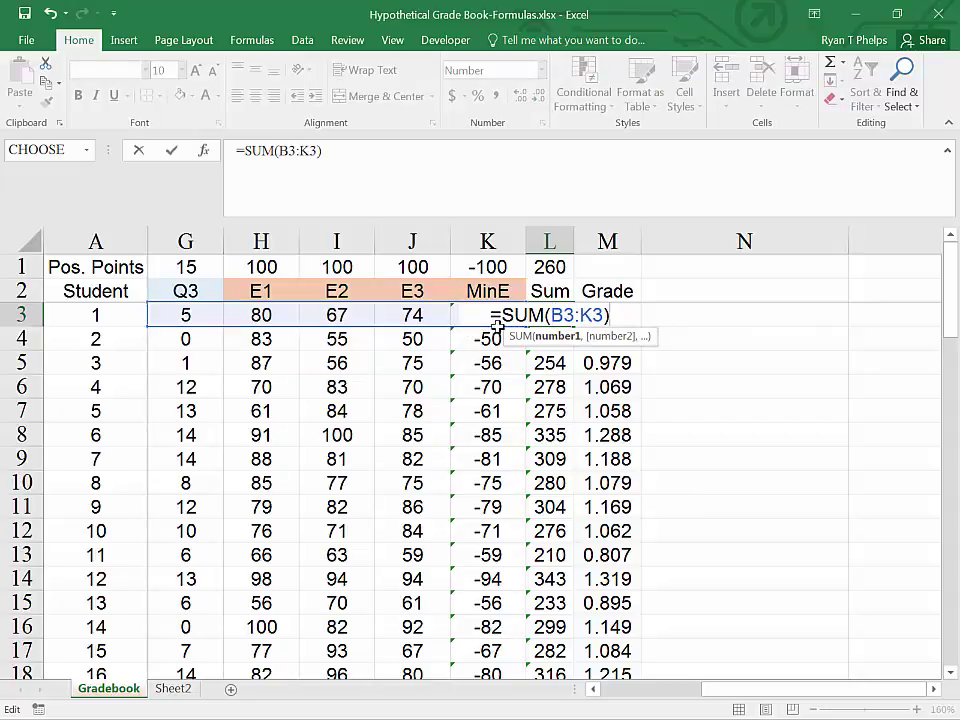
pyautogui.press('Return')
pyautogui.click(565, 317)
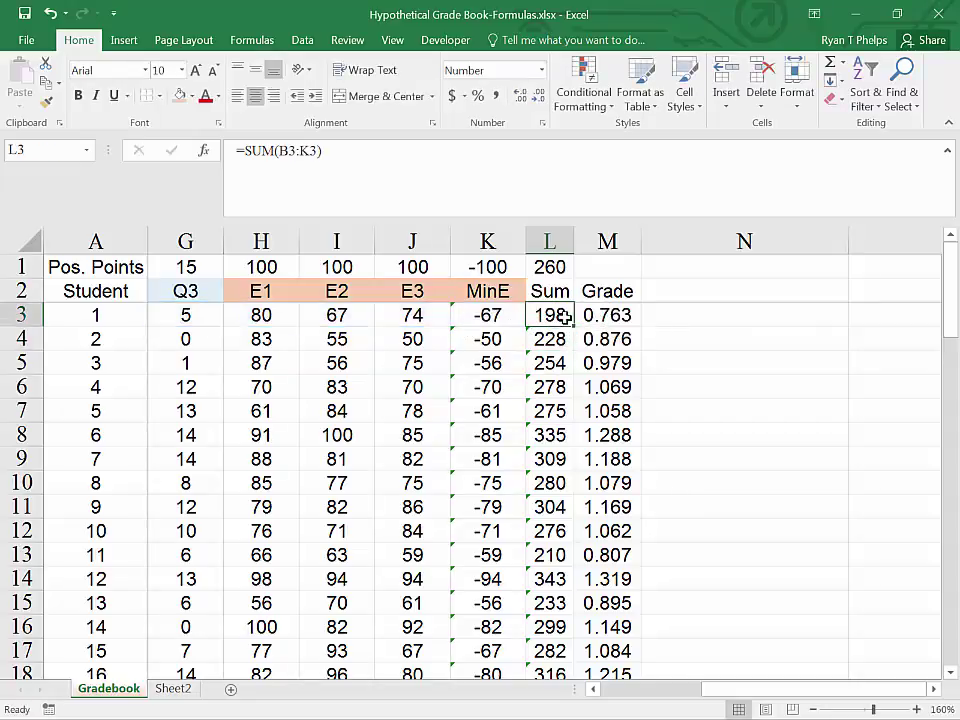
pyautogui.doubleClick(574, 326)
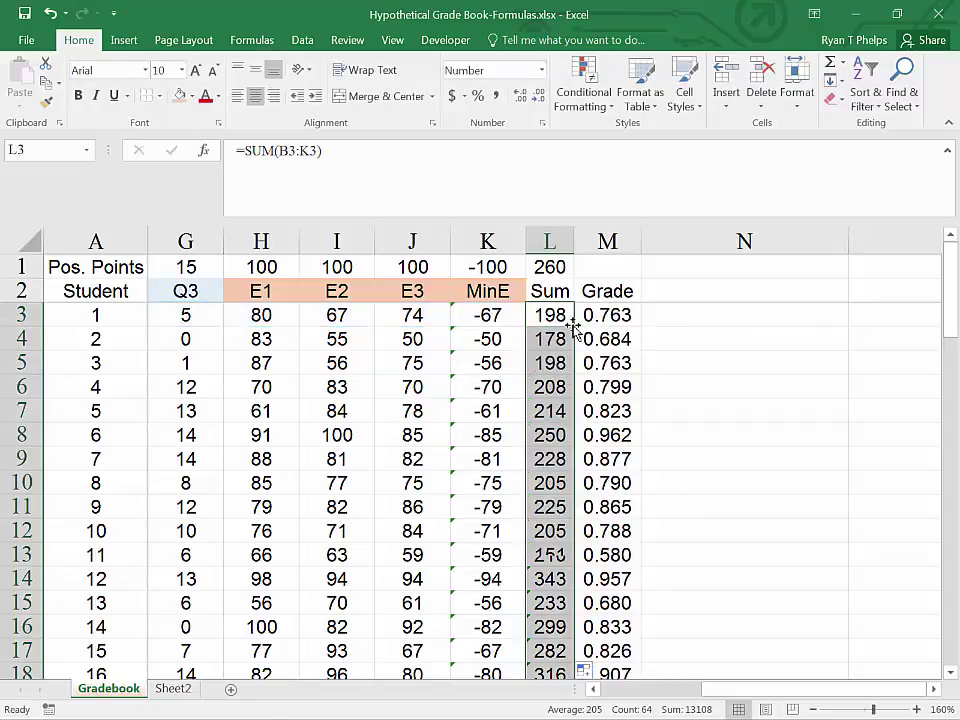
# - Check the possible-points total in L1, the grade formula in M5 and the maximum formula in M68
pyautogui.doubleClick(556, 266)
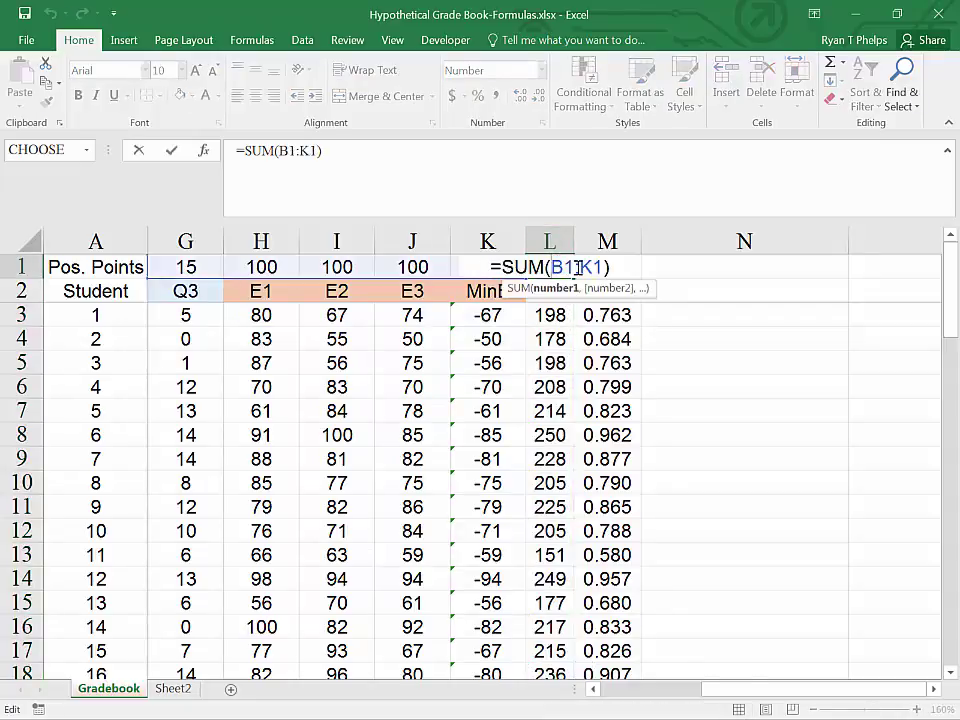
pyautogui.press('Escape')
pyautogui.click(540, 362)
pyautogui.click(602, 358)
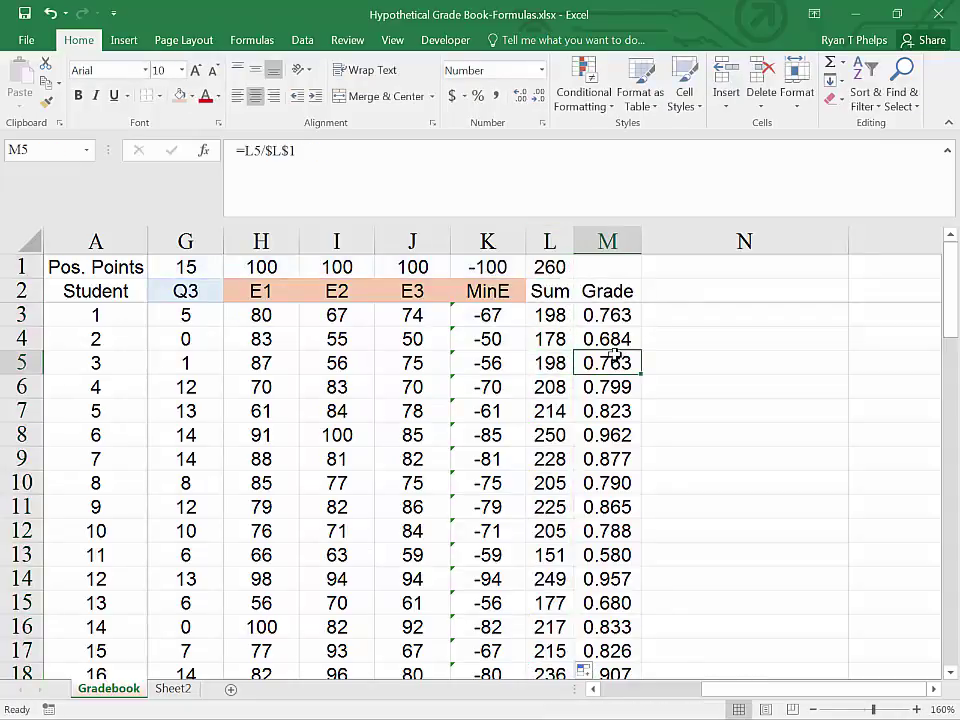
pyautogui.scroll(-20, 600, 350)
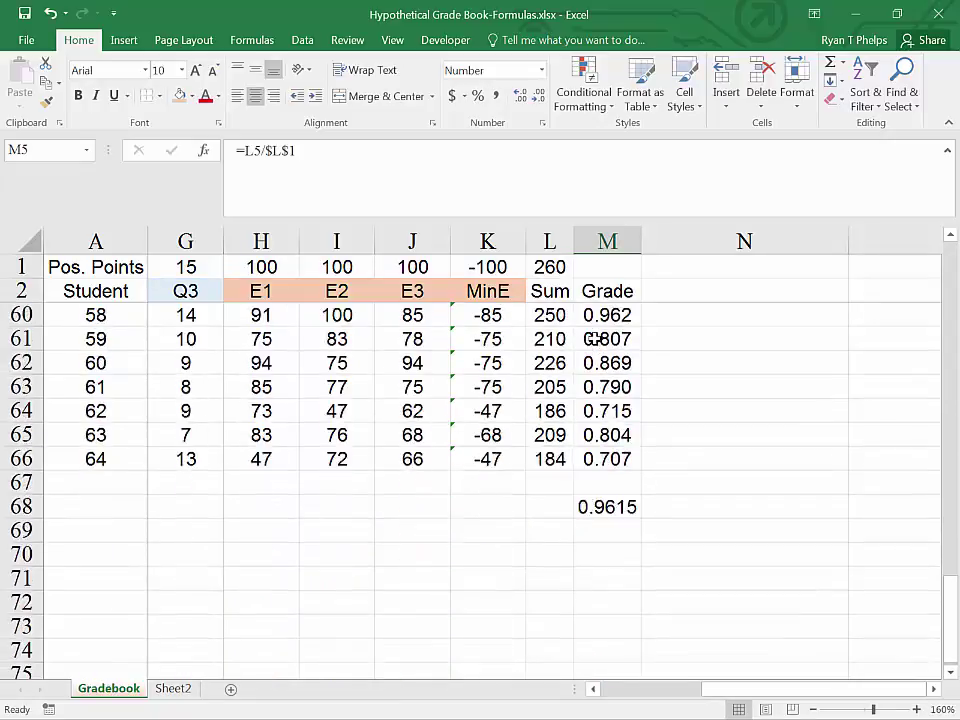
pyautogui.click(608, 435)
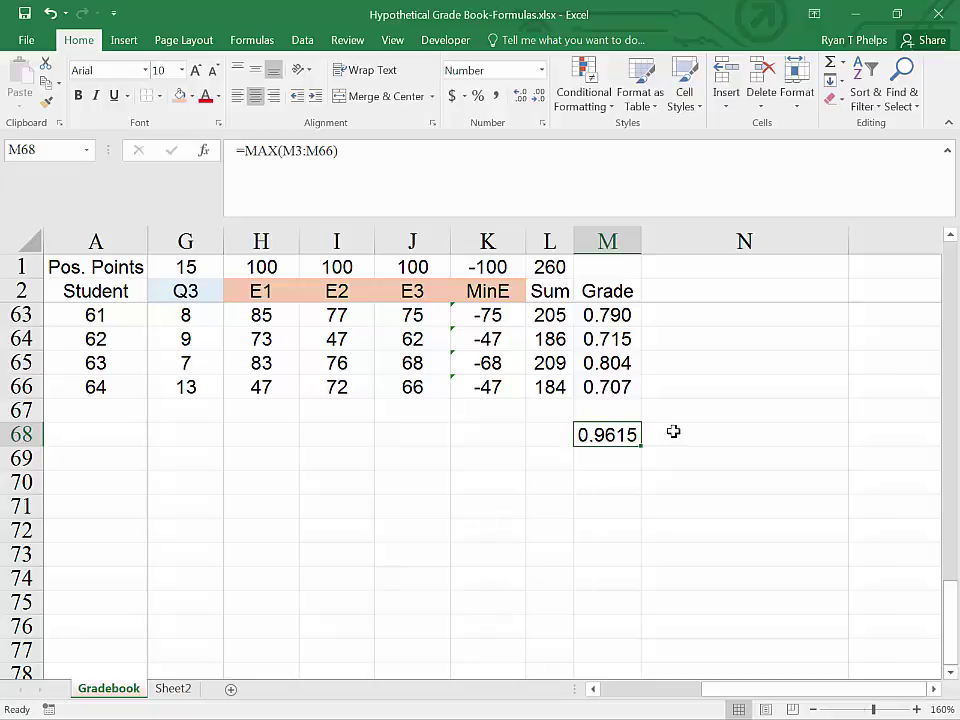
pyautogui.scroll(7, 671, 403)
pyautogui.scroll(-8, 671, 403)
# - Enter =AVERAGE(M3:M66) in M69 to calculate the average grade
pyautogui.click(611, 385)
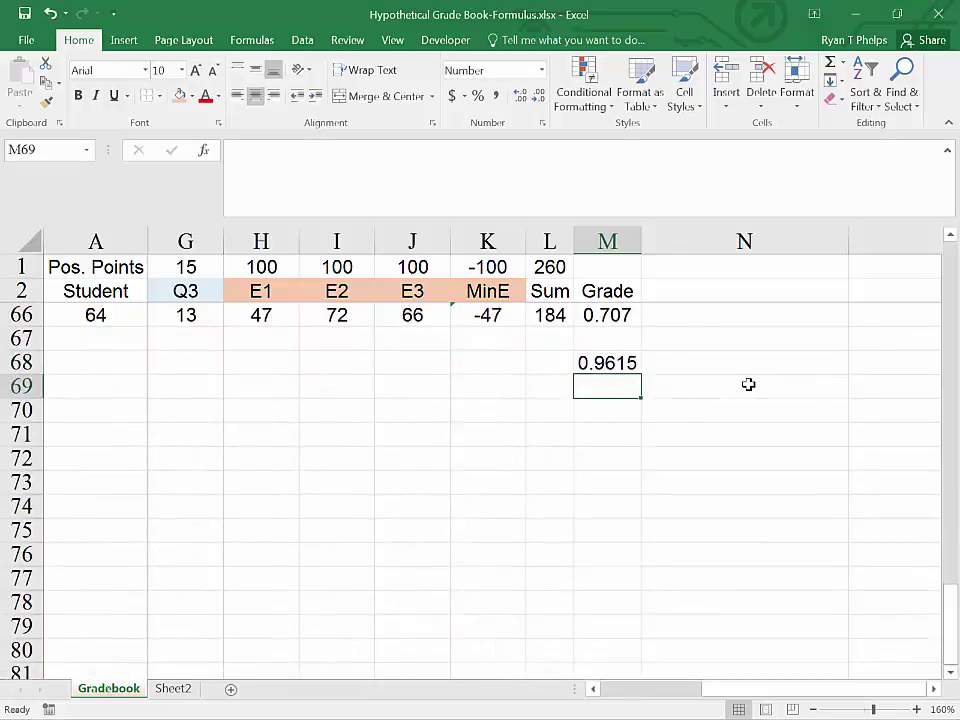
pyautogui.write('=av')
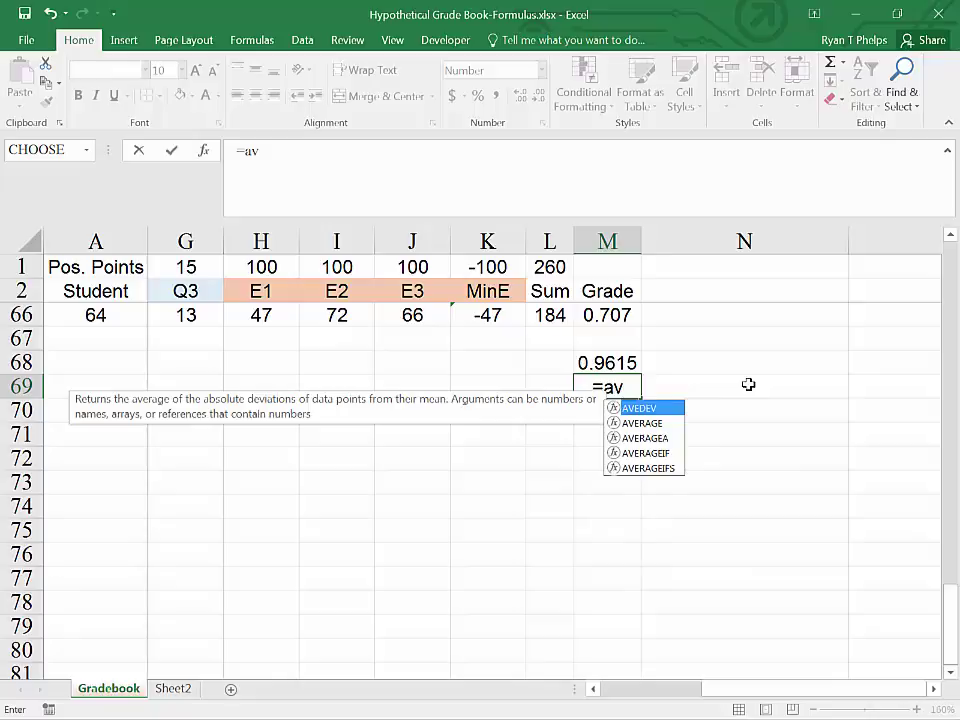
pyautogui.press('Down')
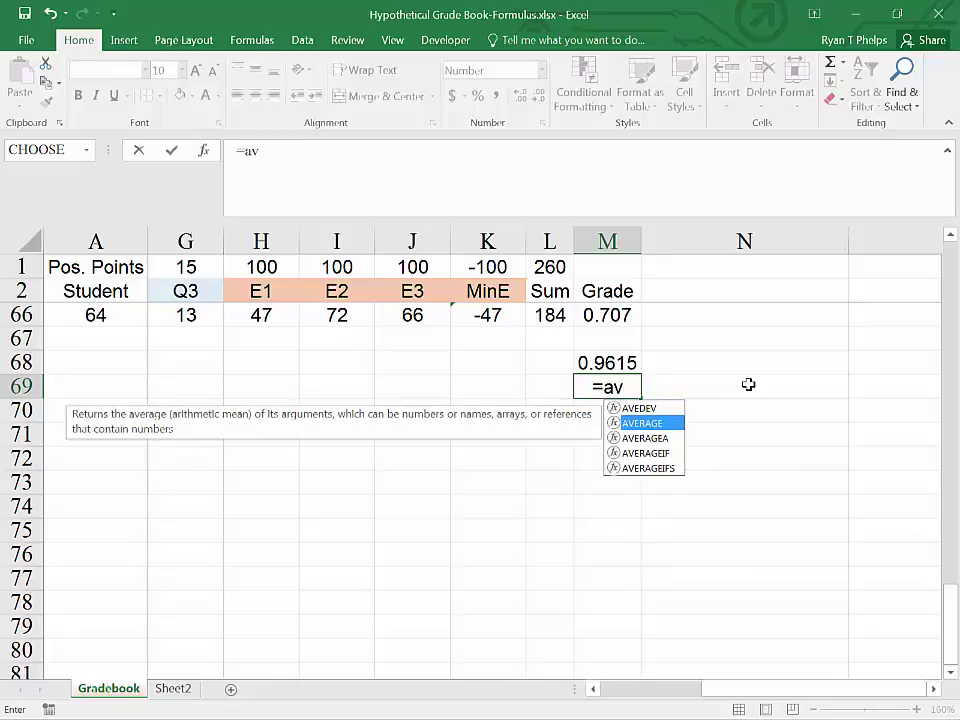
pyautogui.press('Tab')
pyautogui.press('Up')
pyautogui.press('Up')
pyautogui.press('Up')
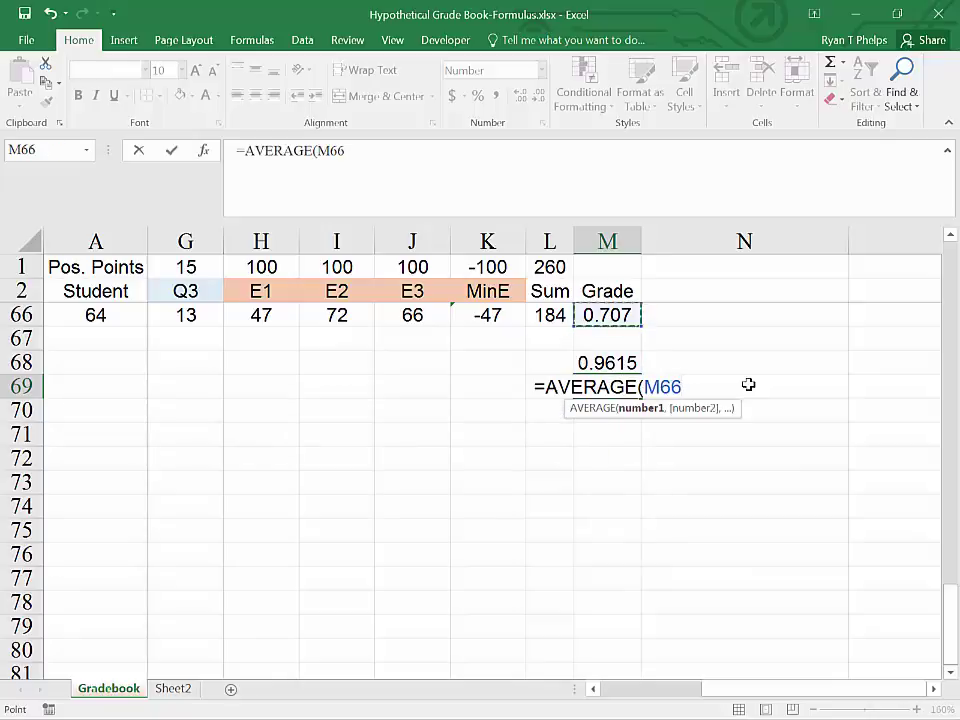
pyautogui.hotkey('ctrl', 'shift', 'Up')
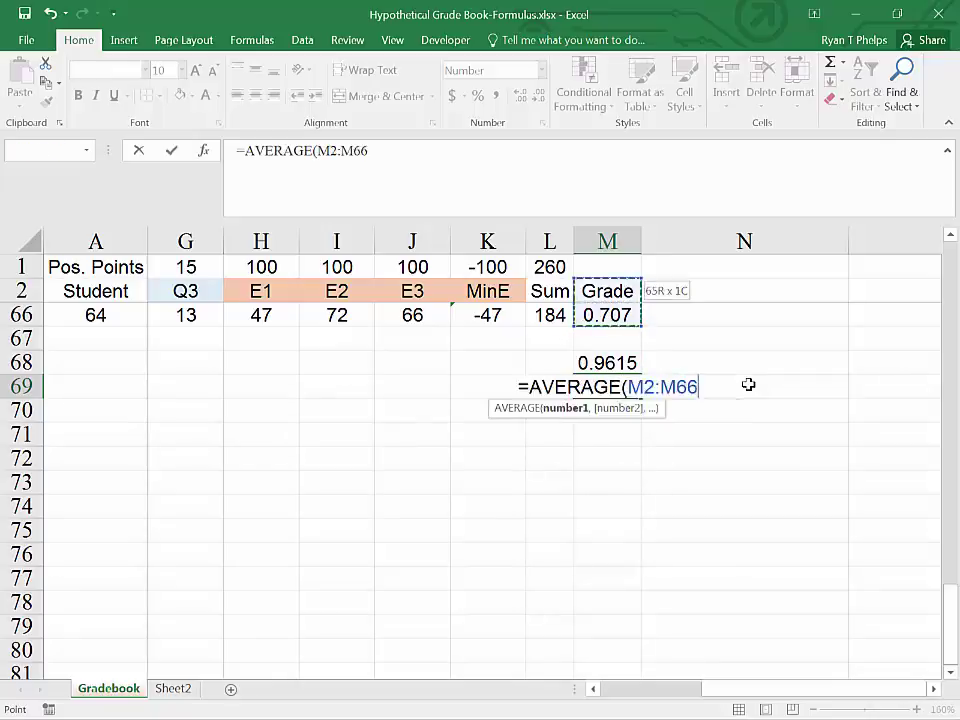
pyautogui.hotkey('shift', 'Down')
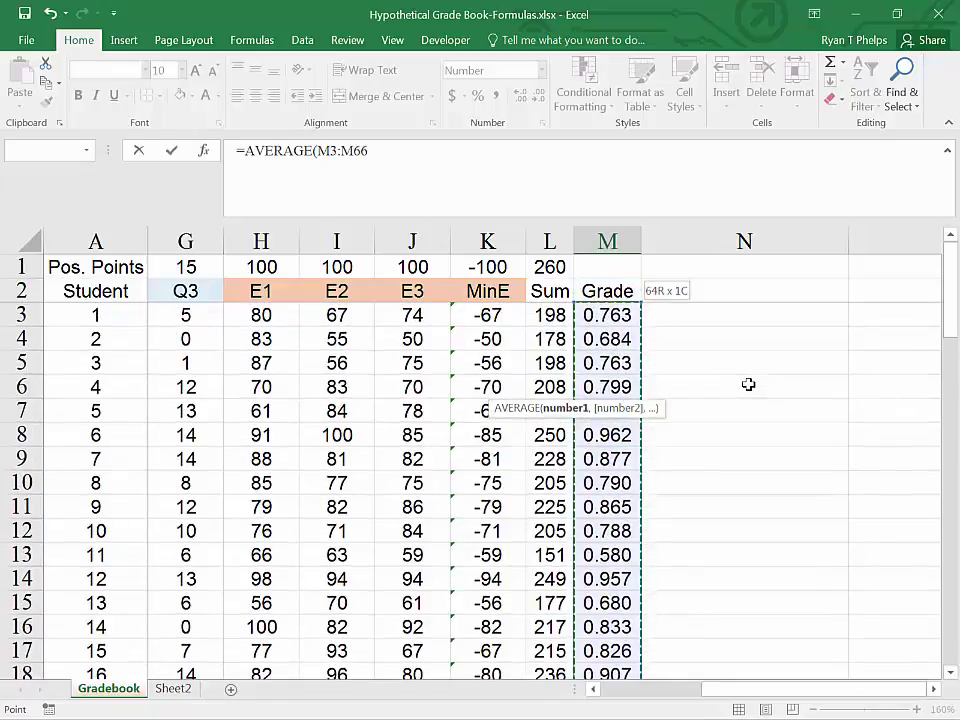
pyautogui.write(')')
pyautogui.press('Return')
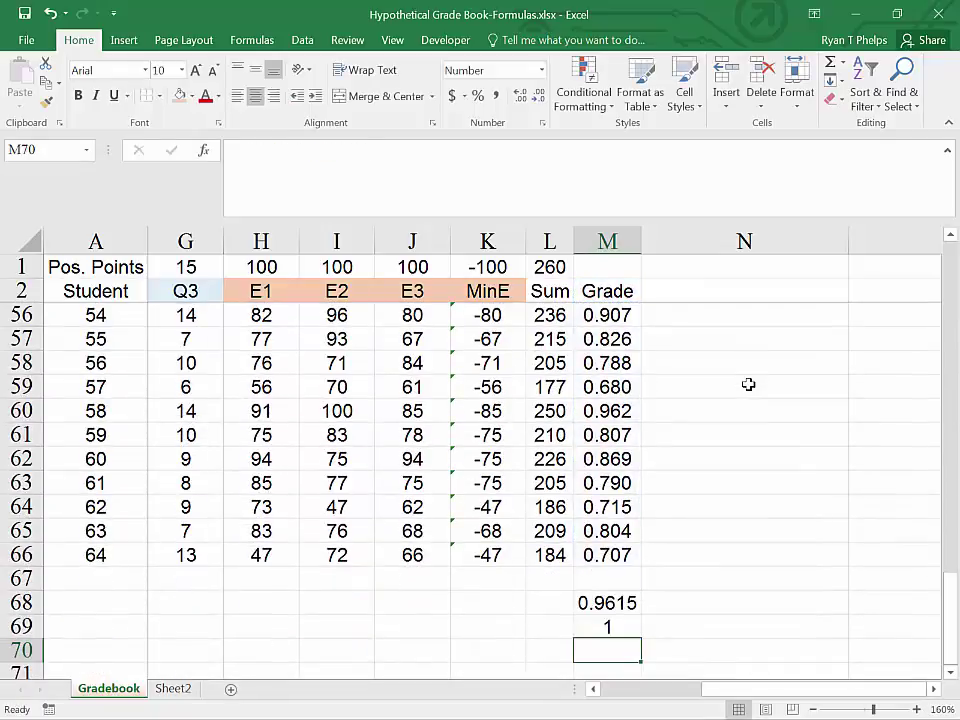
# - Copy the four-decimal number format of the maximum grade in M68 to the average in M69
pyautogui.click(605, 602)
pyautogui.click(608, 626)
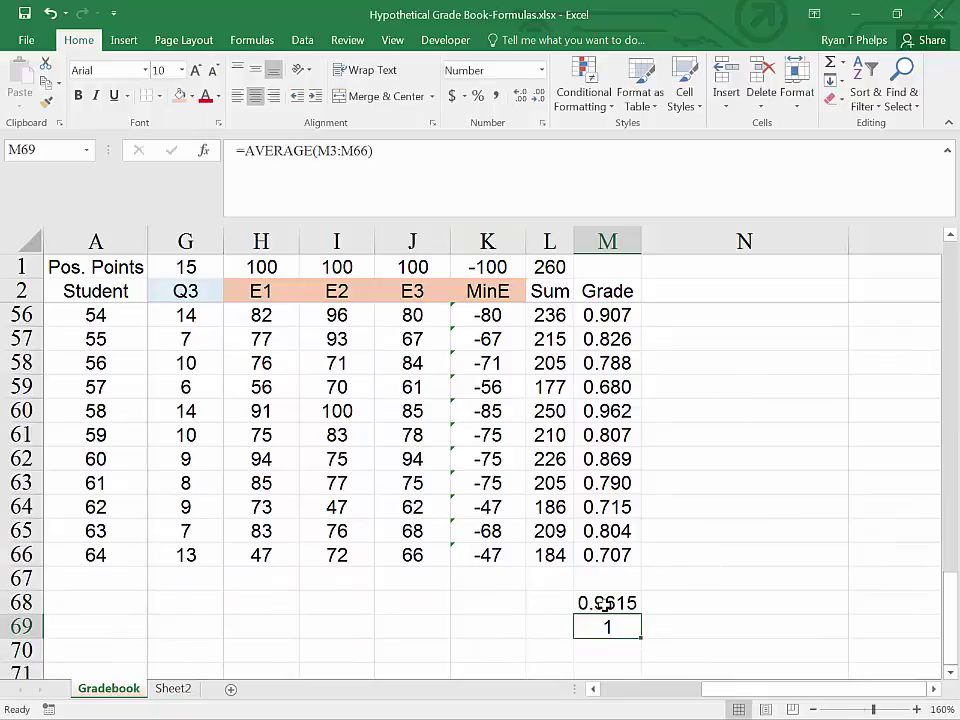
pyautogui.click(602, 602)
pyautogui.click(47, 102)
pyautogui.click(628, 627)
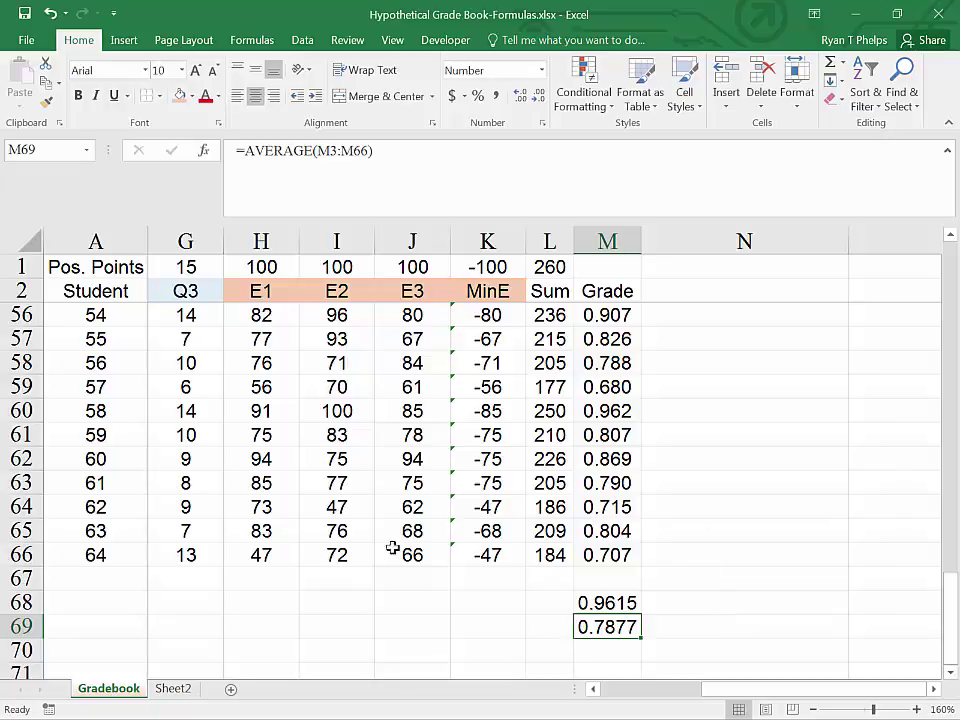
# - Look through the students' homework, quiz and exam scores from the first columns down to the last student
pyautogui.scroll(8, 272, 554)
pyautogui.scroll(10, 272, 554)
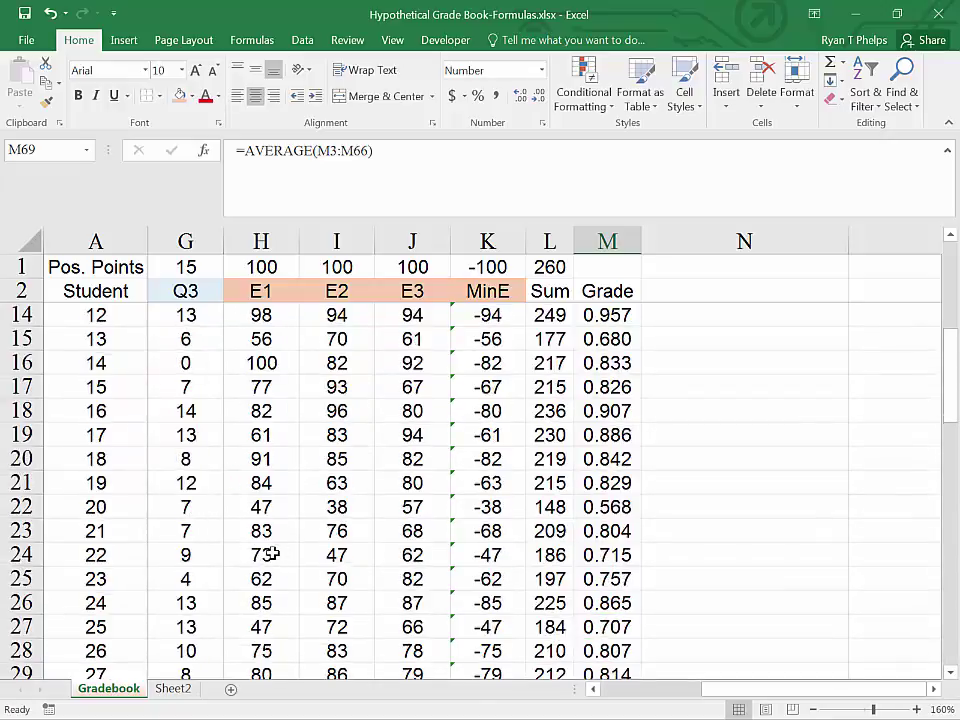
pyautogui.scroll(-16, 272, 554)
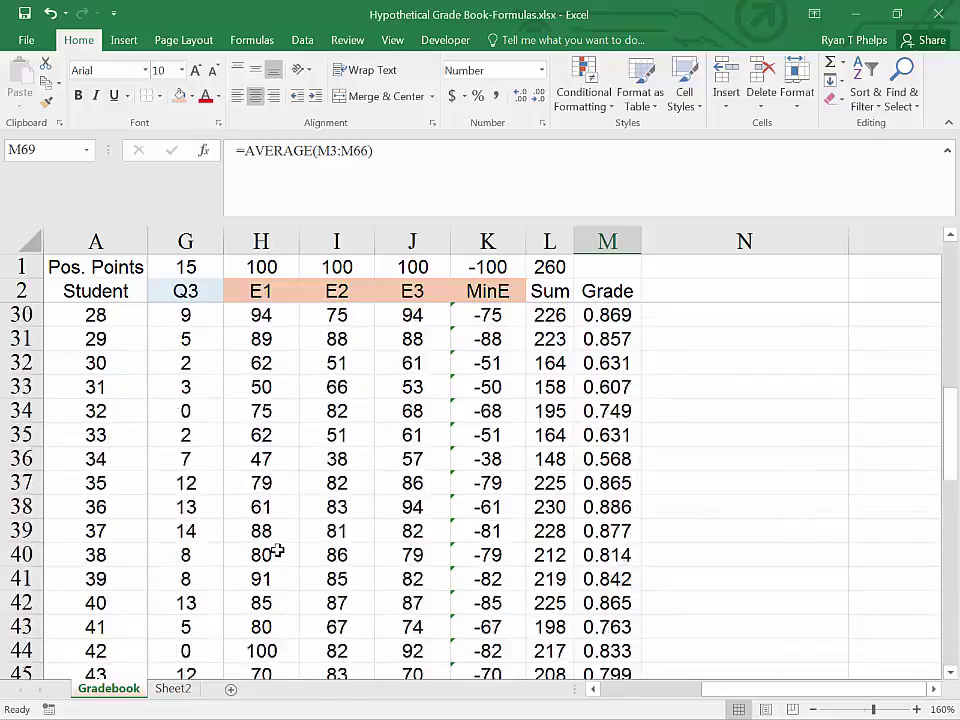
pyautogui.scroll(-2, 276, 550)
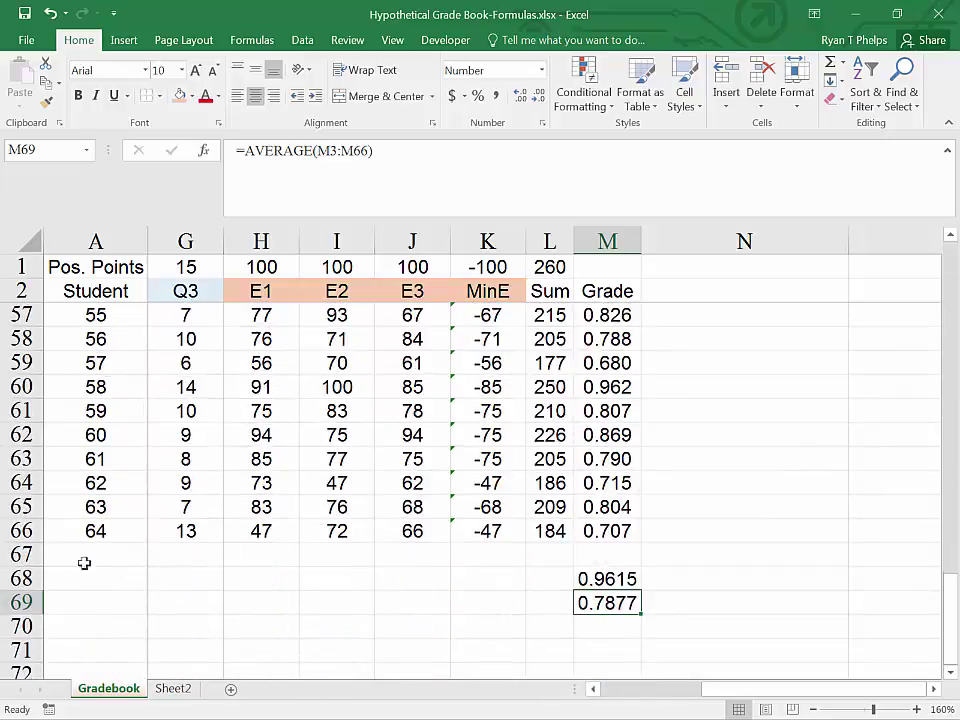
pyautogui.moveTo(752, 694); pyautogui.dragTo(612, 693)
pyautogui.scroll(13, 568, 636)
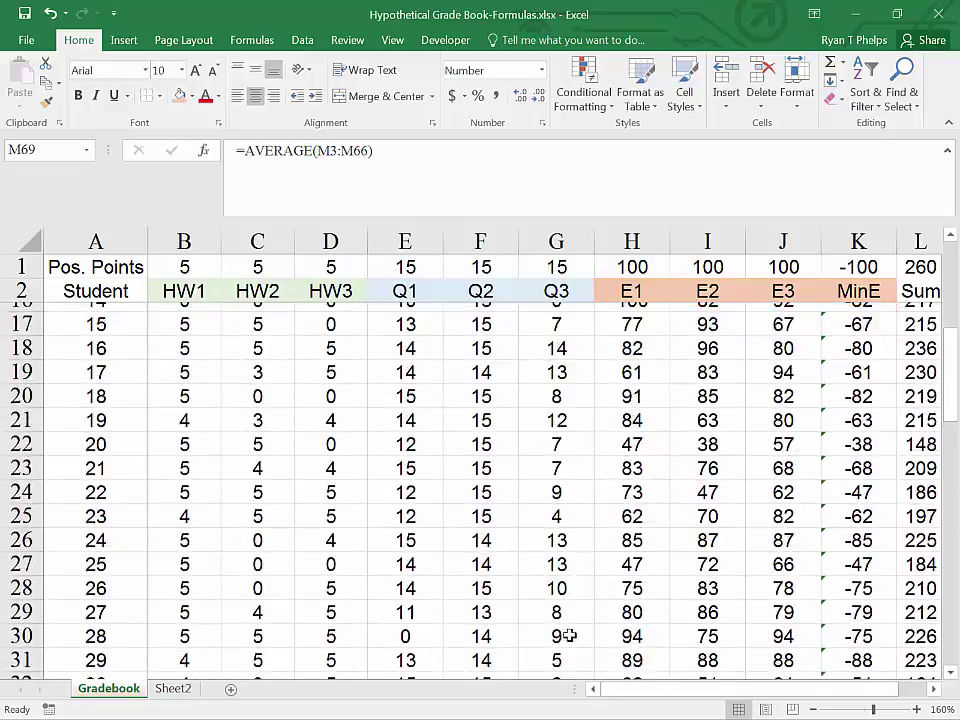
pyautogui.scroll(5, 568, 636)
pyautogui.scroll(-12, 566, 634)
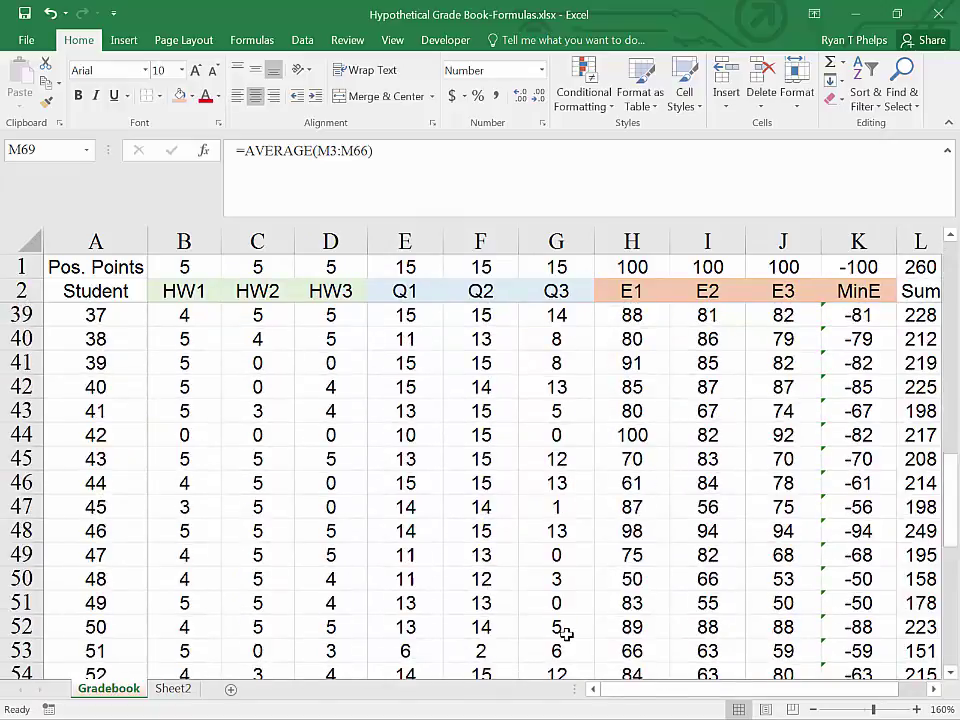
pyautogui.scroll(-8, 566, 634)
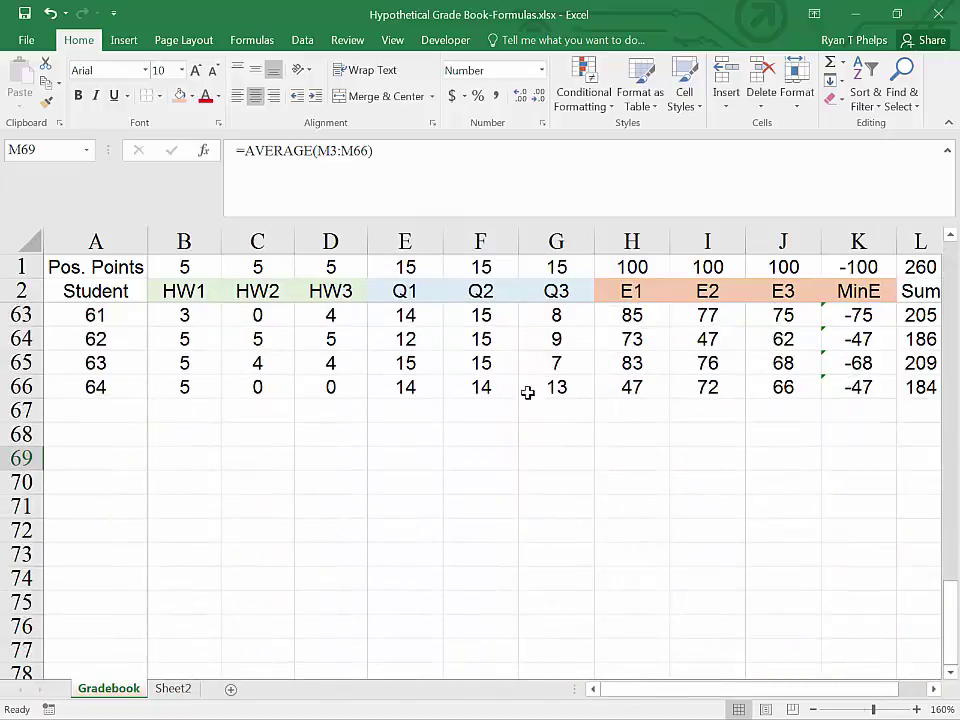
# - Enter =AVERAGEIF(E3:E66,">0") in E68 to average the Q1 scores while ignoring zeros
pyautogui.click(380, 430)
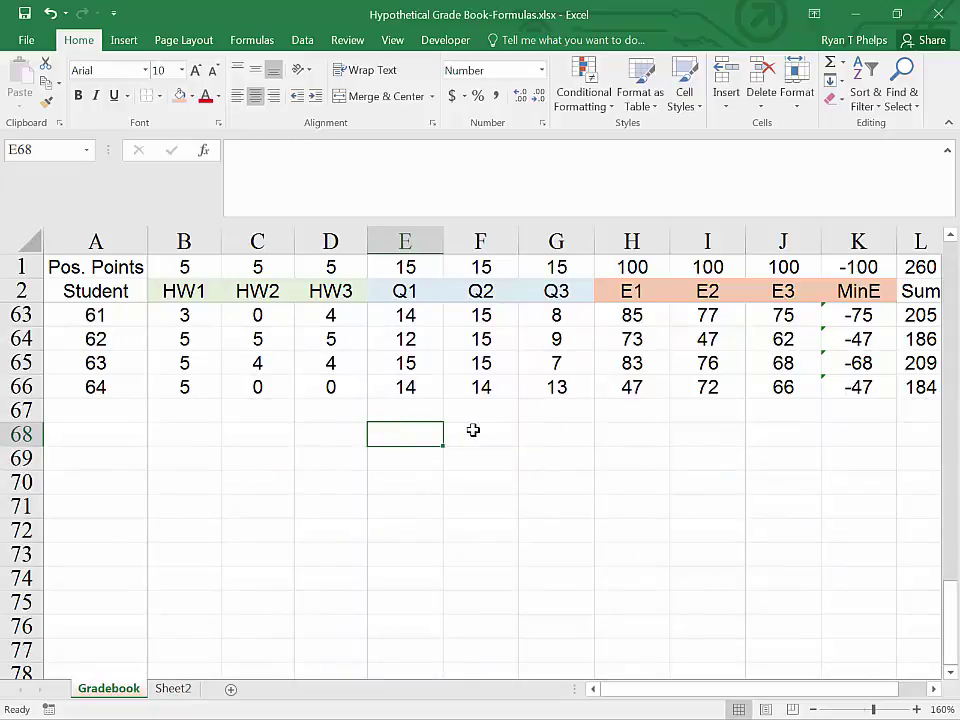
pyautogui.write('=')
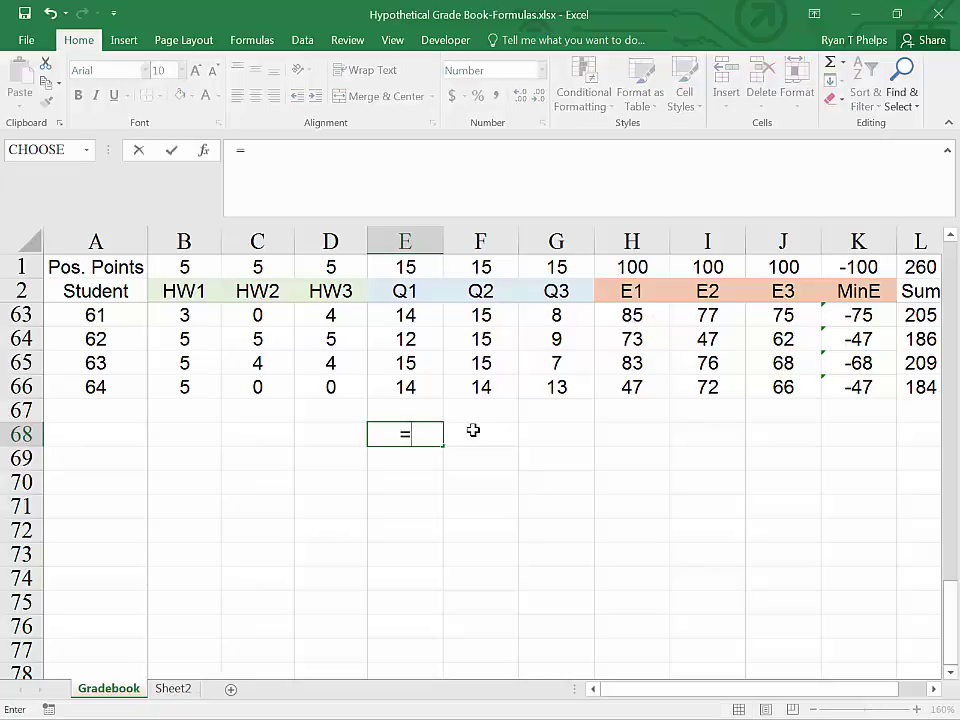
pyautogui.write('avera')
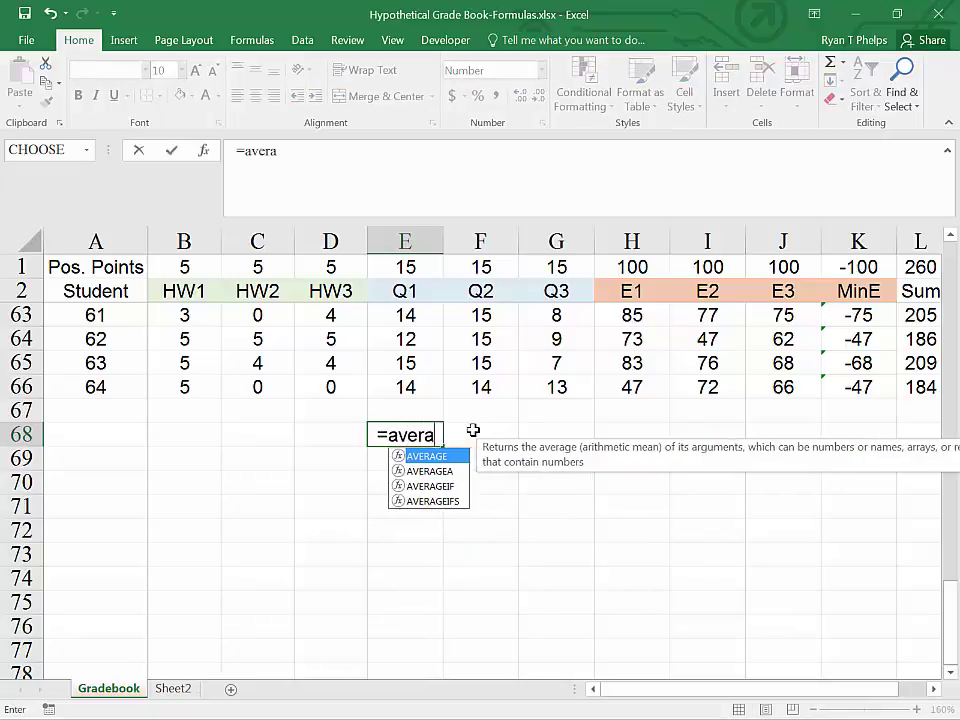
pyautogui.write('geif(')
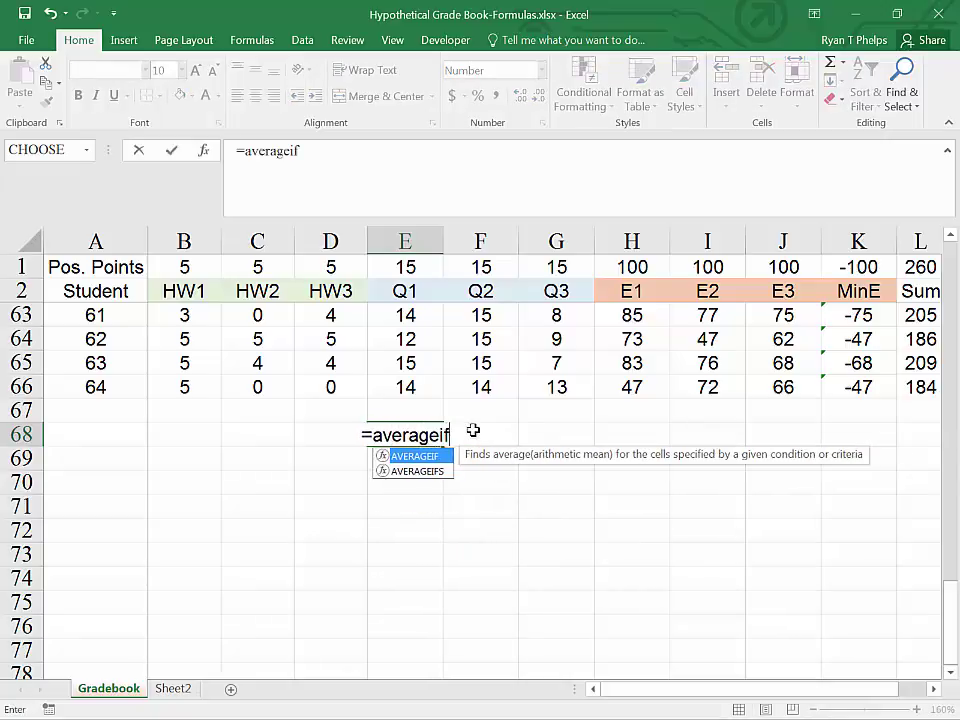
pyautogui.press('Up')
pyautogui.press('Up')
pyautogui.hotkey('ctrl', 'shift', 'Up')
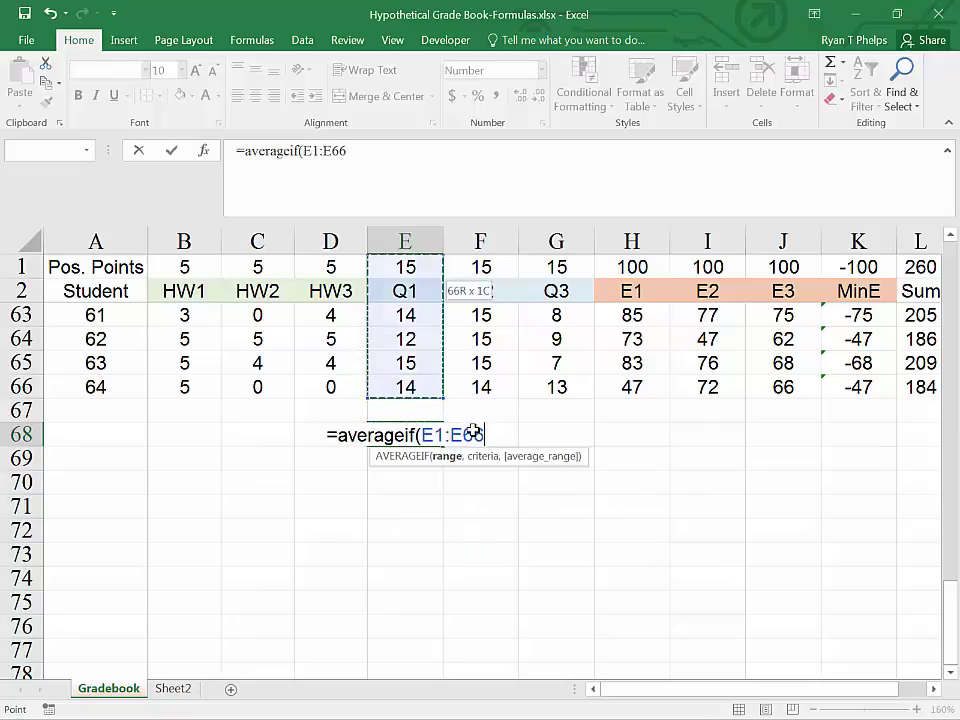
pyautogui.hotkey('shift', 'Down')
pyautogui.hotkey('shift', 'Down')
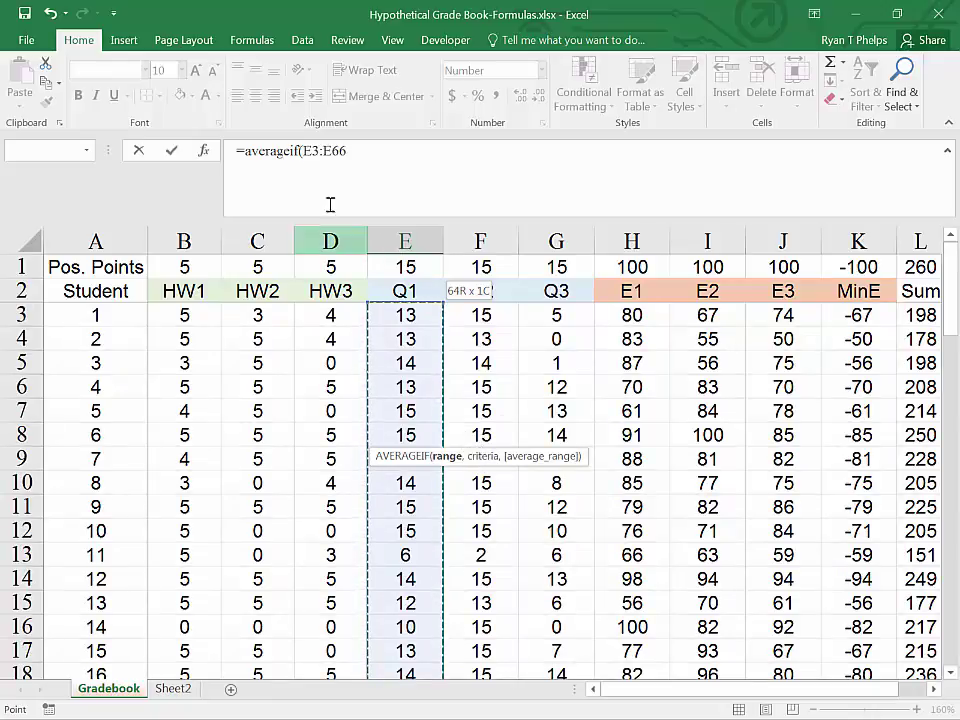
pyautogui.write(',')
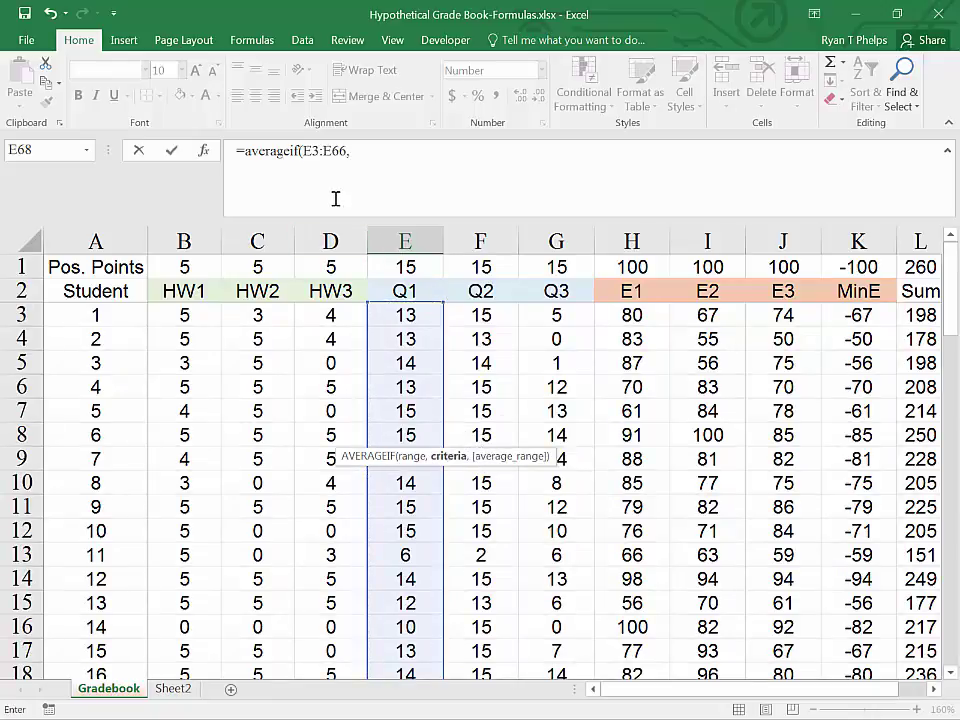
pyautogui.click(360, 150)
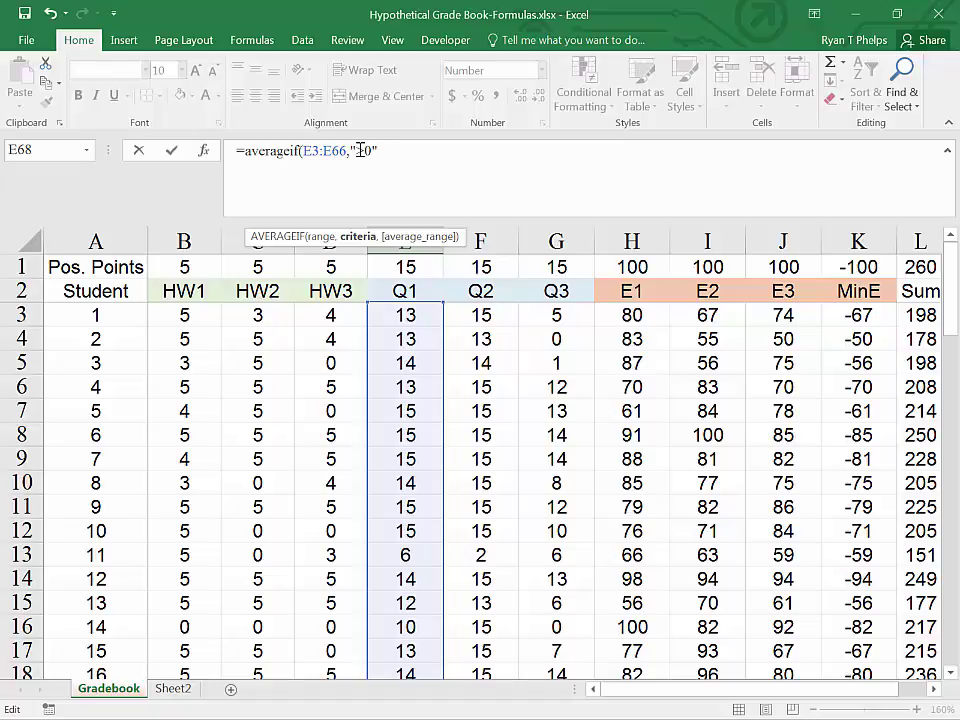
pyautogui.press('Return')
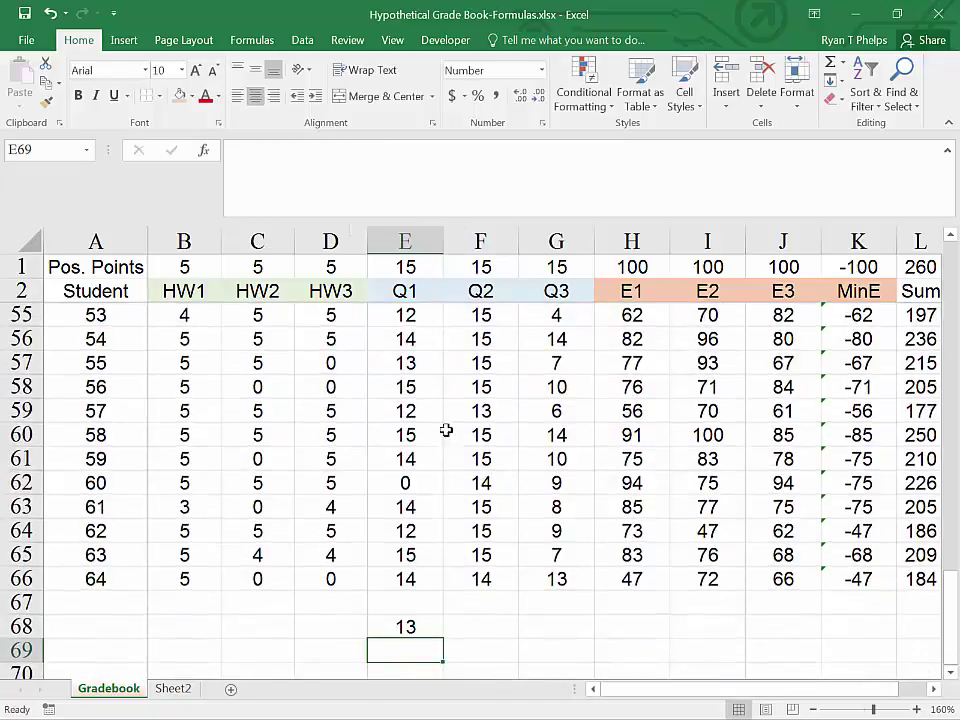
# - Format the conditional Q1 average in E68 to show two decimal places
pyautogui.click(405, 626)
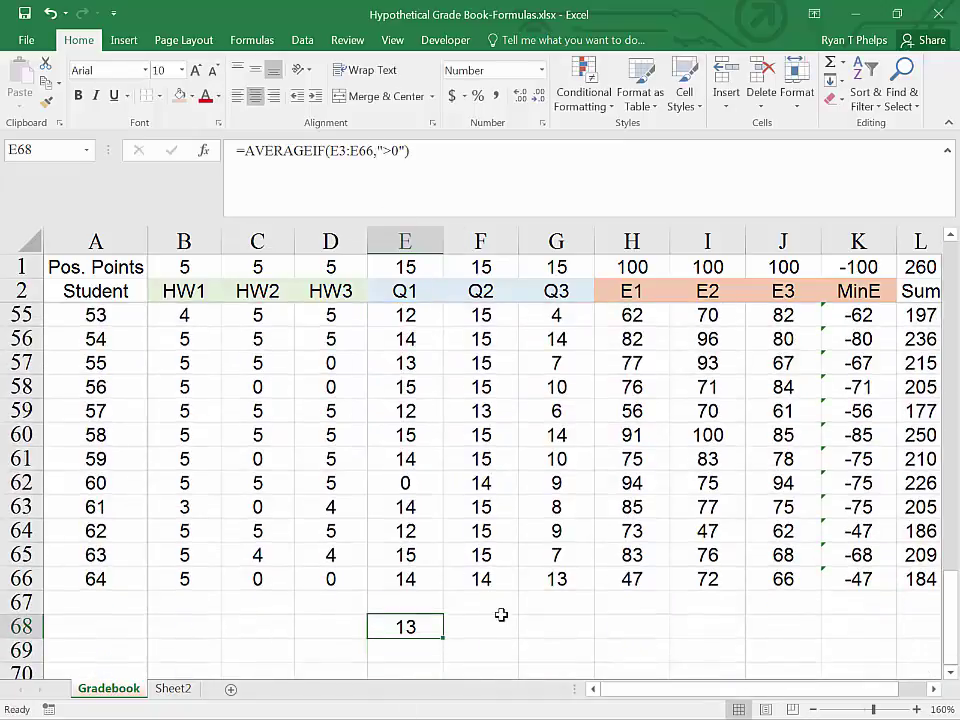
pyautogui.click(517, 96)
pyautogui.click(517, 96)
# - Enter =AVERAGE(E3:E66) in E69 to calculate the plain average of all Q1 scores
pyautogui.scroll(-2, 505, 482)
pyautogui.click(404, 524)
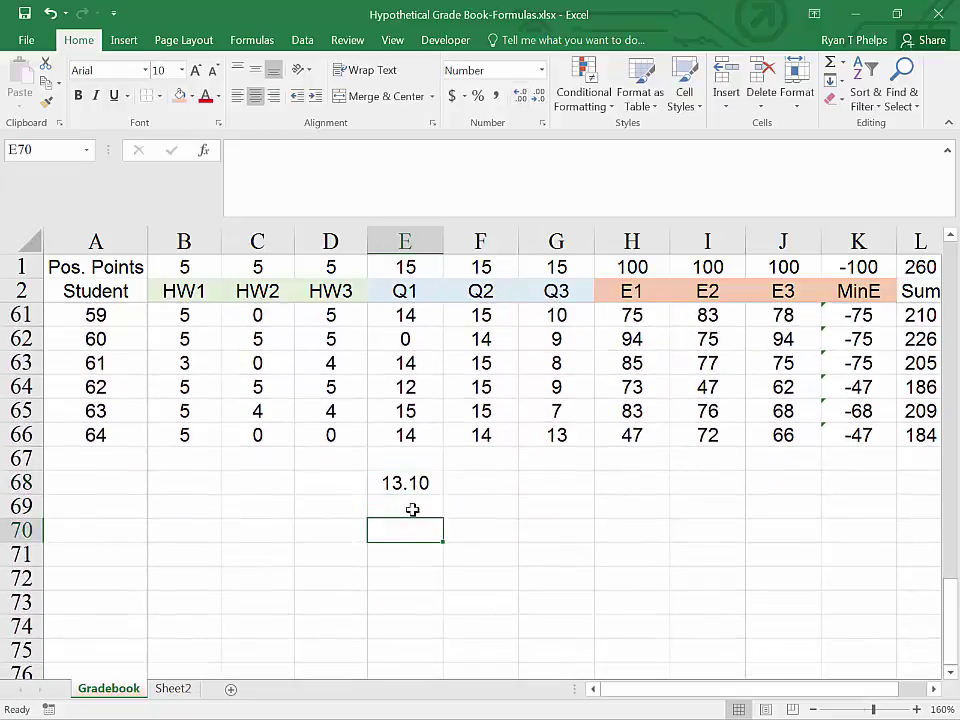
pyautogui.click(418, 508)
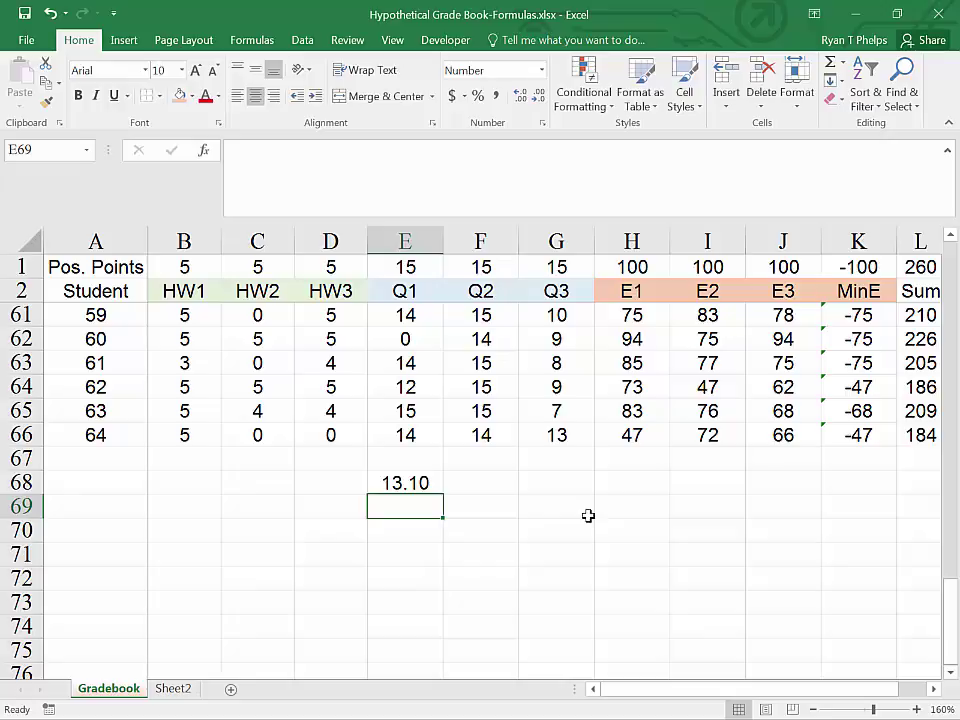
pyautogui.write('=av')
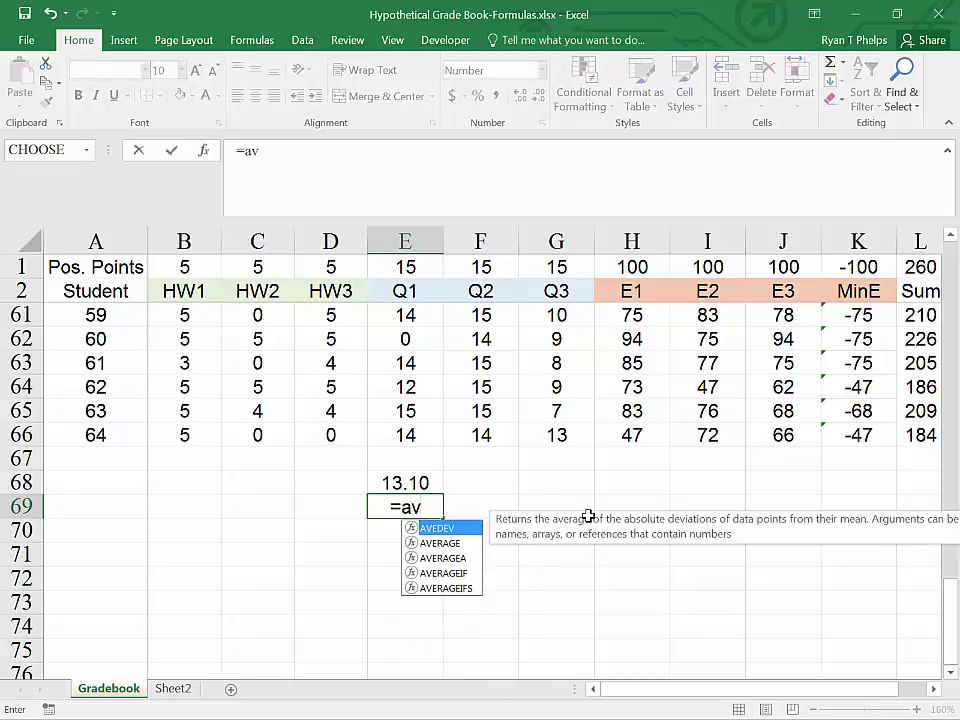
pyautogui.press('Tab')
pyautogui.press('BackSpace')
pyautogui.press('BackSpace')
pyautogui.press('BackSpace')
pyautogui.press('BackSpace')
pyautogui.press('BackSpace')
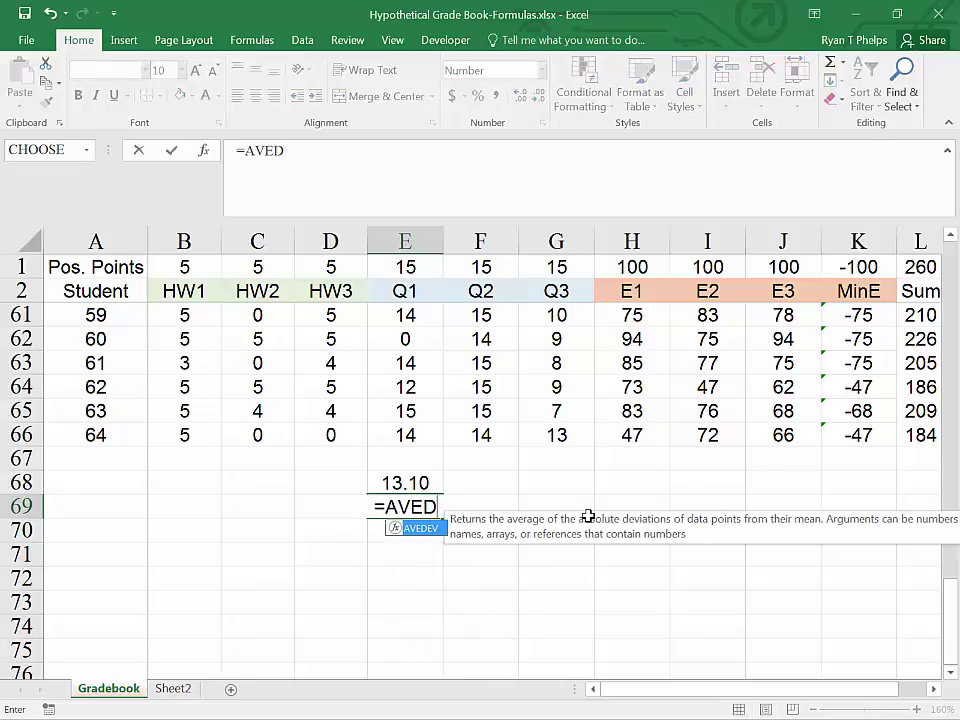
pyautogui.press('Down')
pyautogui.press('Tab')
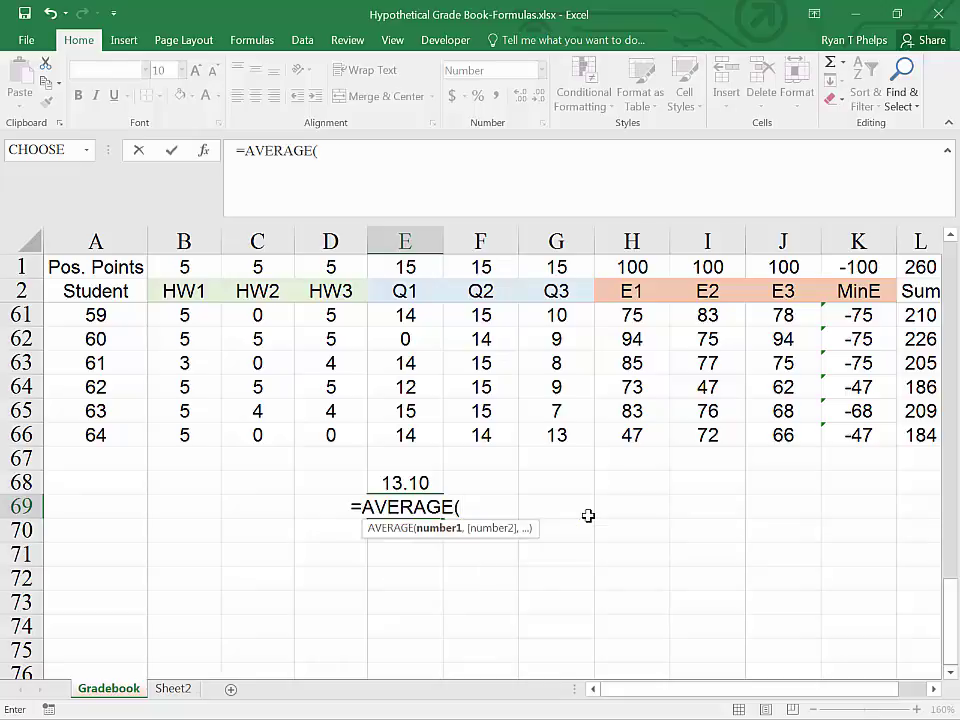
pyautogui.press('Up')
pyautogui.press('Up')
pyautogui.press('Up')
pyautogui.hotkey('ctrl', 'shift', 'Up')
pyautogui.hotkey('shift', 'Down')
pyautogui.hotkey('shift', 'Down')
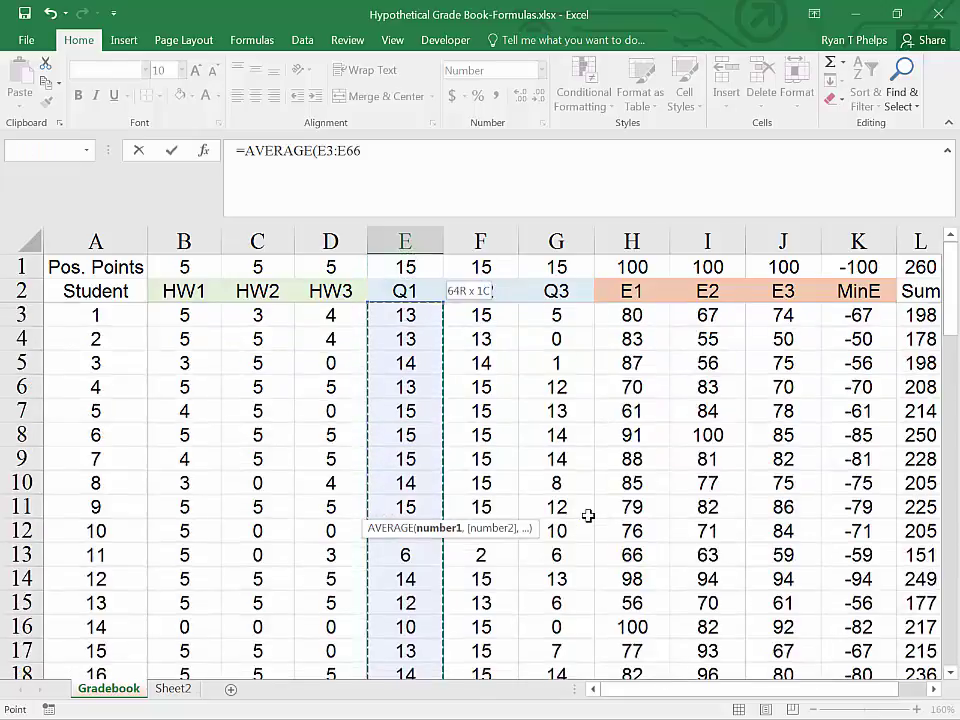
pyautogui.press('Return')
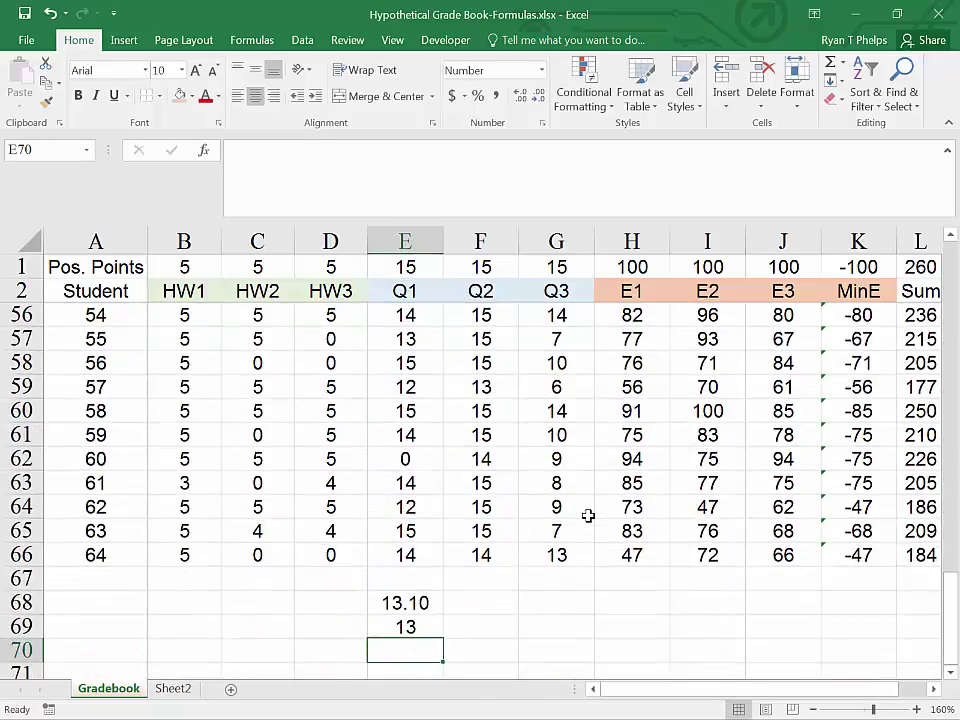
# - Format the plain Q1 average in E69 to show two decimal places
pyautogui.click(400, 626)
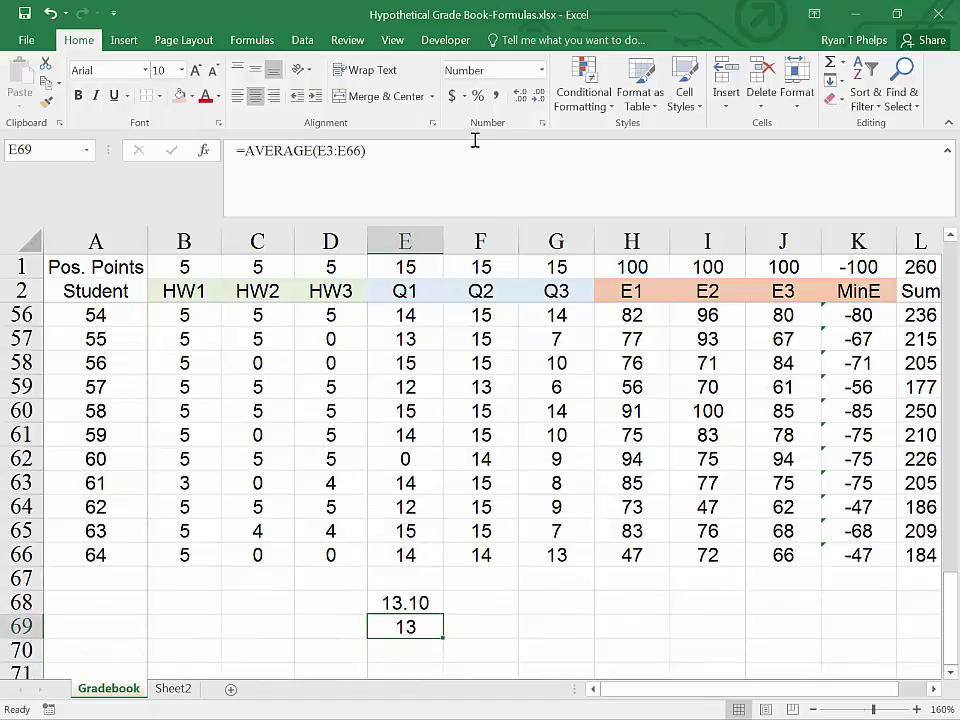
pyautogui.click(521, 100)
pyautogui.click(521, 100)
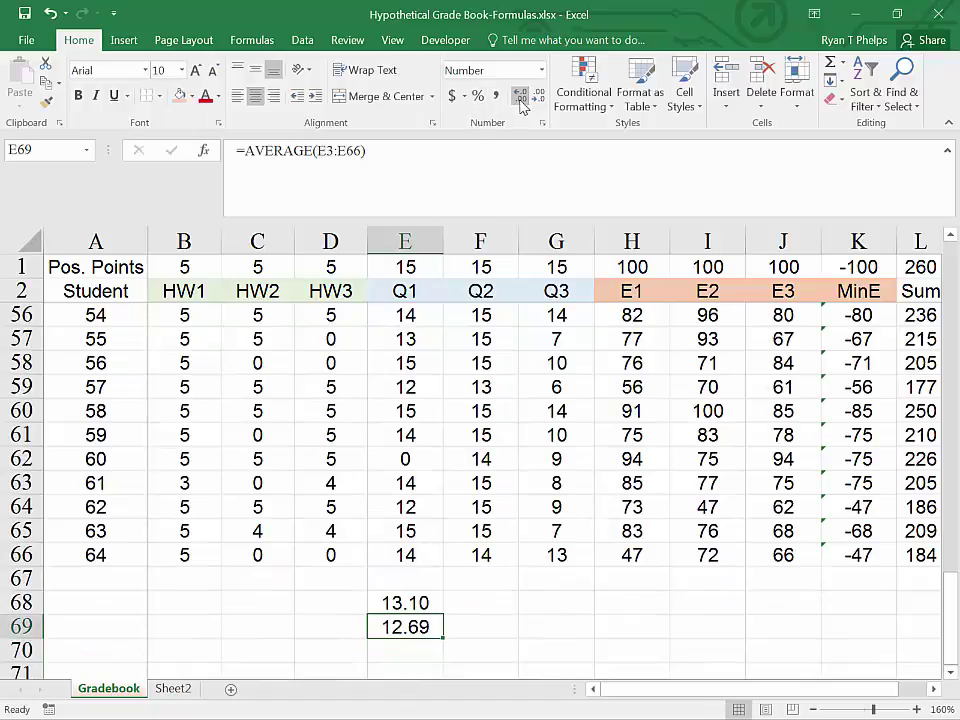
pyautogui.click(433, 650)
# - Fill the average formulas in E68:E69 across columns B through J, and check the copied formula in B68
pyautogui.moveTo(428, 602); pyautogui.dragTo(810, 634)
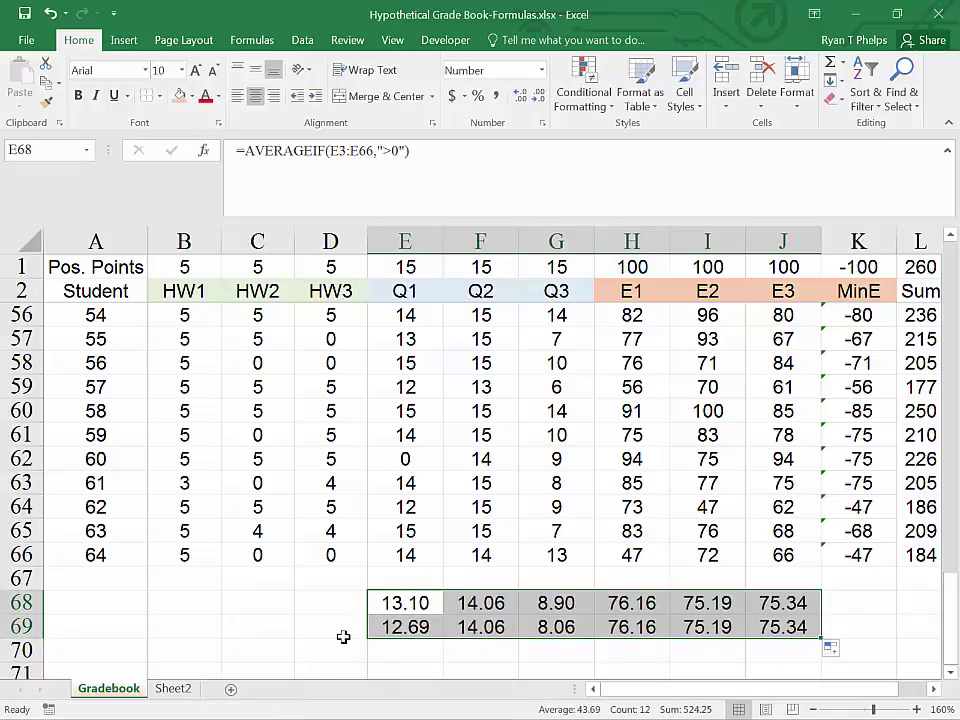
pyautogui.moveTo(405, 606); pyautogui.dragTo(182, 611)
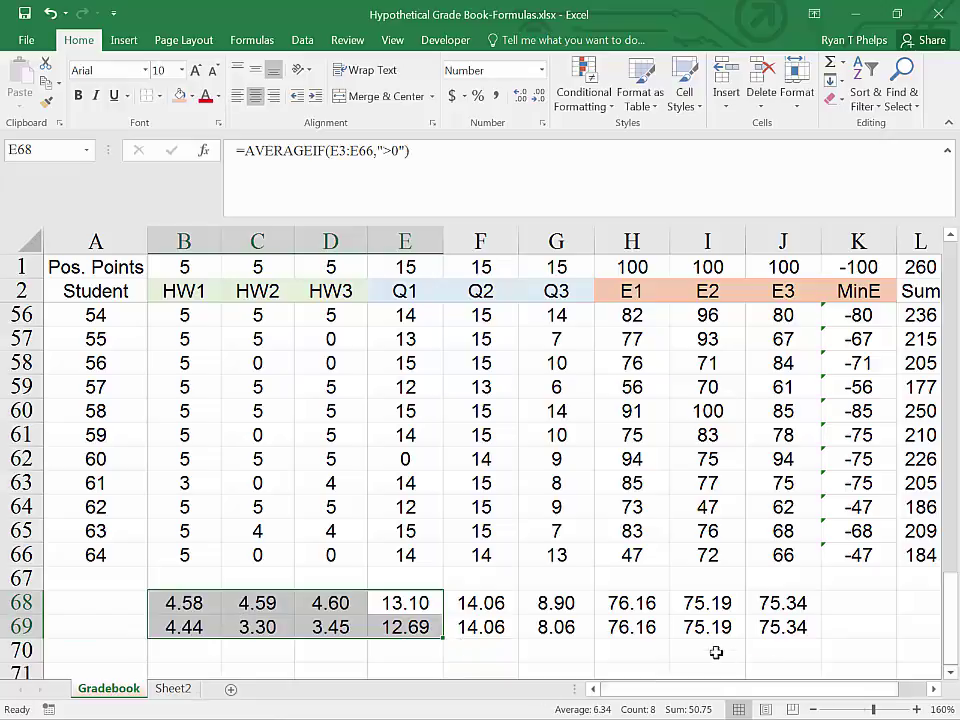
pyautogui.scroll(-2, 700, 650)
pyautogui.scroll(3, 420, 660)
pyautogui.scroll(-2, 181, 668)
pyautogui.doubleClick(189, 528)
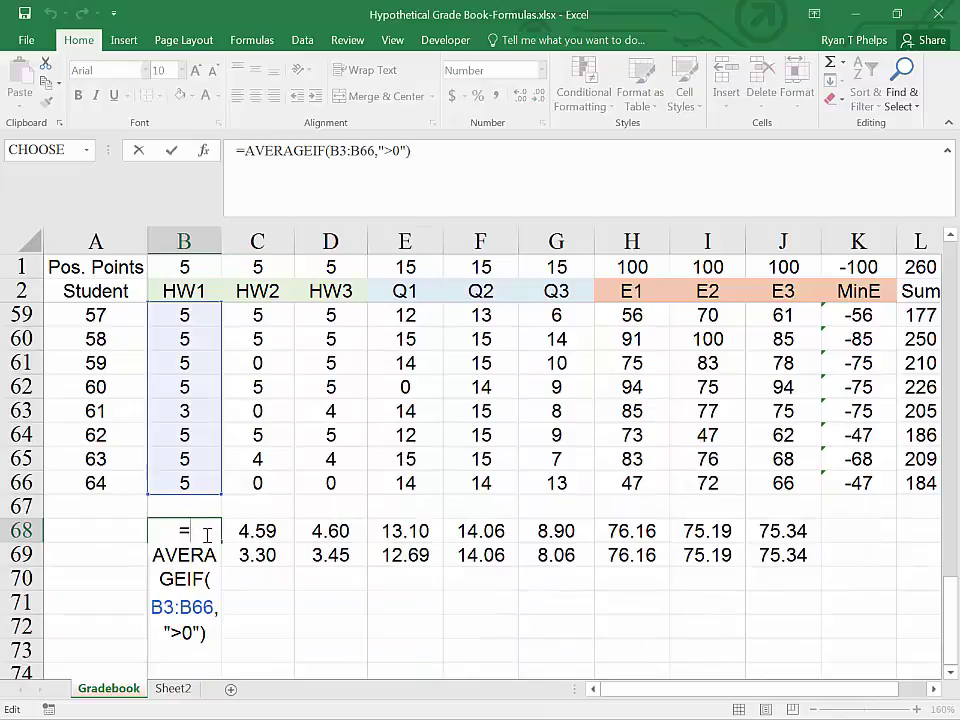
pyautogui.press('Escape')
pyautogui.click(332, 572)
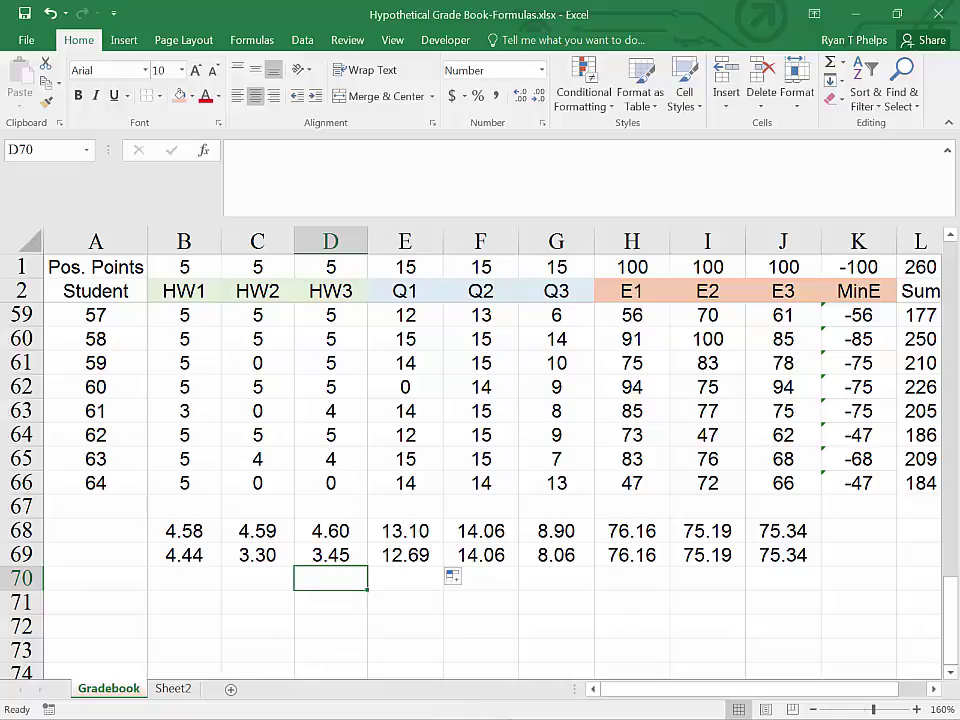
# - Enter =IF(M3<.6,1,0) in N3 to flag a final grade below 0.6 with 1 and any other grade with 0
pyautogui.moveTo(733, 689); pyautogui.dragTo(774, 690)
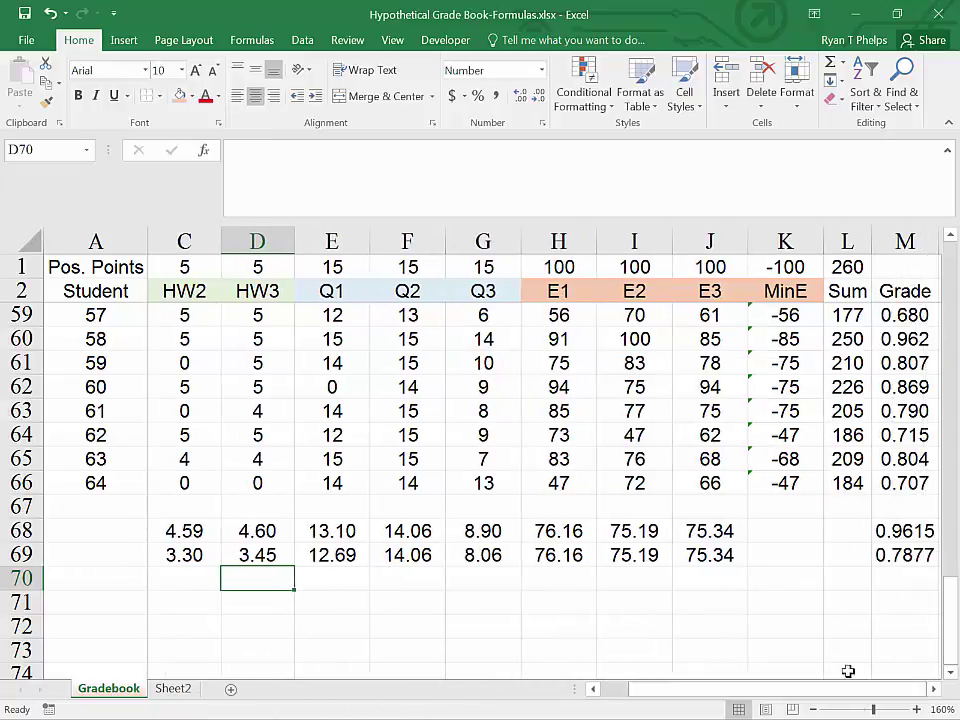
pyautogui.scroll(2, 950, 690)
pyautogui.hscroll(5, 778, 585)
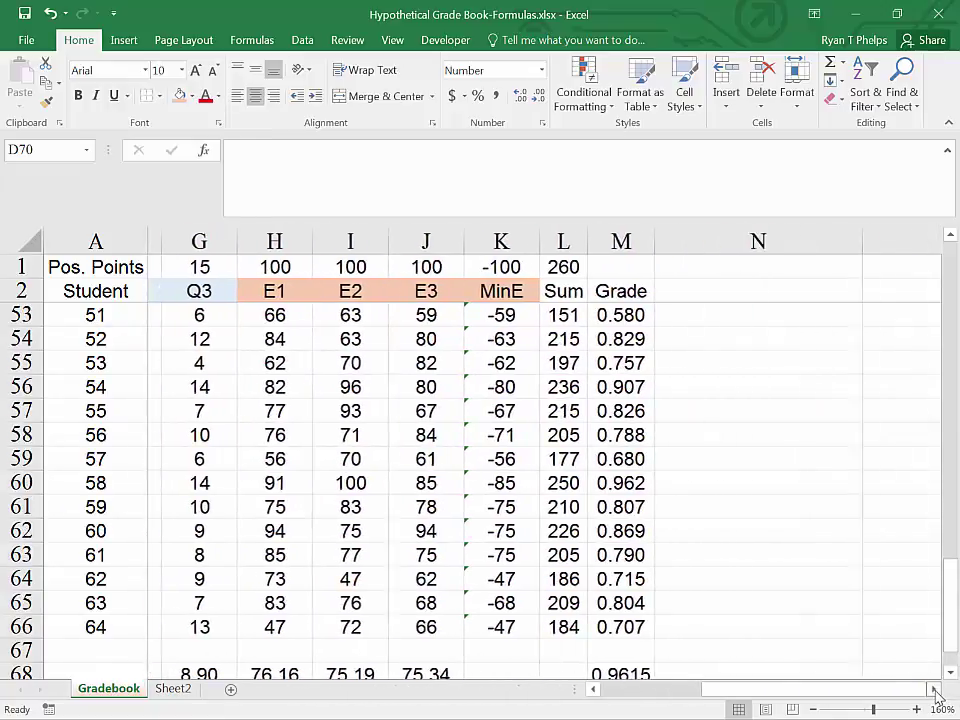
pyautogui.scroll(3, 778, 585)
pyautogui.scroll(14, 628, 559)
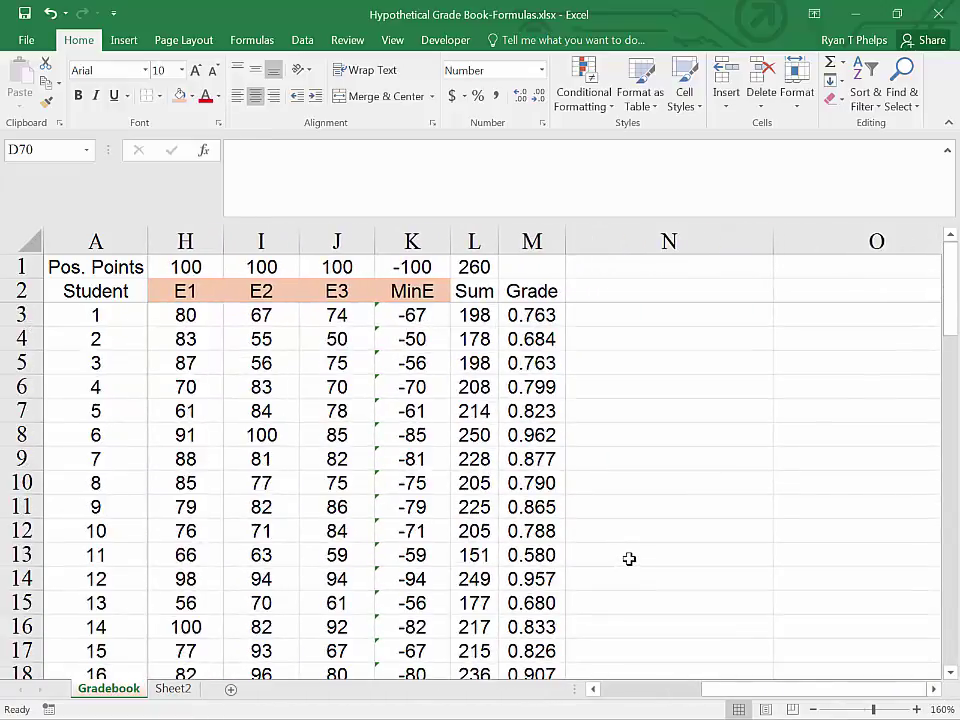
pyautogui.click(636, 314)
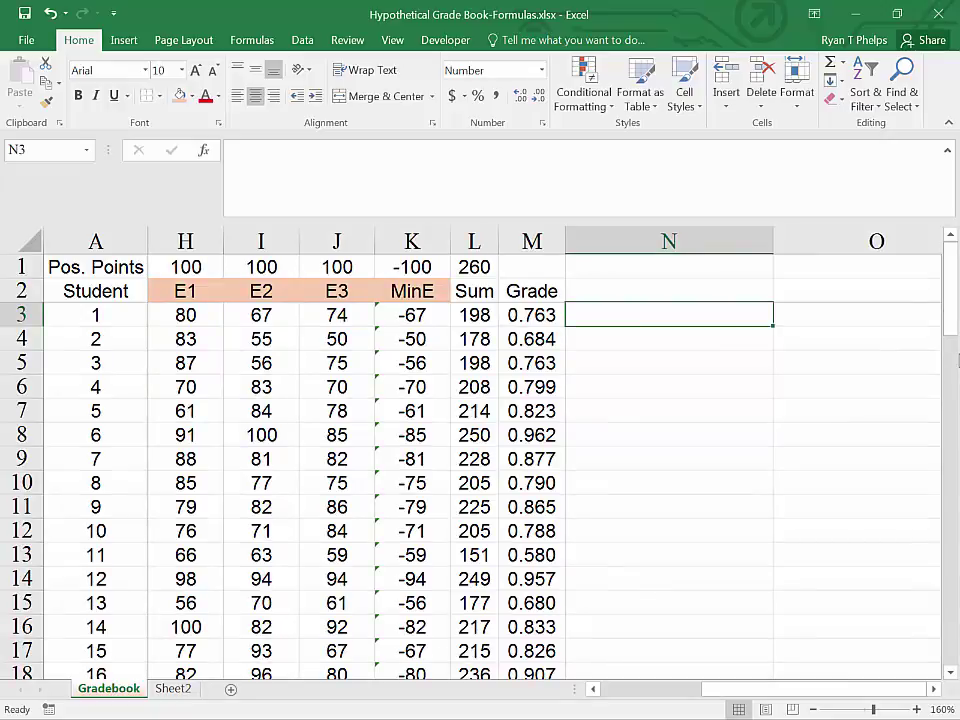
pyautogui.write('=if')
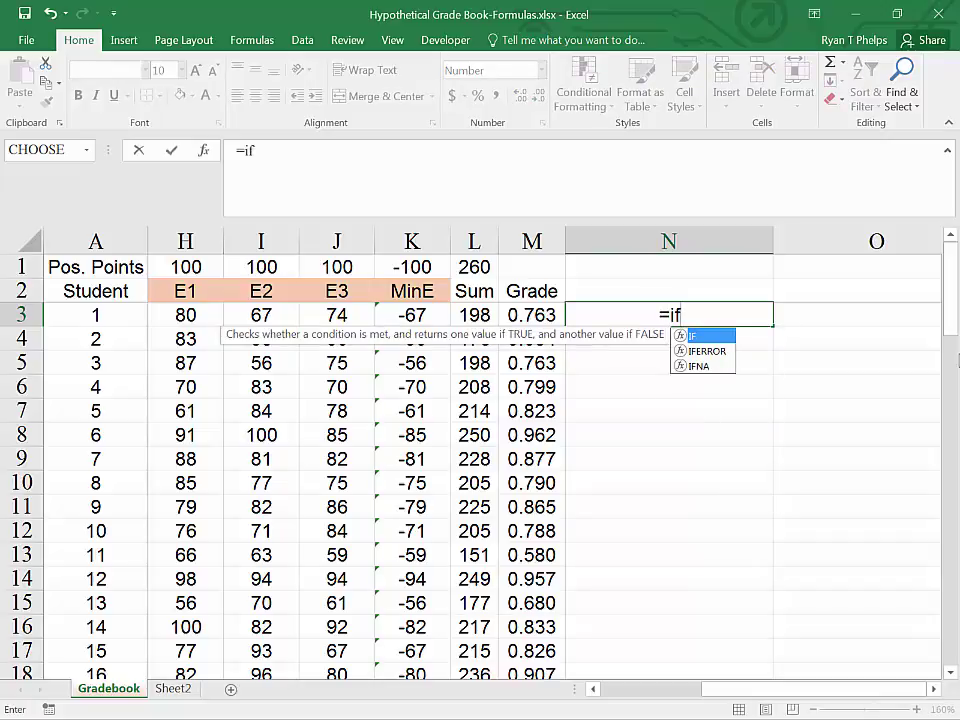
pyautogui.write('(')
pyautogui.click(532, 314)
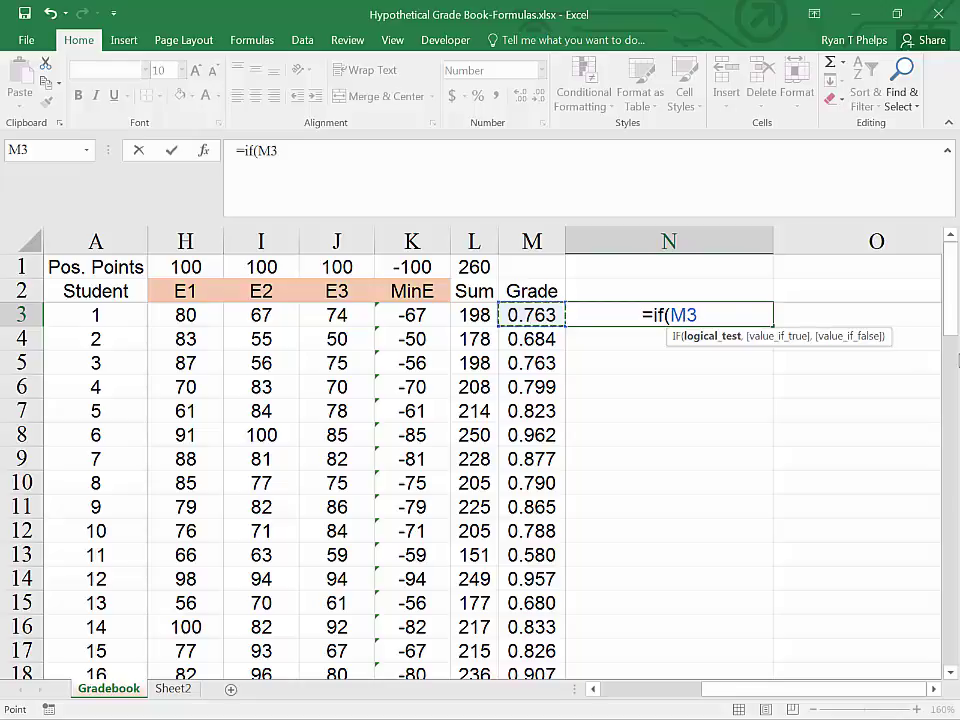
pyautogui.write('<')
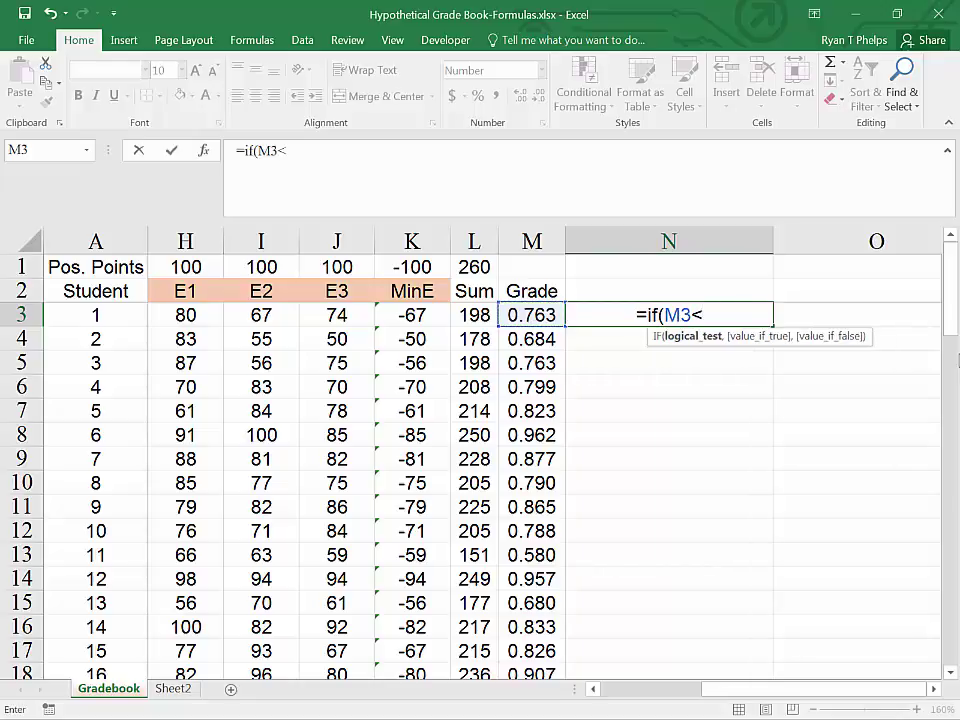
pyautogui.write('.6')
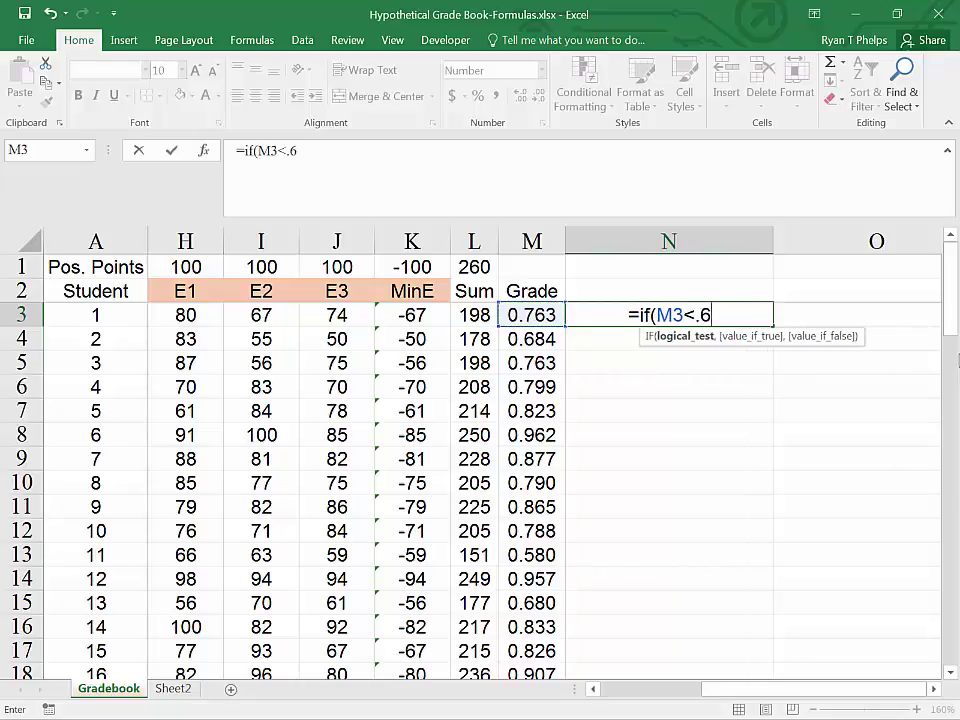
pyautogui.write(',')
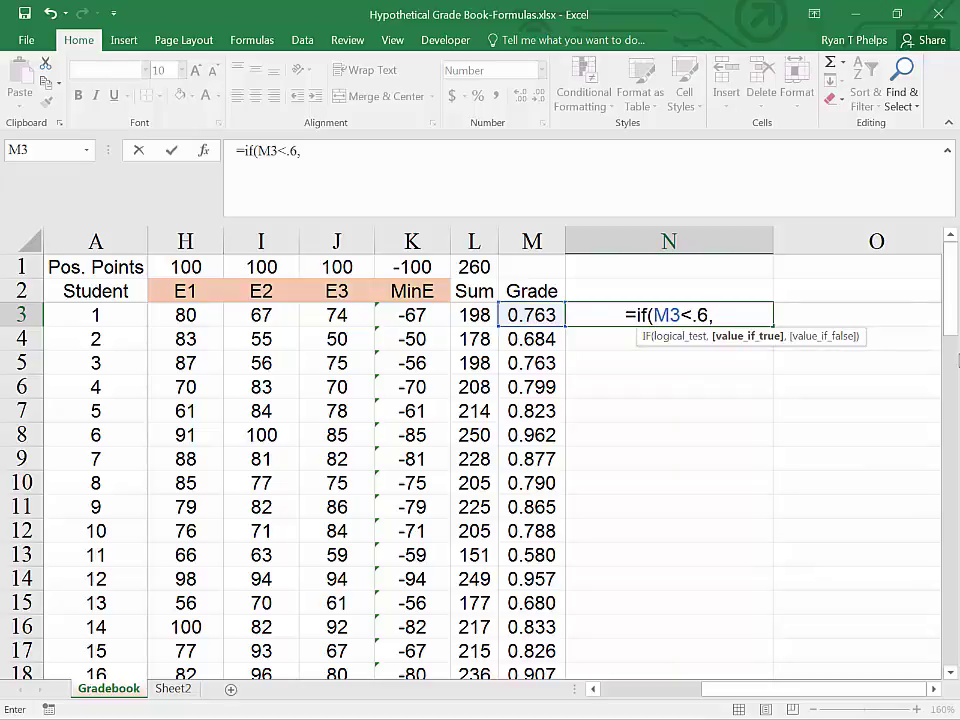
pyautogui.write('1')
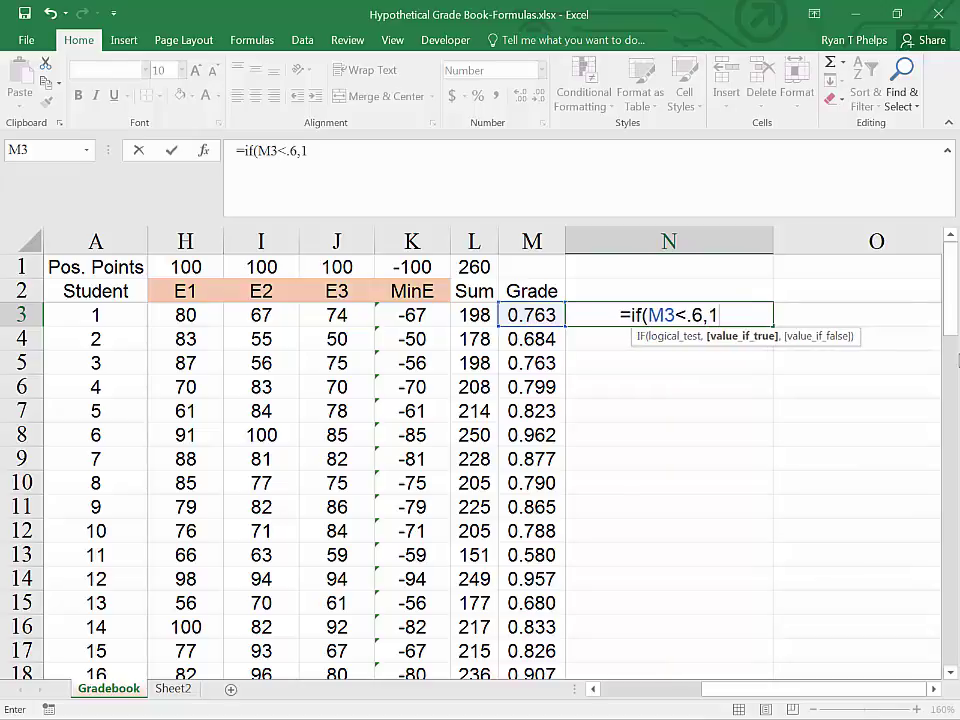
pyautogui.write(',')
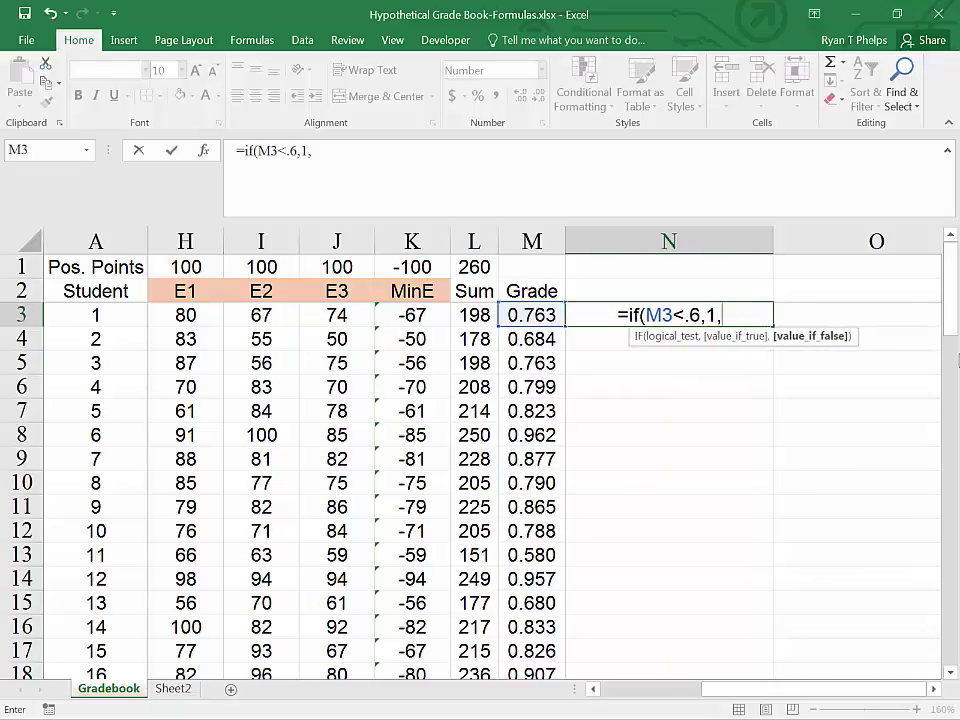
pyautogui.write('0)')
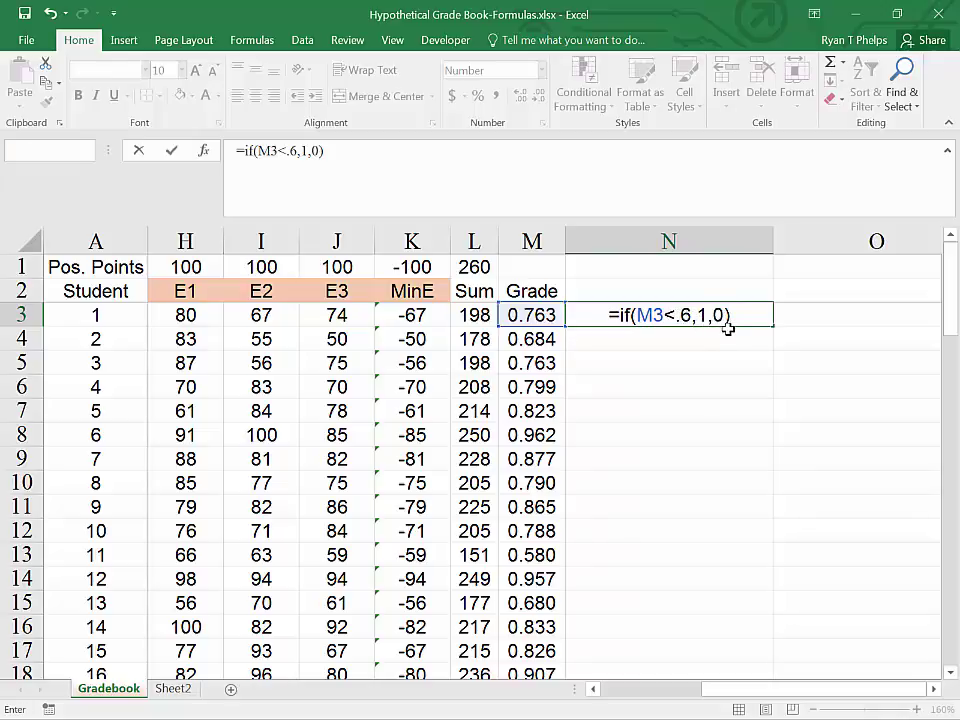
pyautogui.press('Return')
# - Fill the IF formula from N3 down column N through row 66 for all students
pyautogui.click(600, 317)
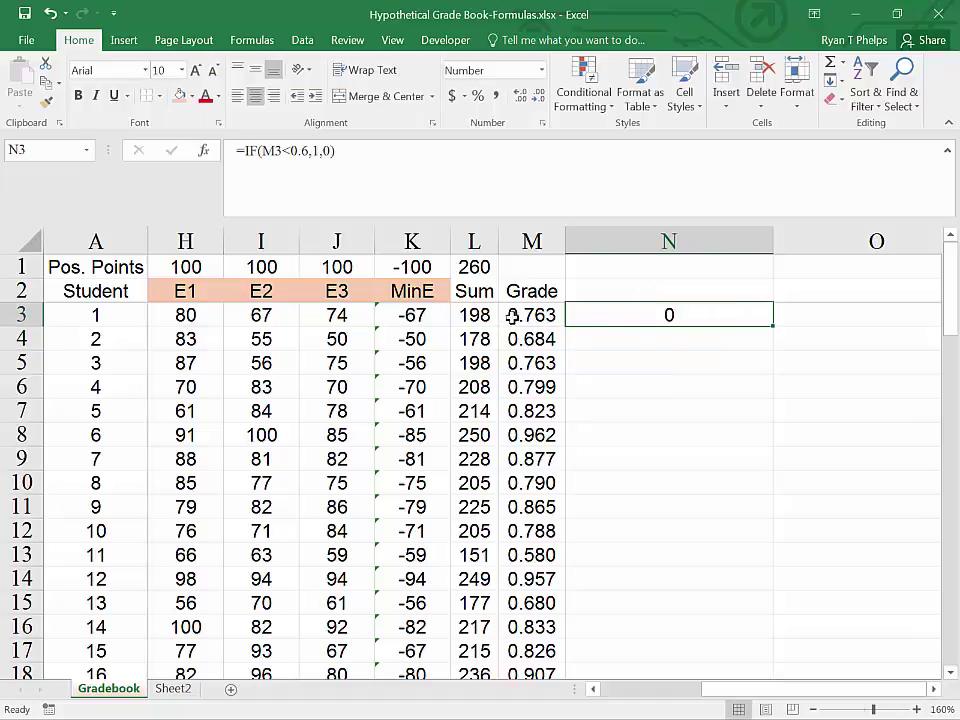
pyautogui.doubleClick(774, 327)
pyautogui.scroll(-3, 705, 420)
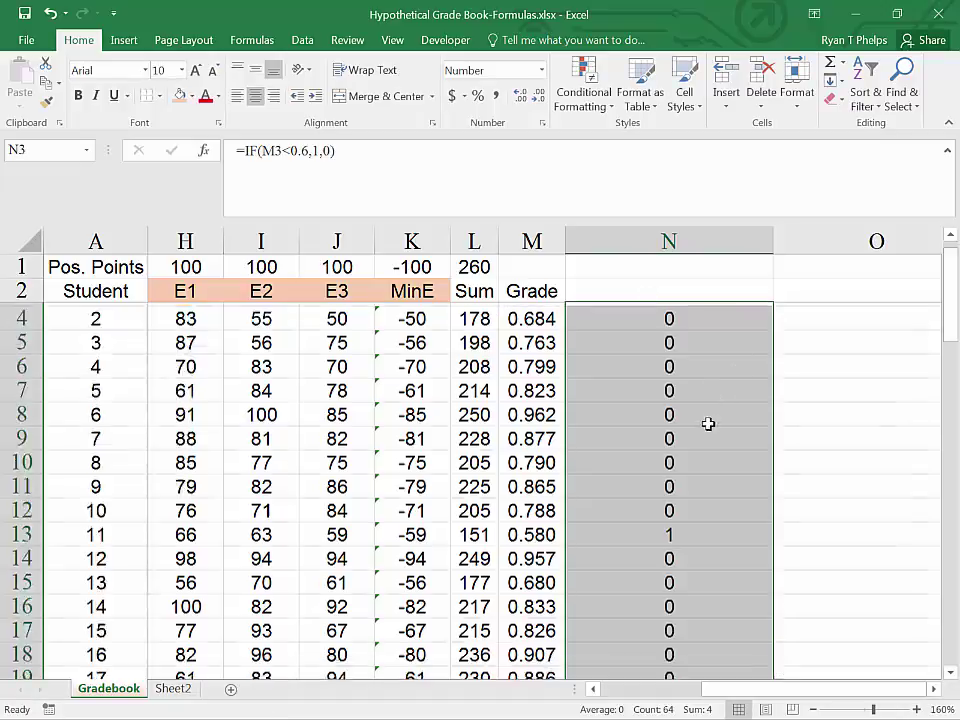
pyautogui.scroll(-12, 700, 425)
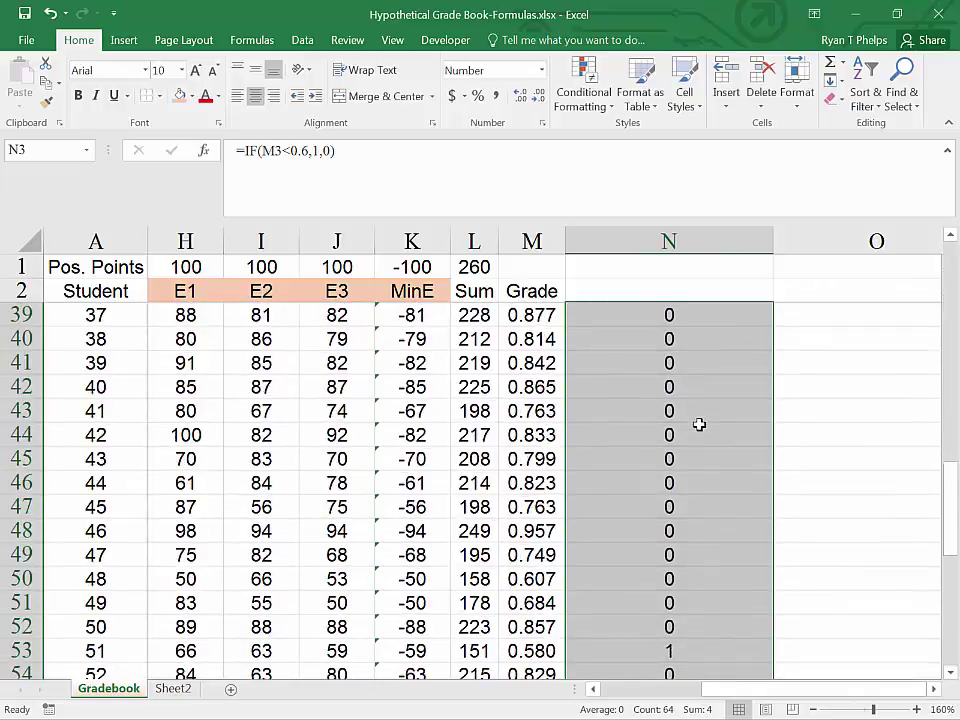
# - Enter =SUM(N3:N66) in N68 to count the students whose grade is below 0.6
pyautogui.scroll(-6, 699, 425)
pyautogui.click(680, 363)
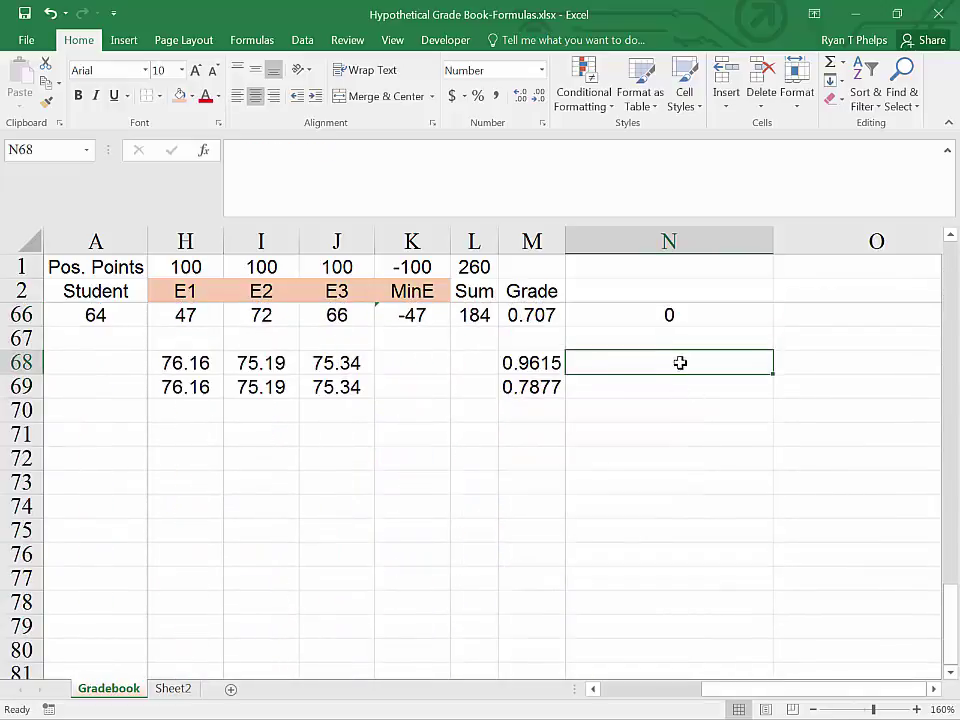
pyautogui.hotkey('alt', '=')
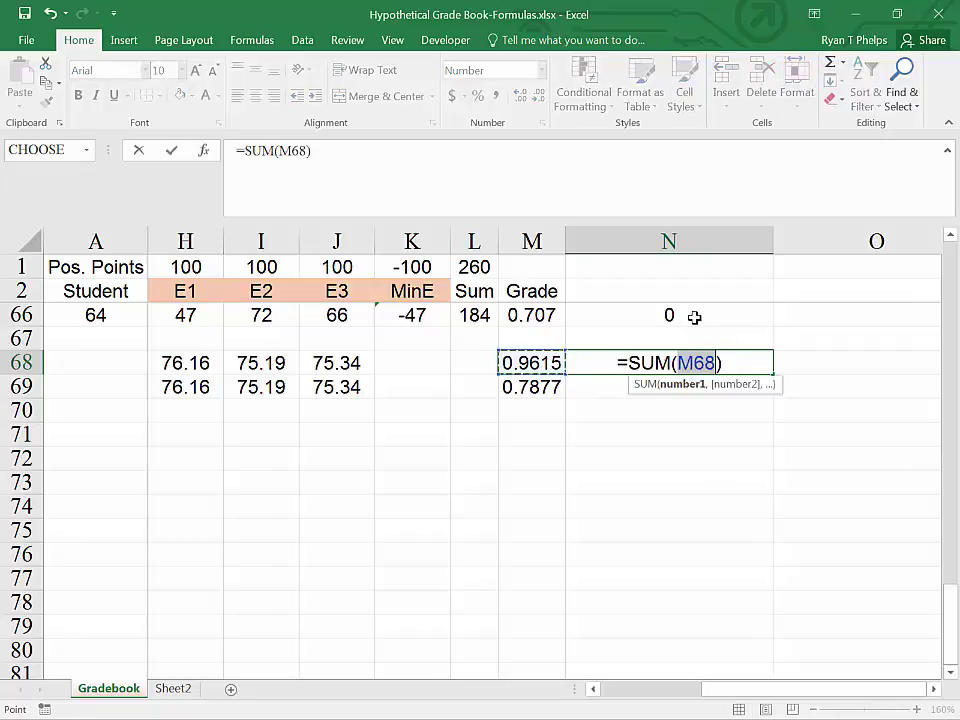
pyautogui.press('Up')
pyautogui.press('Up')
pyautogui.press('Right')
pyautogui.hotkey('ctrl', 'shift', 'Up')
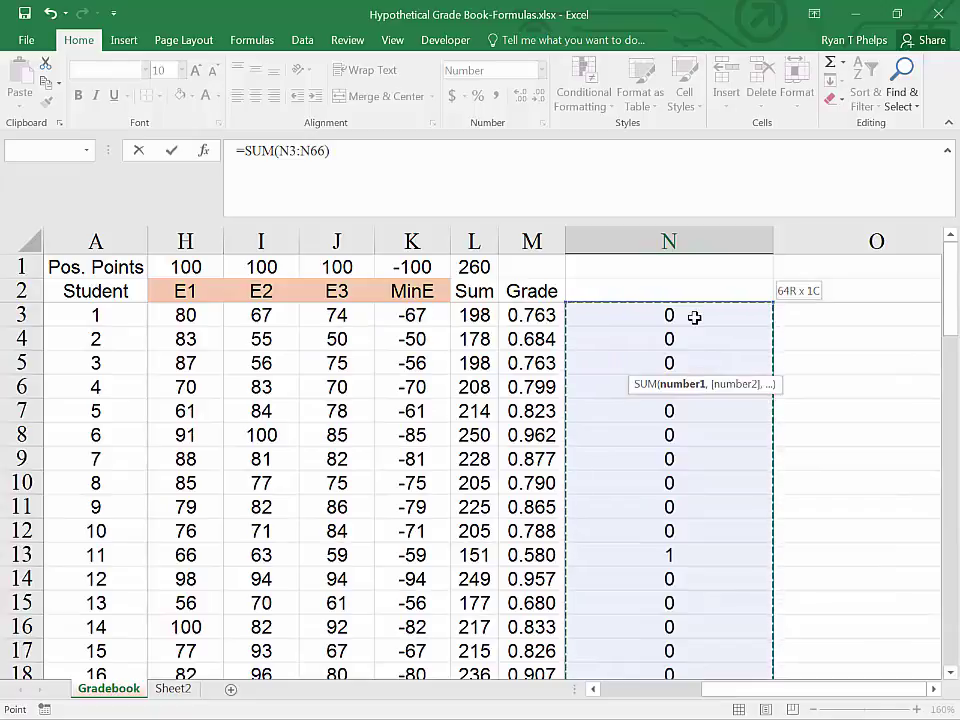
pyautogui.press('Return')
pyautogui.press('Return')
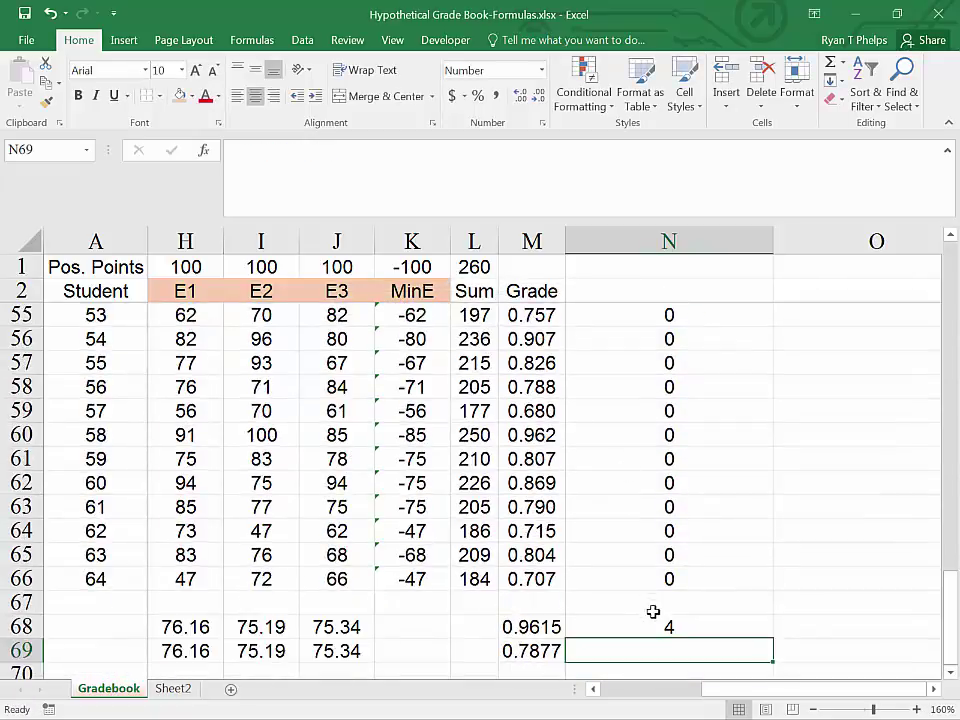
# - Check the range used by the SUM formula in N68, close the formula, and look over the whole grade book
pyautogui.doubleClick(626, 627)
pyautogui.scroll(4, 657, 567)
pyautogui.scroll(13, 658, 567)
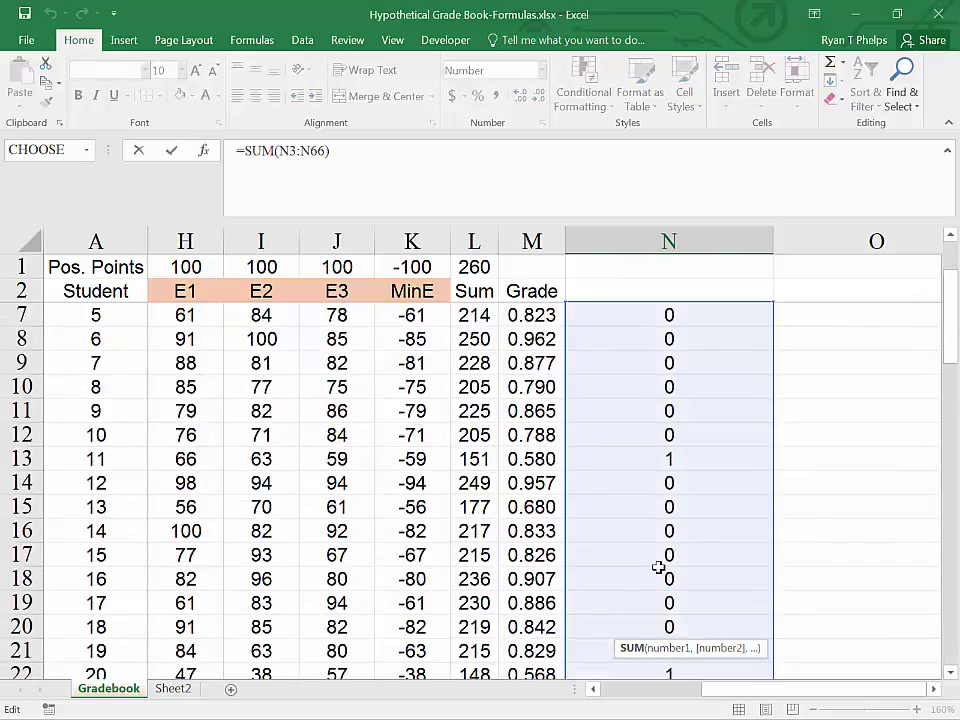
pyautogui.scroll(-17, 658, 567)
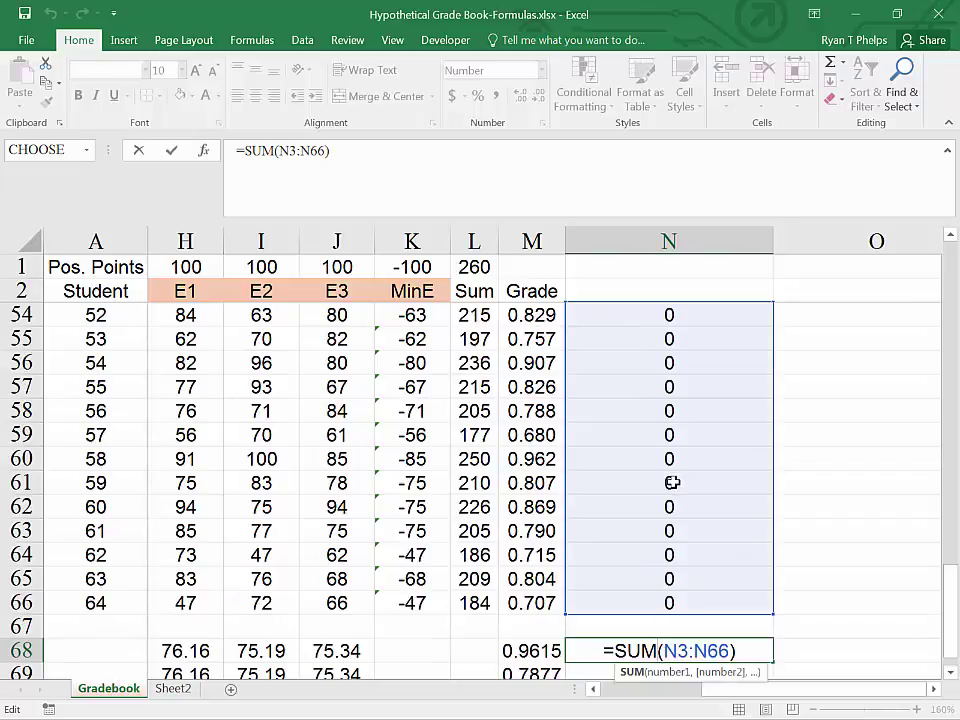
pyautogui.click(468, 506)
pyautogui.scroll(2, 463, 504)
pyautogui.scroll(-6, 458, 498)
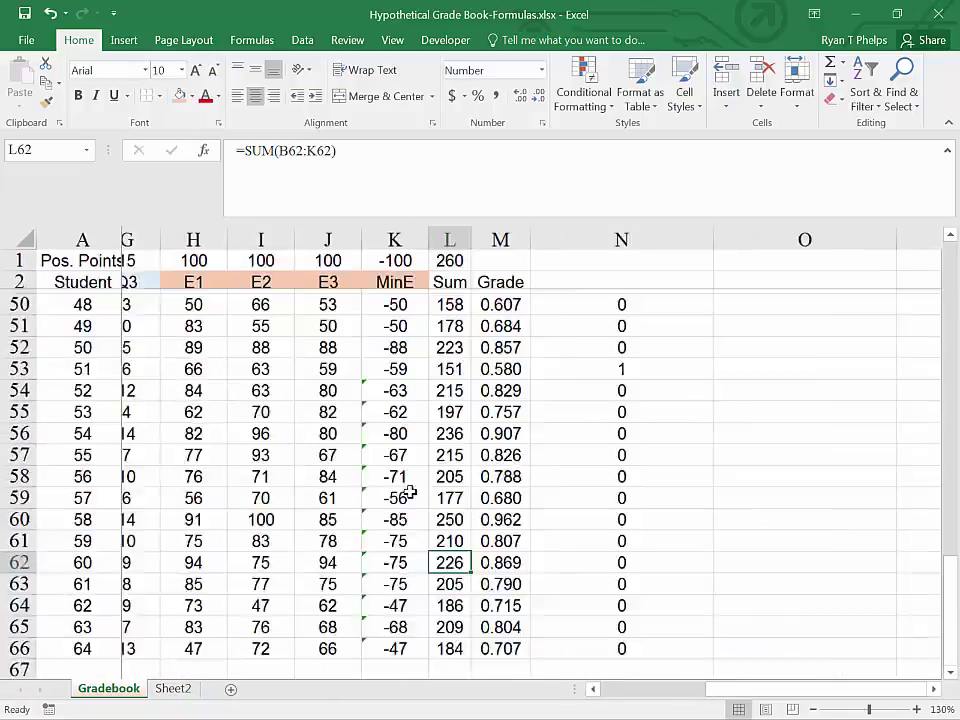
pyautogui.scroll(13, 450, 455)
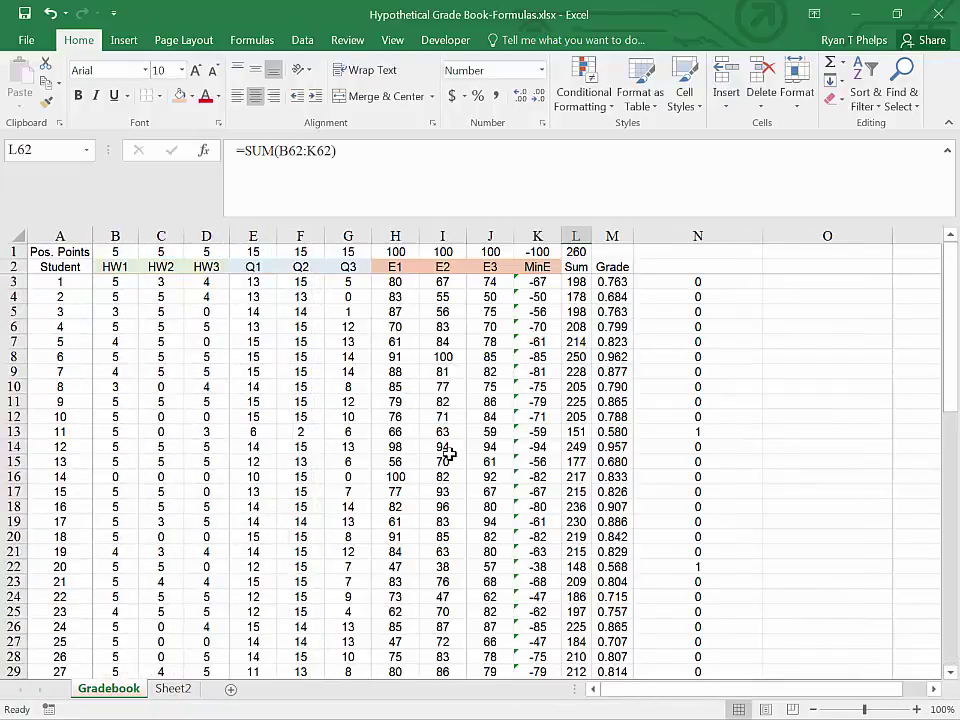